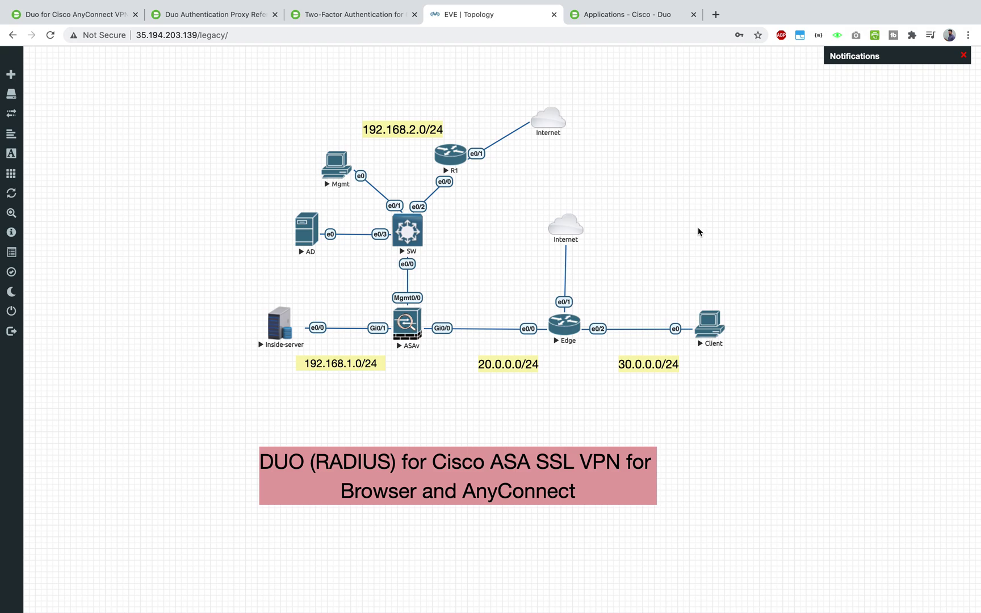
# - Switch from the EVE lab topology to the 'Duo for Cisco AnyConnect VPN' documentation tab
pyautogui.click(95, 19)
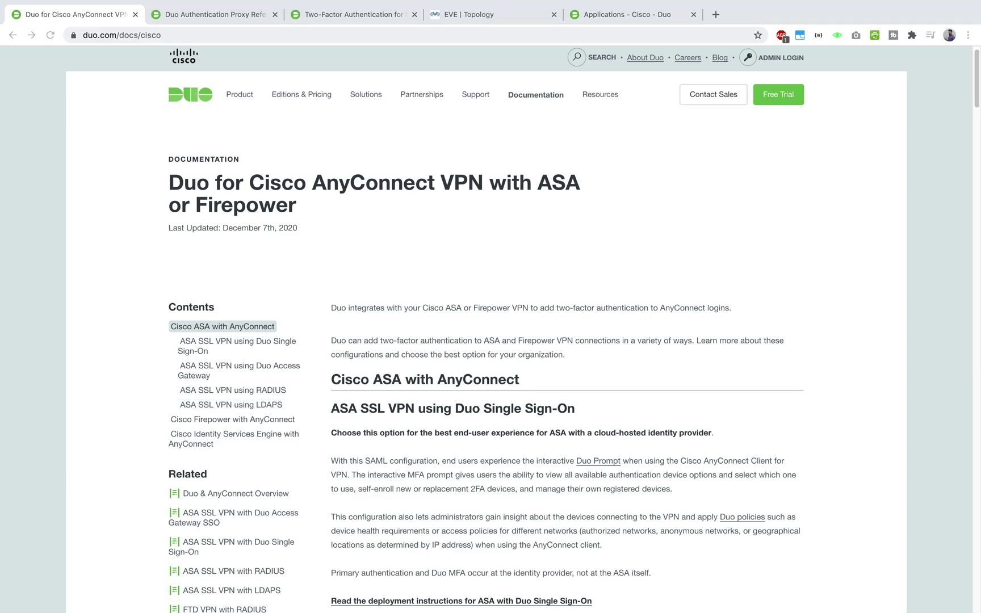
# - Open the BitsPlease YouTube channel in a new tab, then go back to the Duo AnyConnect VPN docs
pyautogui.hotkey('ctrl', 'shift', 't')
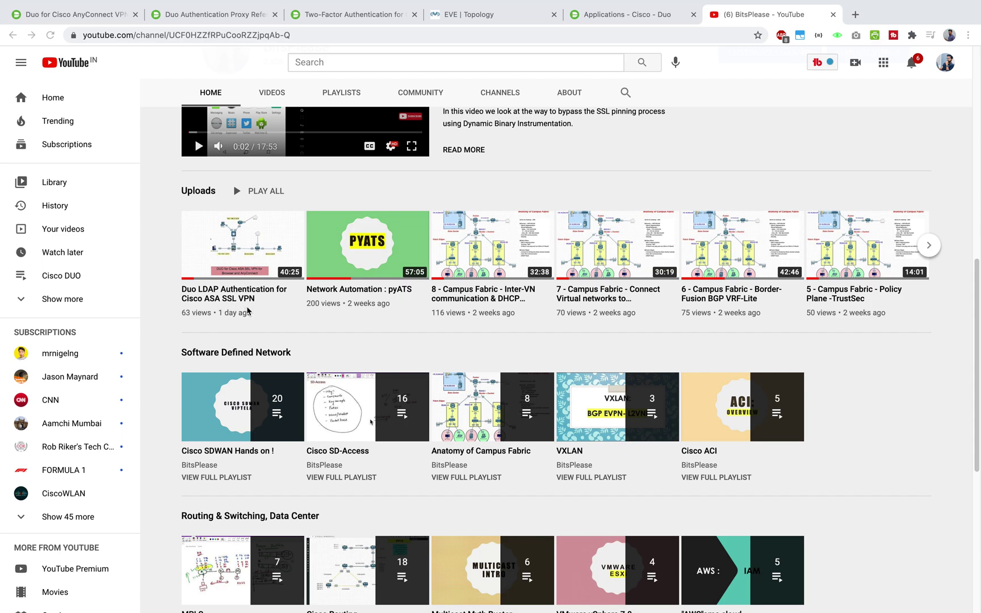
pyautogui.scroll(1, 232, 316)
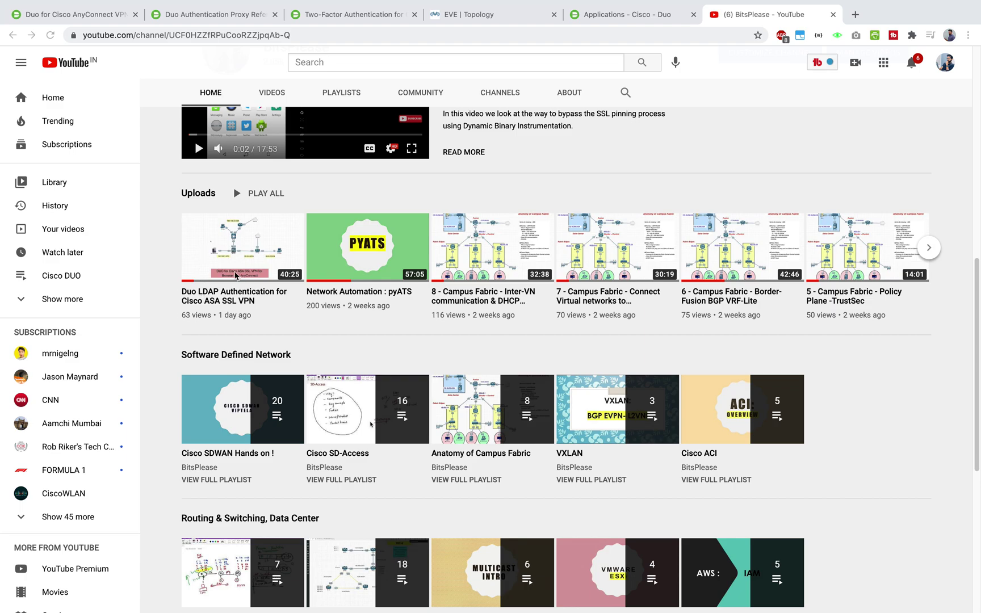
pyautogui.click(88, 22)
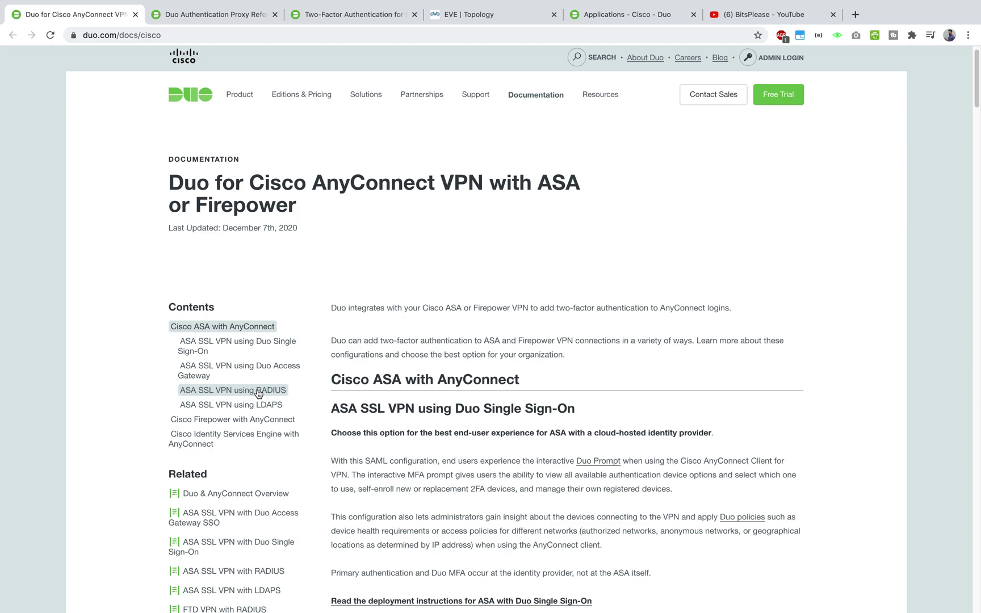
# - Scroll through the Duo for Cisco AnyConnect VPN documentation page
pyautogui.scroll(-3, 441, 352)
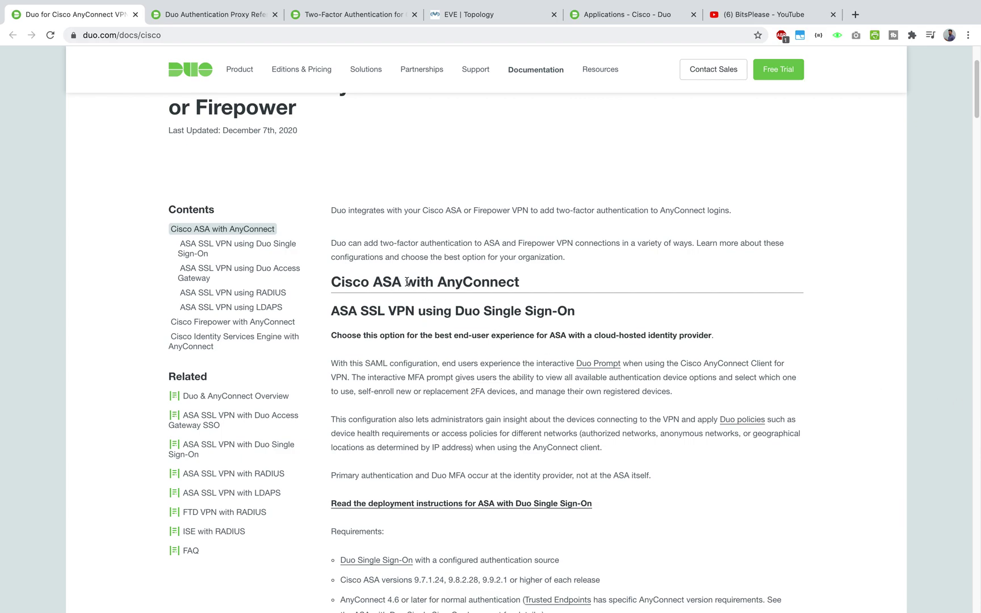
pyautogui.scroll(-6, 397, 287)
pyautogui.scroll(3, 389, 291)
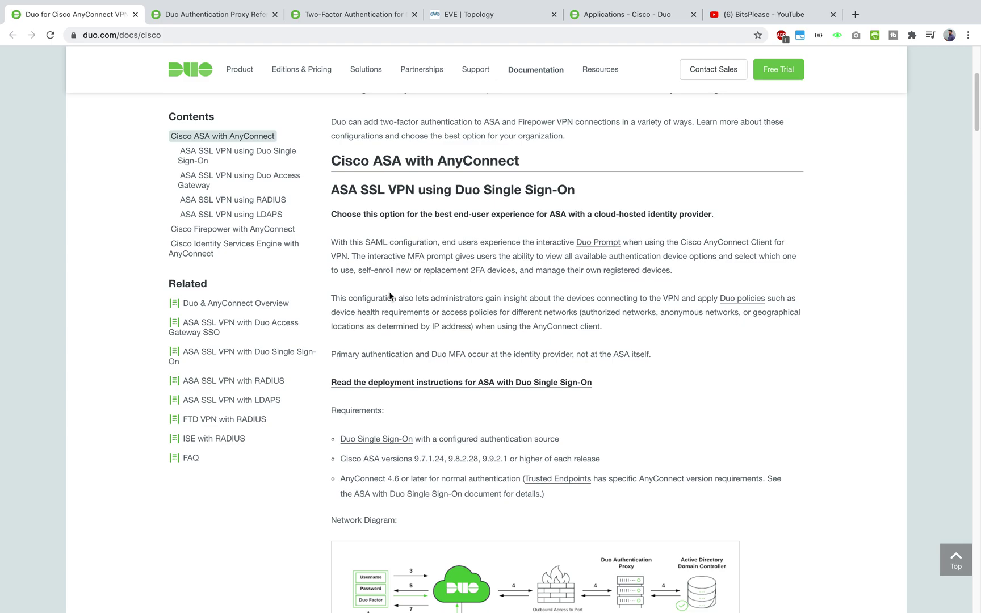
pyautogui.scroll(-9, 390, 295)
pyautogui.scroll(2, 390, 296)
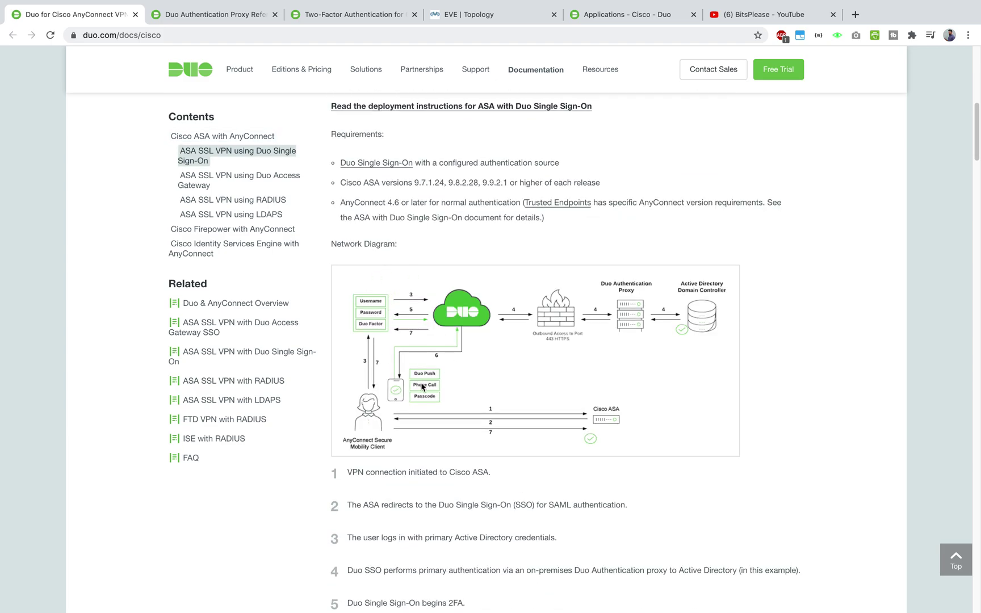
pyautogui.scroll(2, 422, 386)
pyautogui.scroll(2, 422, 387)
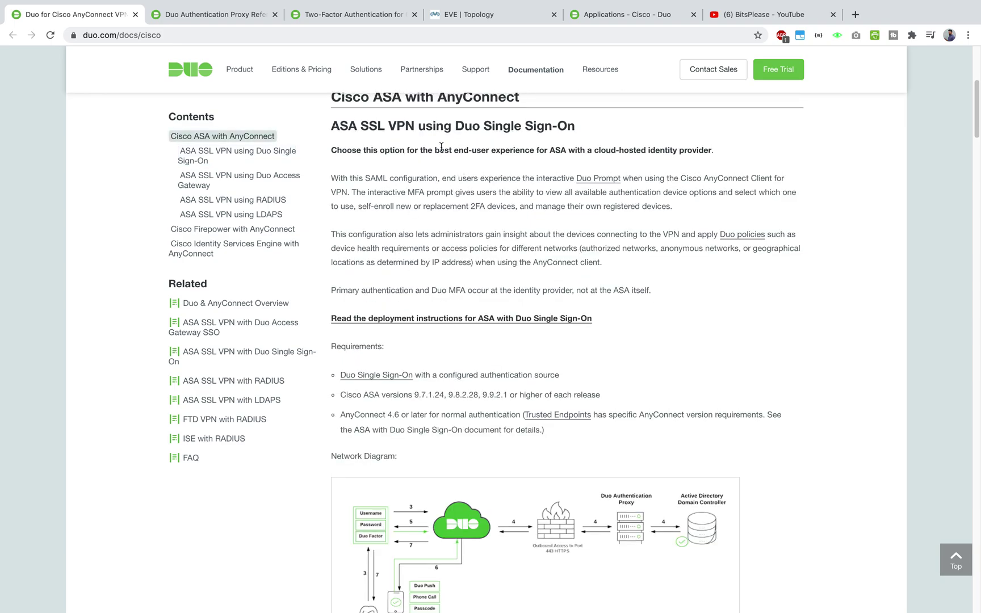
# - Check the Authentication Proxy Reference, read the ASA SSL VPN RADIUS guide to its network diagram, return to EVE
pyautogui.click(213, 14)
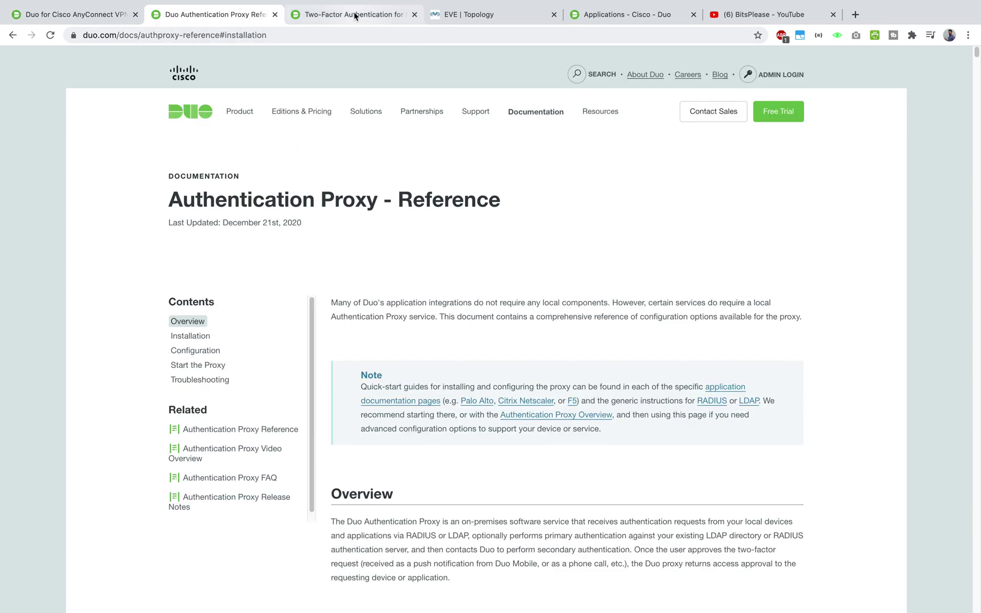
pyautogui.click(353, 13)
pyautogui.scroll(-20, 452, 307)
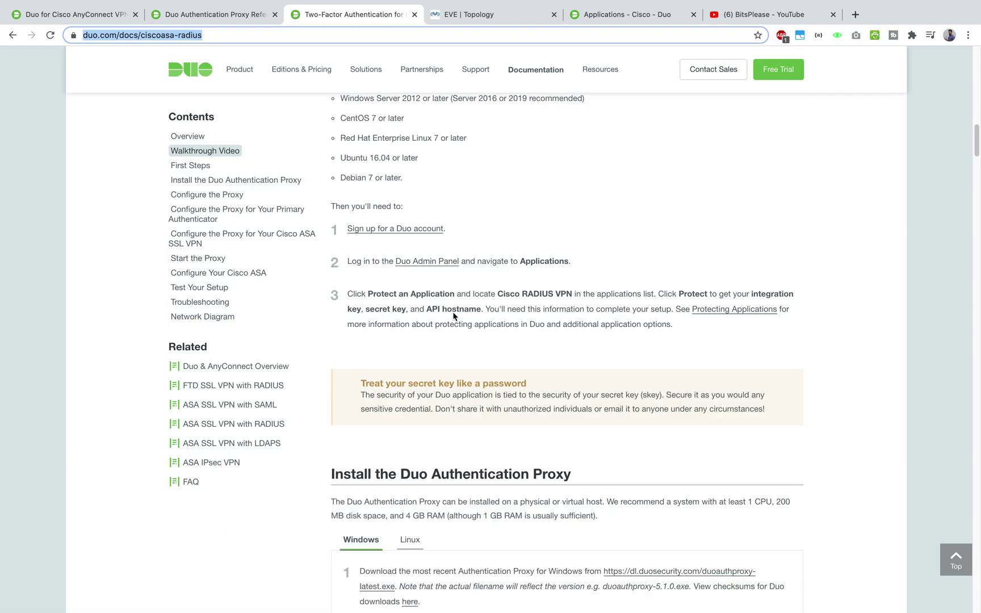
pyautogui.scroll(-20, 452, 311)
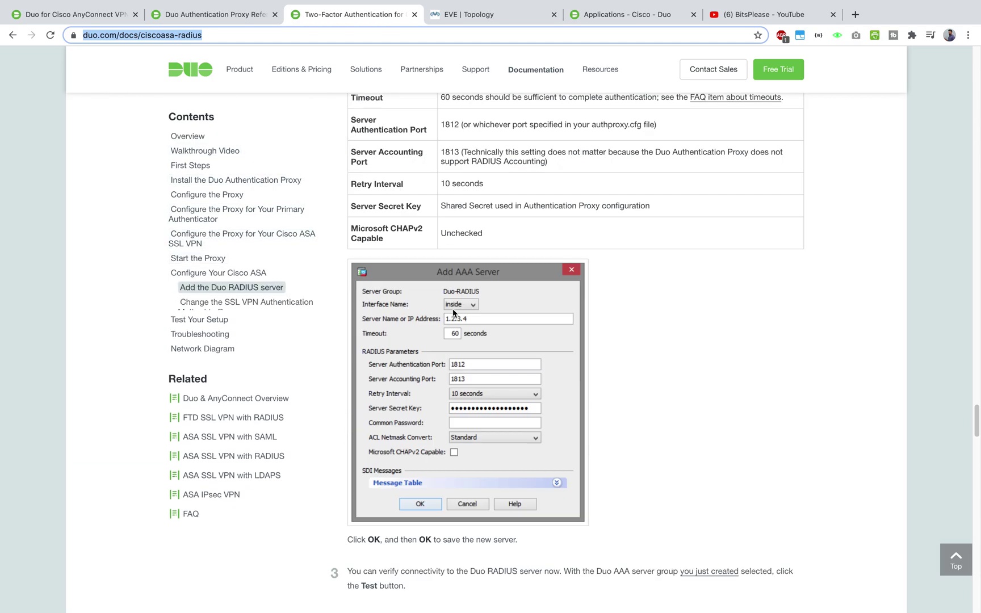
pyautogui.scroll(-15, 452, 312)
pyautogui.scroll(3, 452, 312)
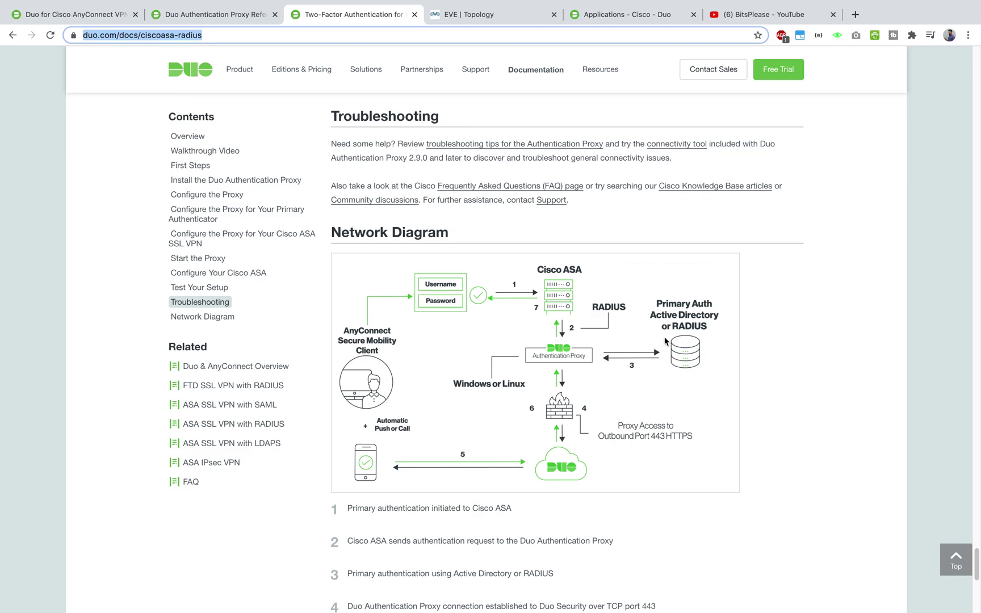
pyautogui.click(476, 14)
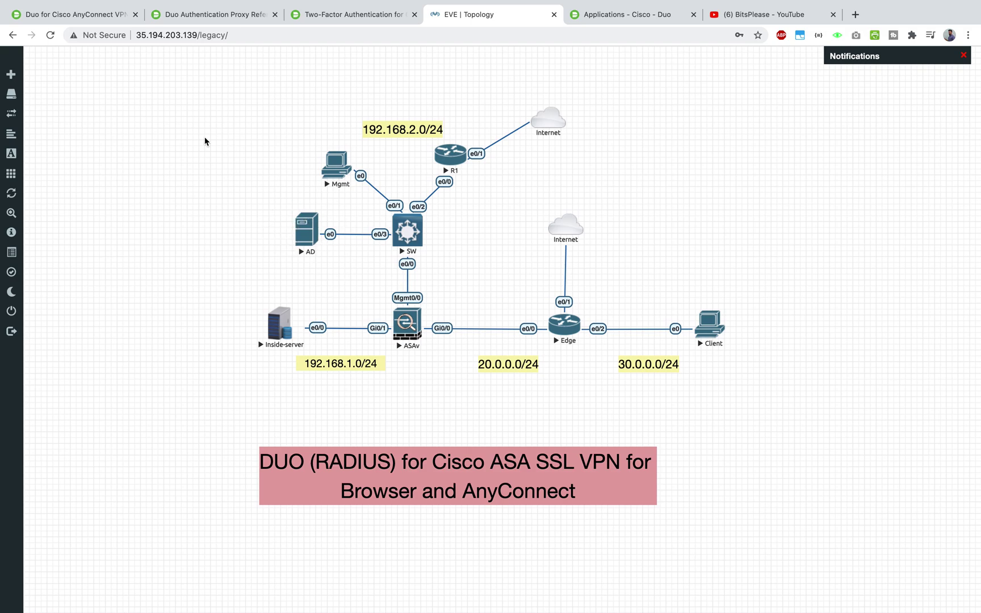
# - Return to the 'Two-Factor Authentication' tab with the Duo Cisco ASA RADIUS guide
pyautogui.click(369, 15)
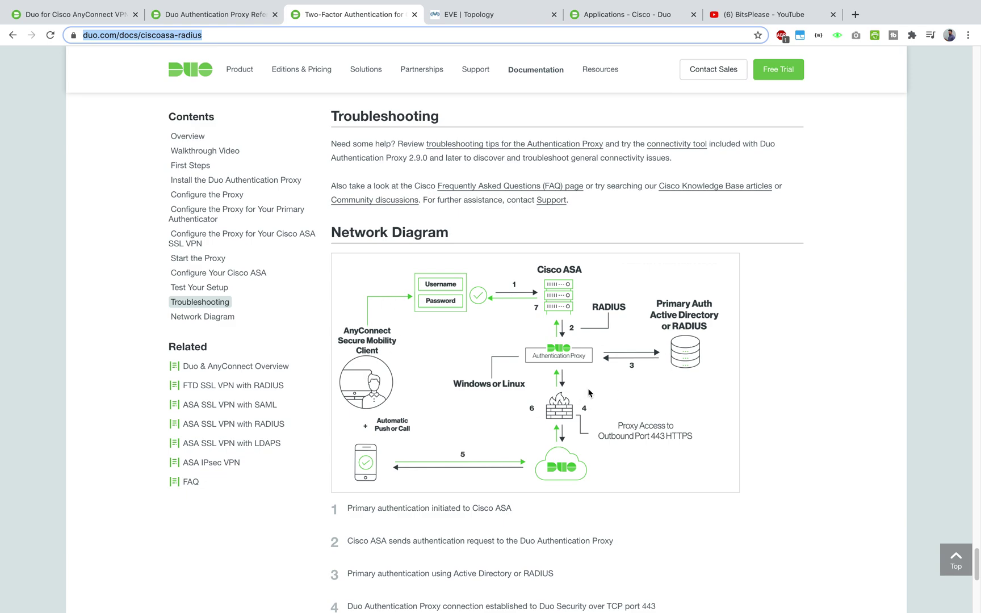
# - Scroll the Duo guide to the 'Install the Duo Authentication Proxy' section
pyautogui.click(116, 257)
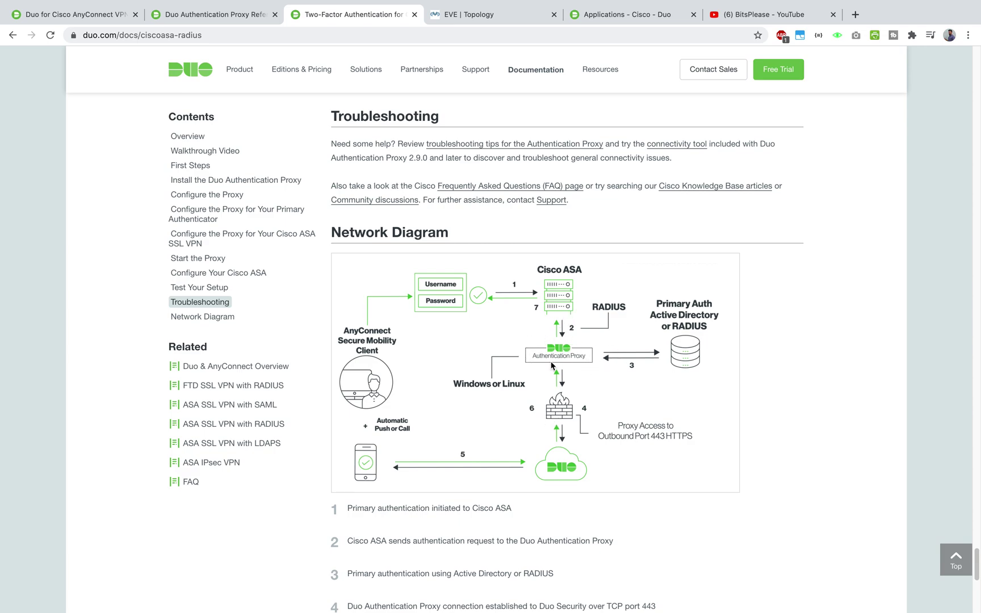
pyautogui.scroll(20, 682, 327)
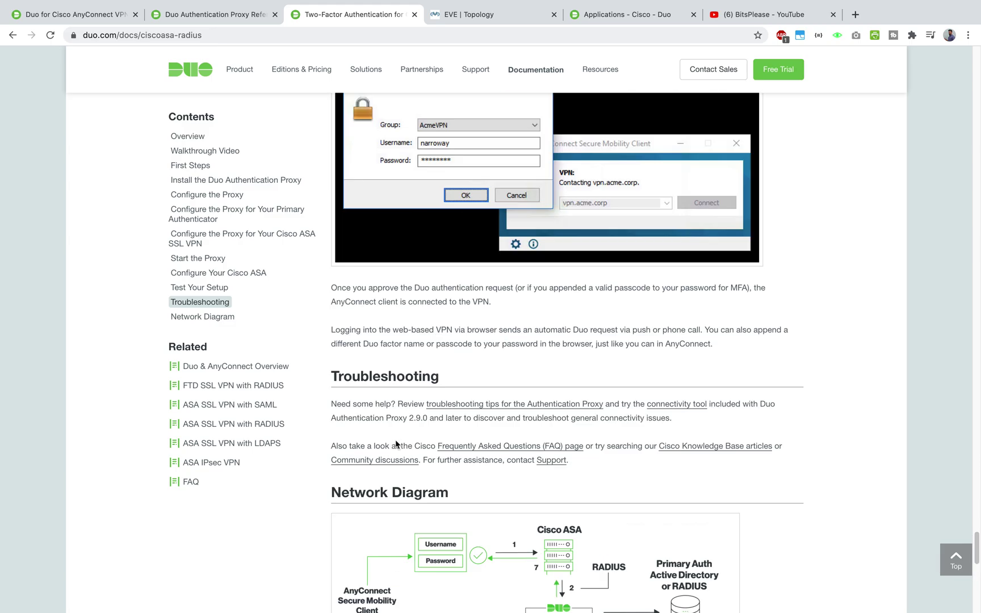
pyautogui.moveTo(977, 352); pyautogui.dragTo(954, 66)
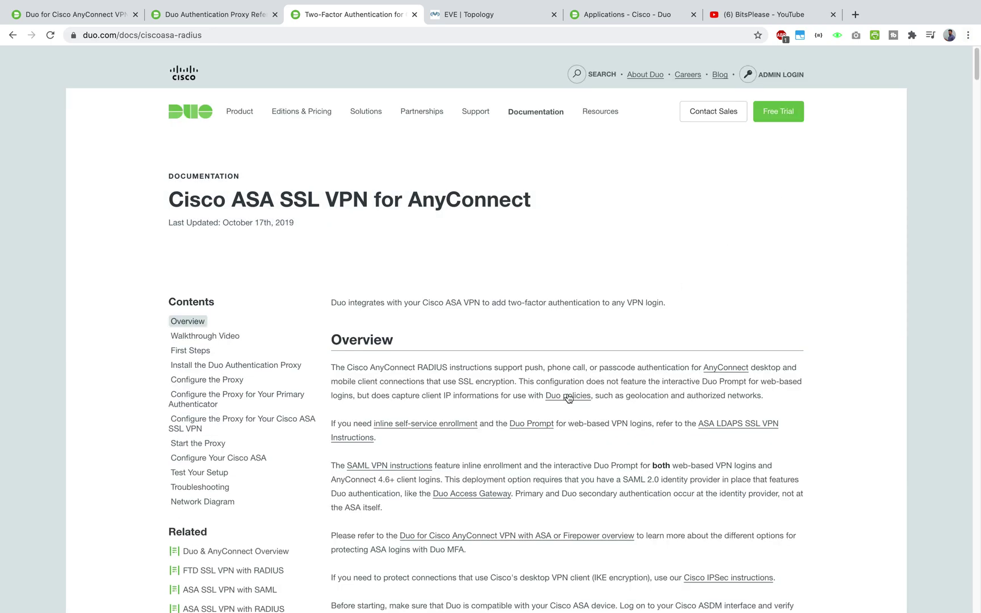
pyautogui.scroll(-15, 569, 402)
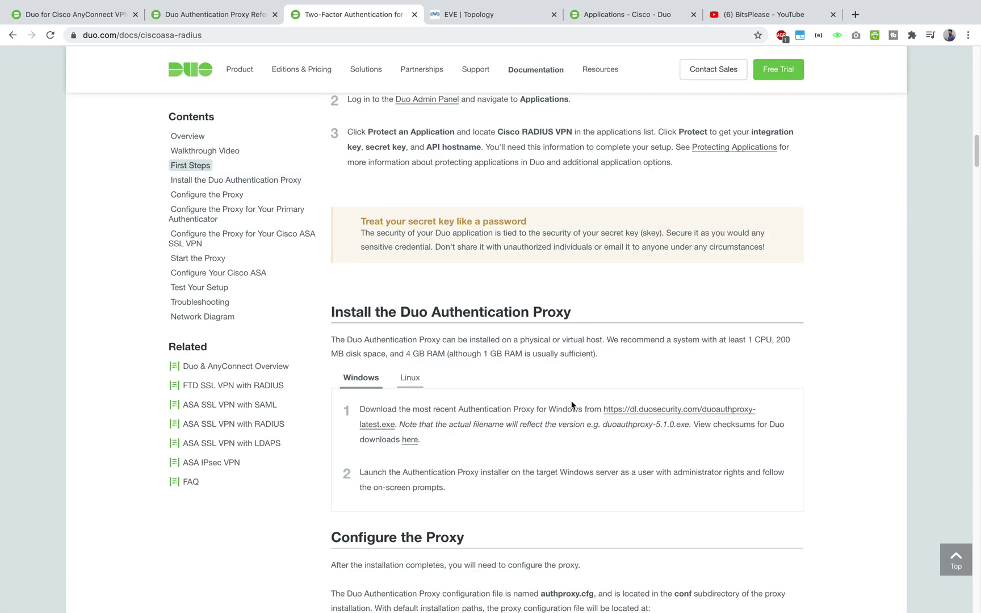
pyautogui.scroll(-1, 572, 405)
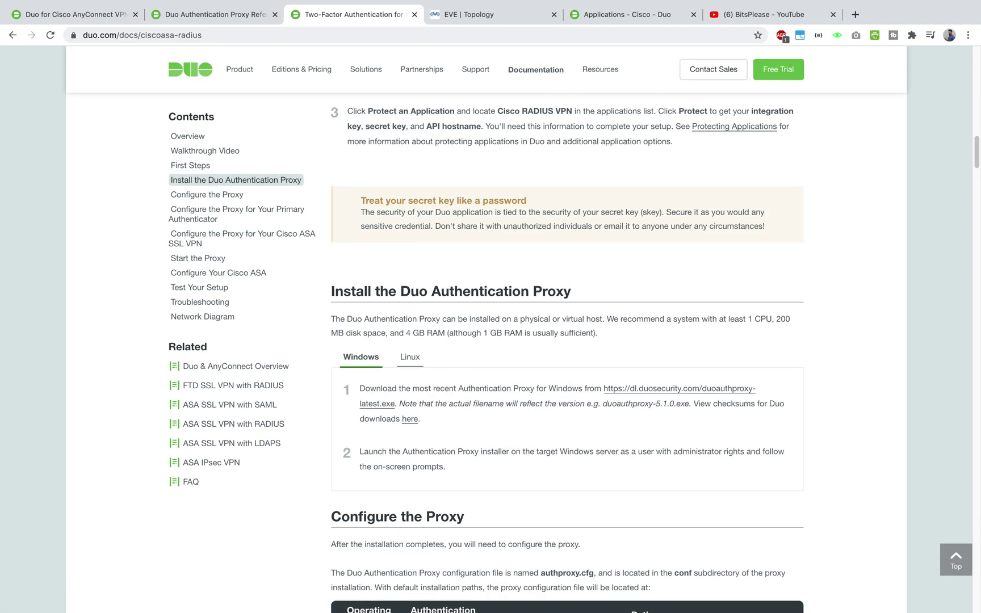
pyautogui.moveTo(581, 290); pyautogui.dragTo(322, 289)
pyautogui.click(595, 309)
pyautogui.scroll(-4, 590, 309)
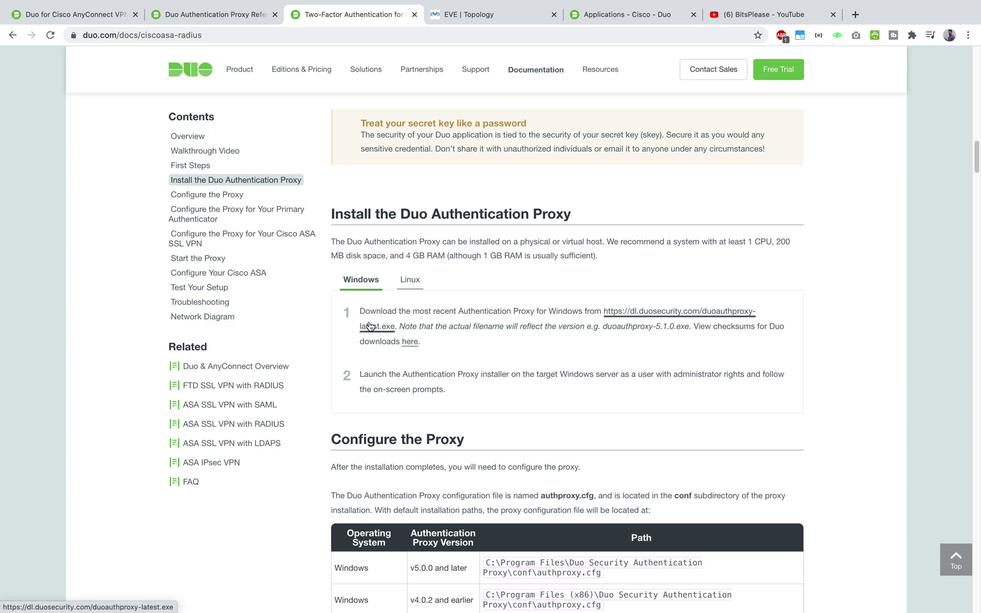
# - Compare the Linux and Windows installation instructions for the Authentication Proxy
pyautogui.click(408, 280)
pyautogui.scroll(-8, 410, 397)
pyautogui.scroll(7, 410, 397)
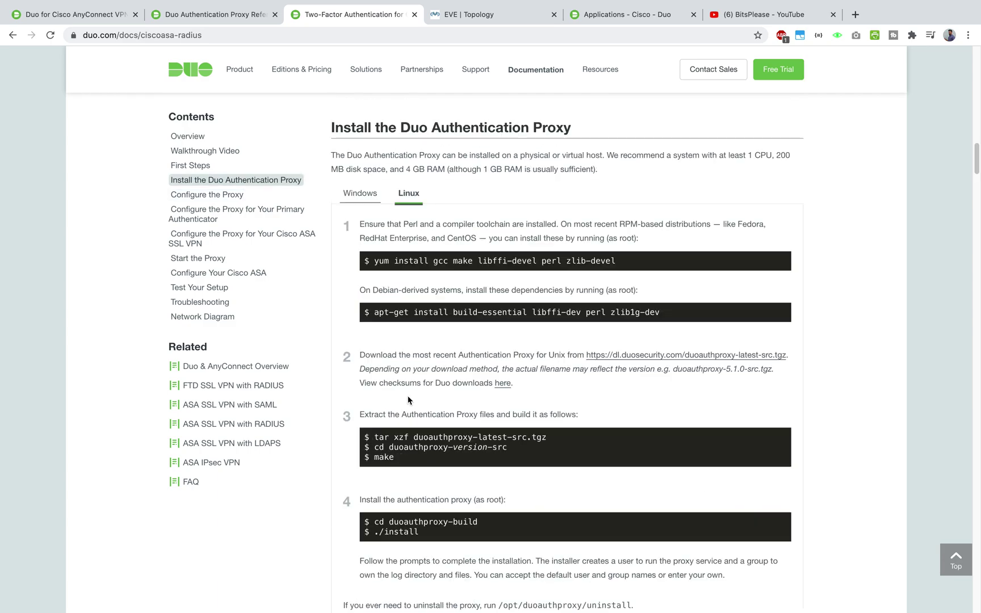
pyautogui.click(359, 194)
pyautogui.scroll(-3, 456, 350)
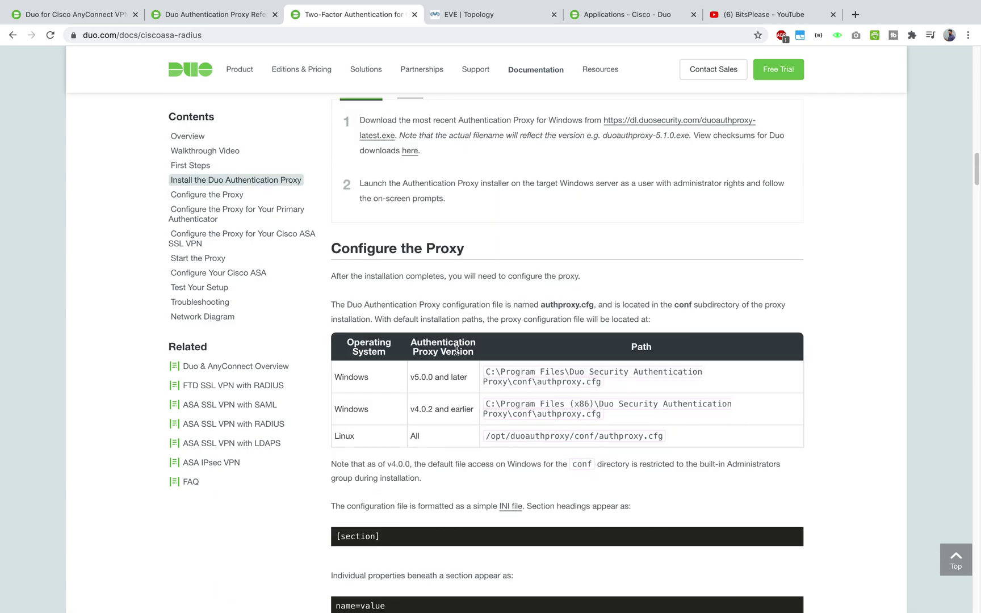
# - Review the authproxy.cfg path table, noting version v4.0.2, then show all desktop spaces
pyautogui.moveTo(339, 381); pyautogui.dragTo(688, 437)
pyautogui.click(688, 435)
pyautogui.moveTo(434, 409); pyautogui.dragTo(405, 412)
pyautogui.scroll(3, 396, 388)
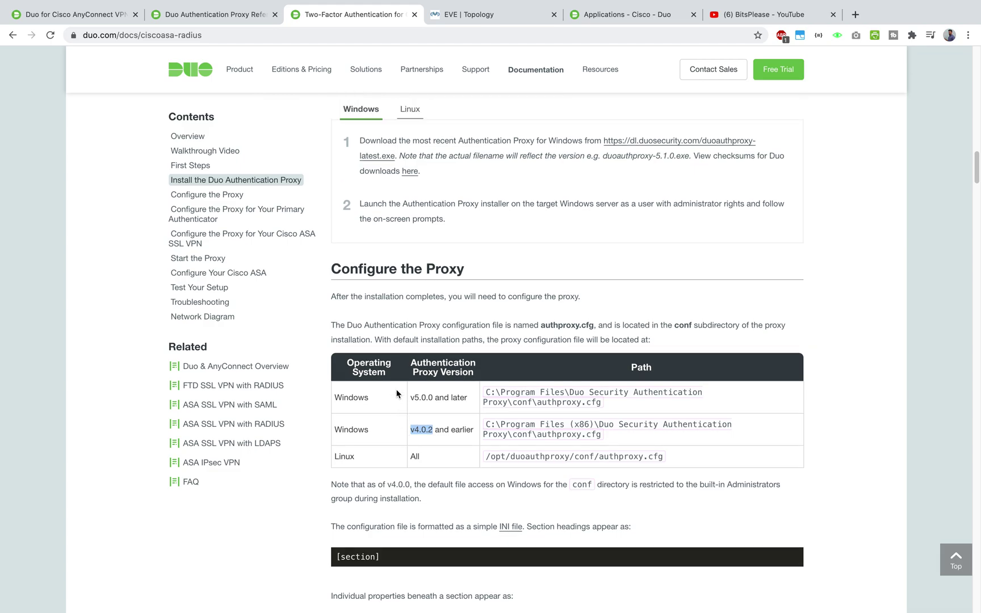
pyautogui.click(642, 374)
pyautogui.scroll(-8, 642, 379)
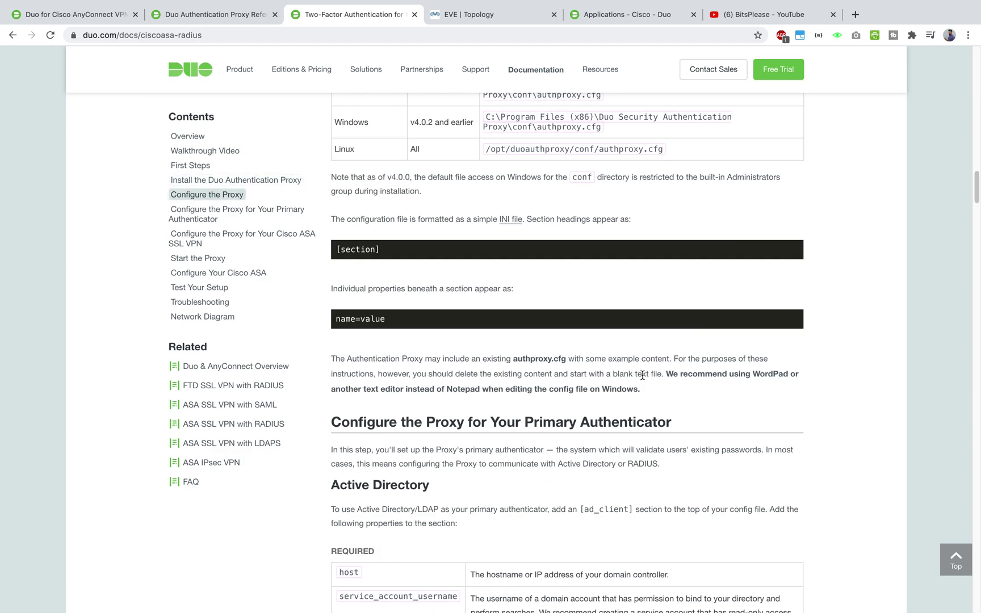
pyautogui.hotkey('ctrl', 'Up')
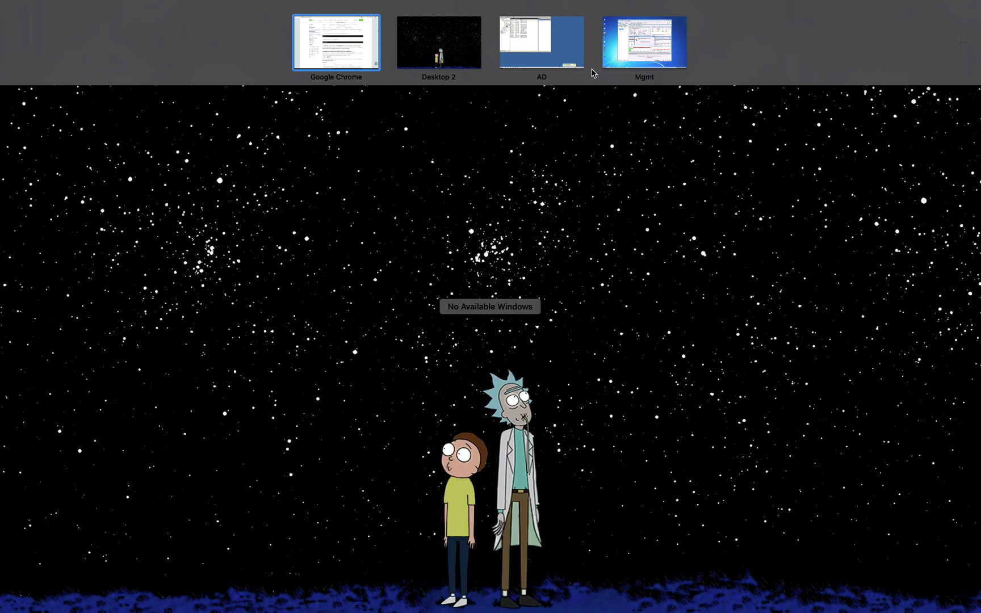
# - On the Mgmt machine, run duoauthproxy-3.2.4.exe from Downloads and close the finished installer
pyautogui.click(603, 54)
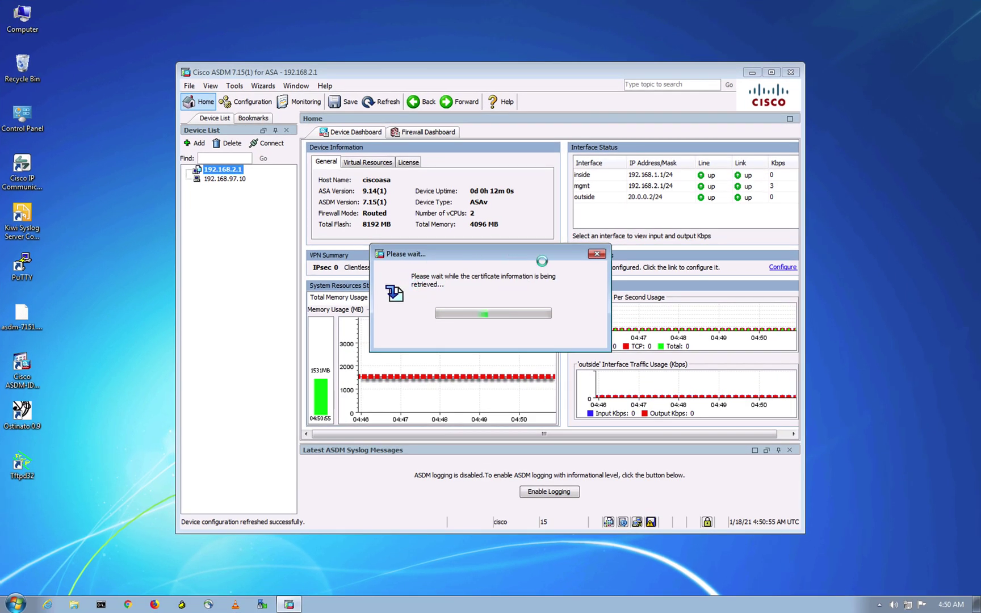
pyautogui.click(74, 606)
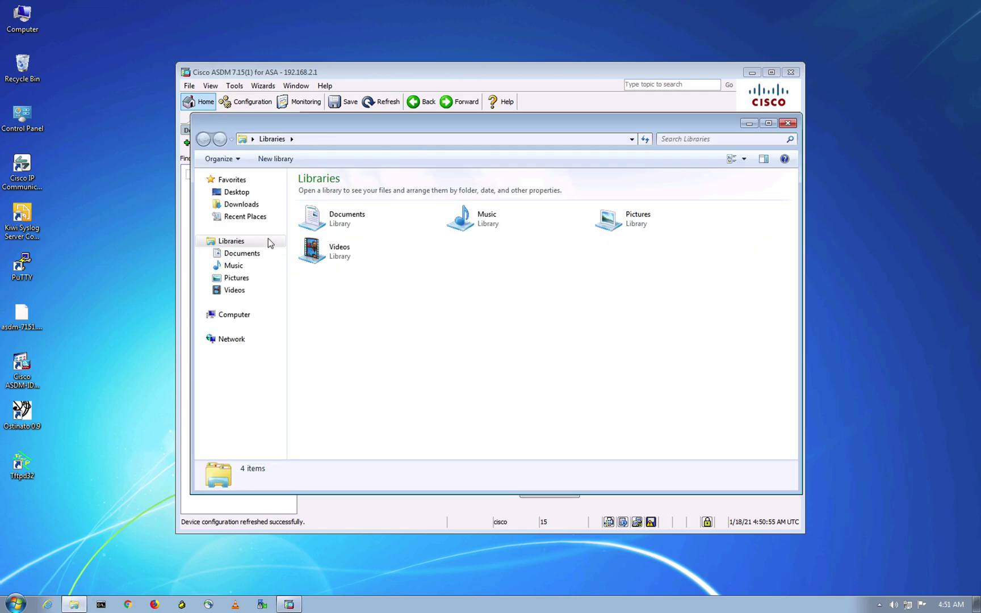
pyautogui.click(250, 205)
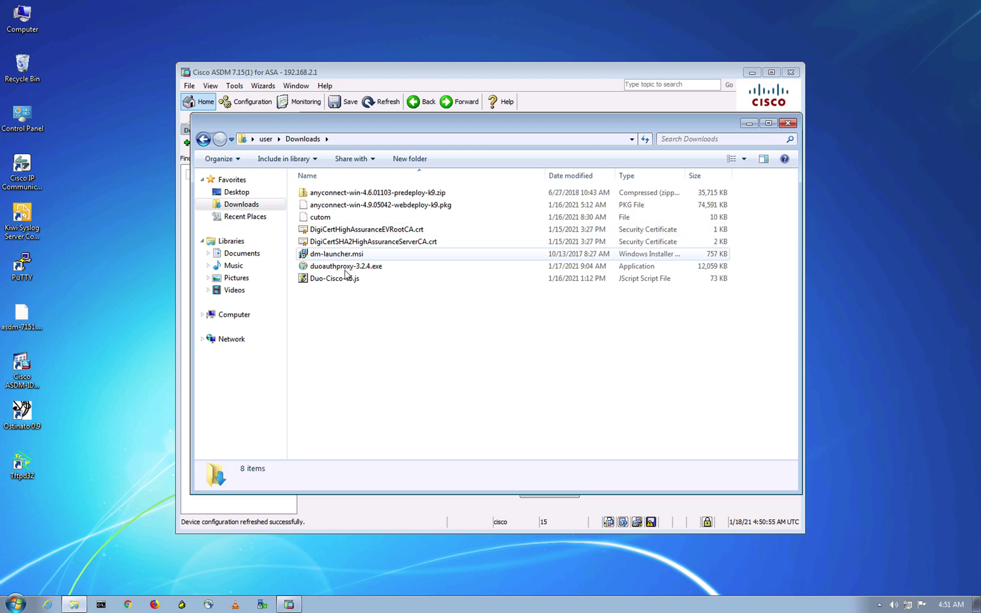
pyautogui.click(346, 267)
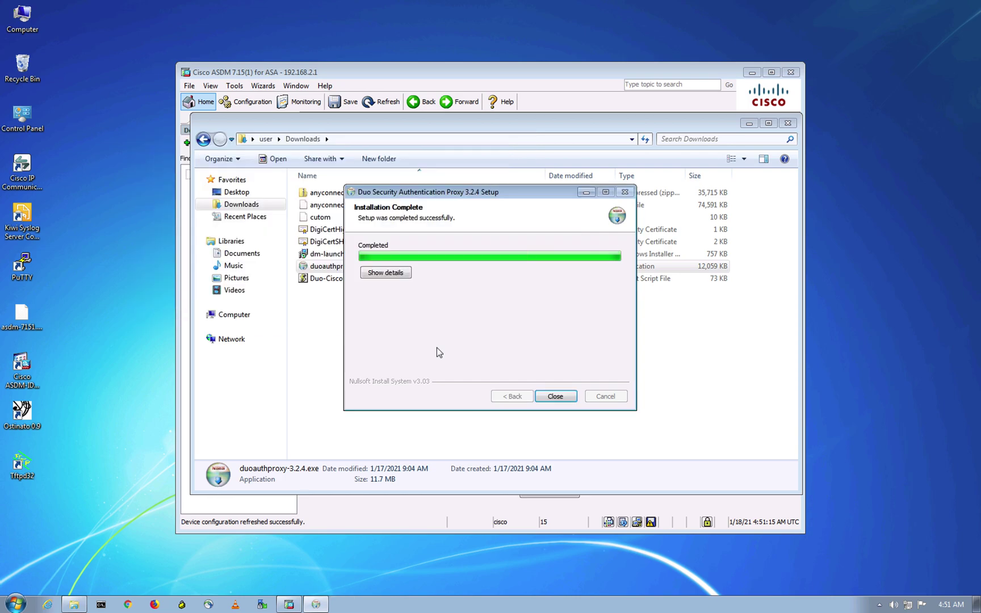
pyautogui.click(556, 397)
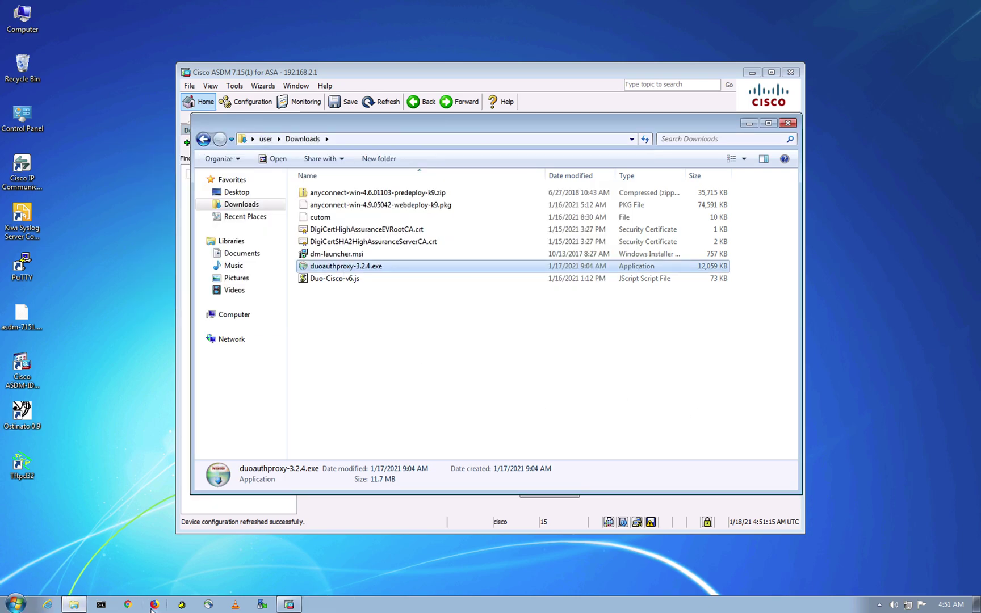
# - Open Task Manager's Services list and select the stopped DuoAuthProxy service
pyautogui.rightClick(388, 611)
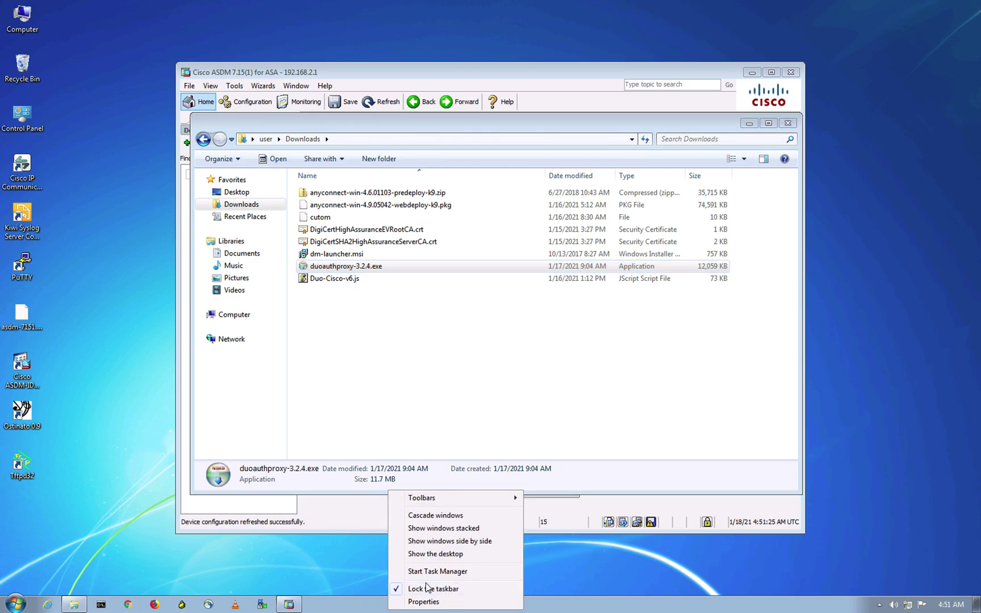
pyautogui.click(433, 572)
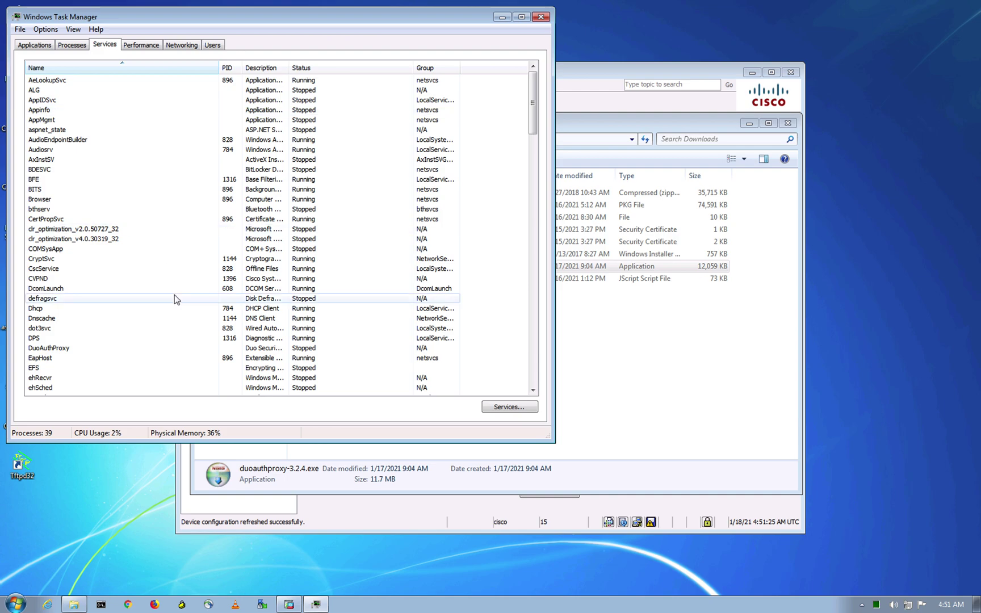
pyautogui.click(64, 348)
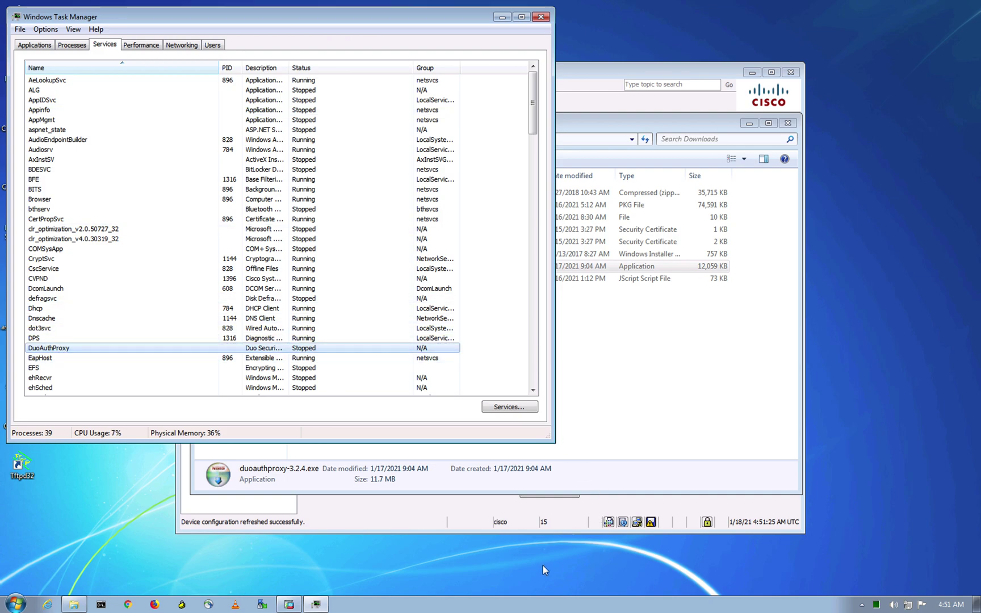
# - Bring the ASDM dashboard to the front and show the desktop spaces overview
pyautogui.click(451, 526)
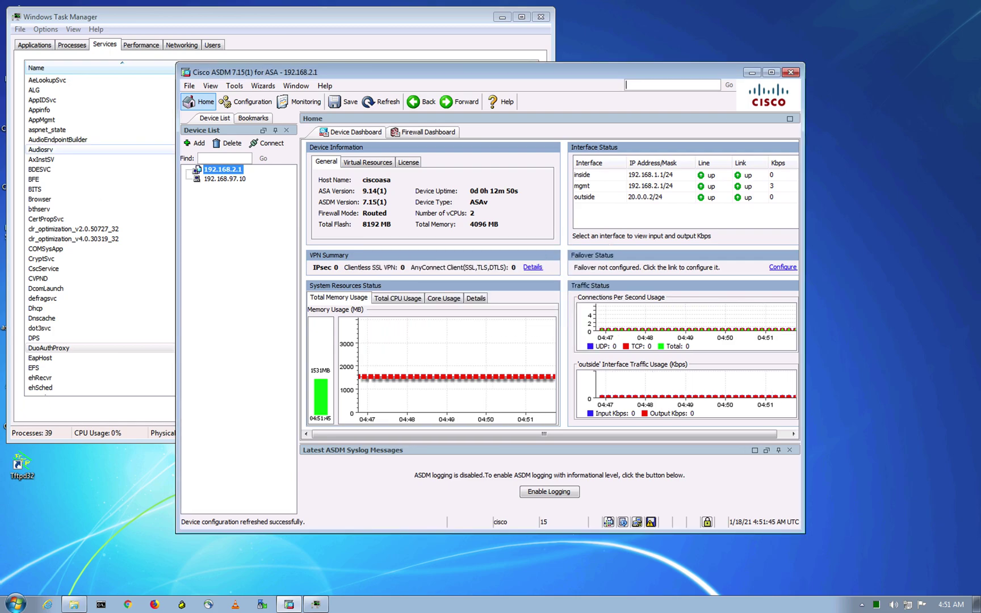
pyautogui.click(80, 504)
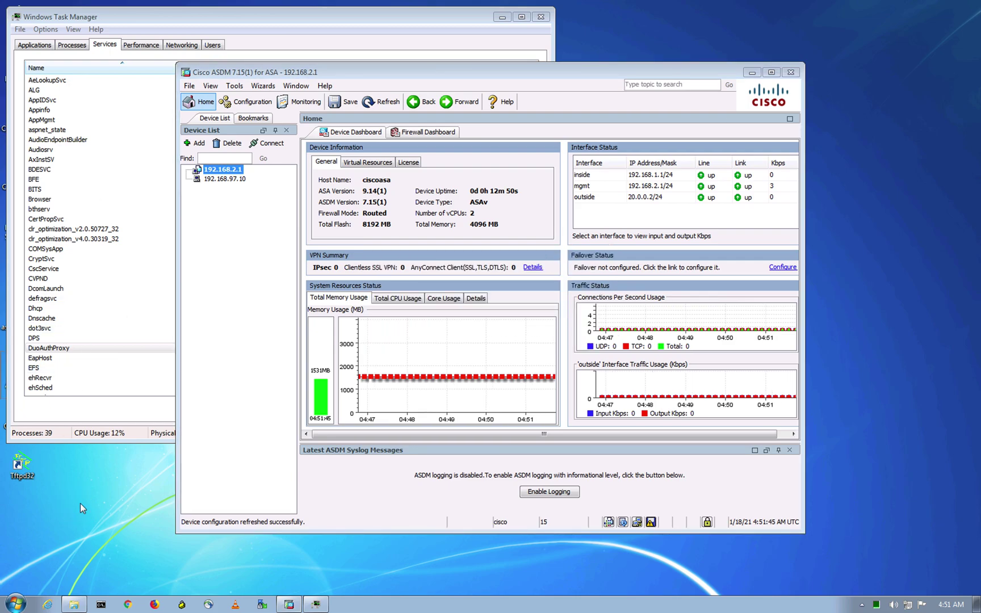
pyautogui.hotkey('ctrl', 'Up')
pyautogui.hotkey('ctrl', 'Up')
pyautogui.hotkey('ctrl', 'Up')
# - In the Chrome space, scroll the Duo docs to 'Configure the Proxy for Your Primary Authenticator'
pyautogui.click(335, 42)
pyautogui.scroll(-2, 445, 245)
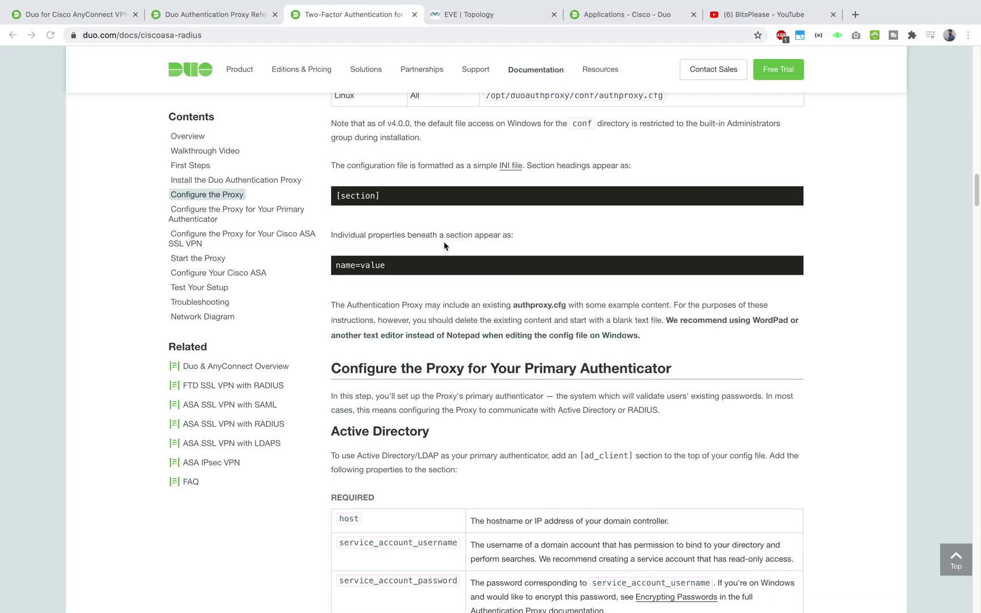
pyautogui.scroll(-5, 445, 245)
pyautogui.moveTo(416, 248); pyautogui.dragTo(585, 253)
pyautogui.click(574, 258)
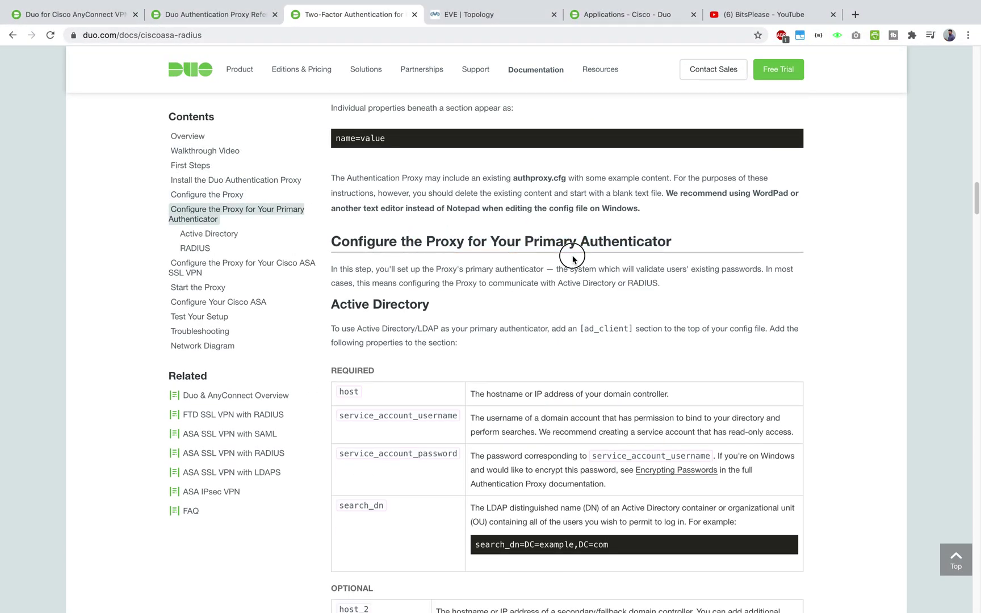
pyautogui.scroll(-1, 571, 258)
pyautogui.moveTo(436, 224); pyautogui.dragTo(656, 221)
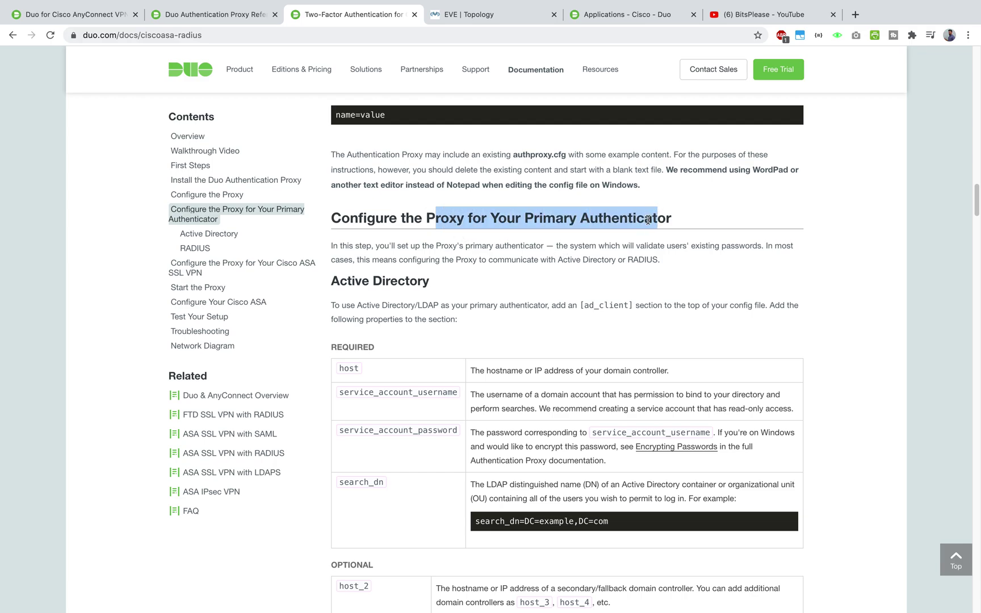
pyautogui.scroll(-2, 646, 225)
pyautogui.scroll(-2, 647, 222)
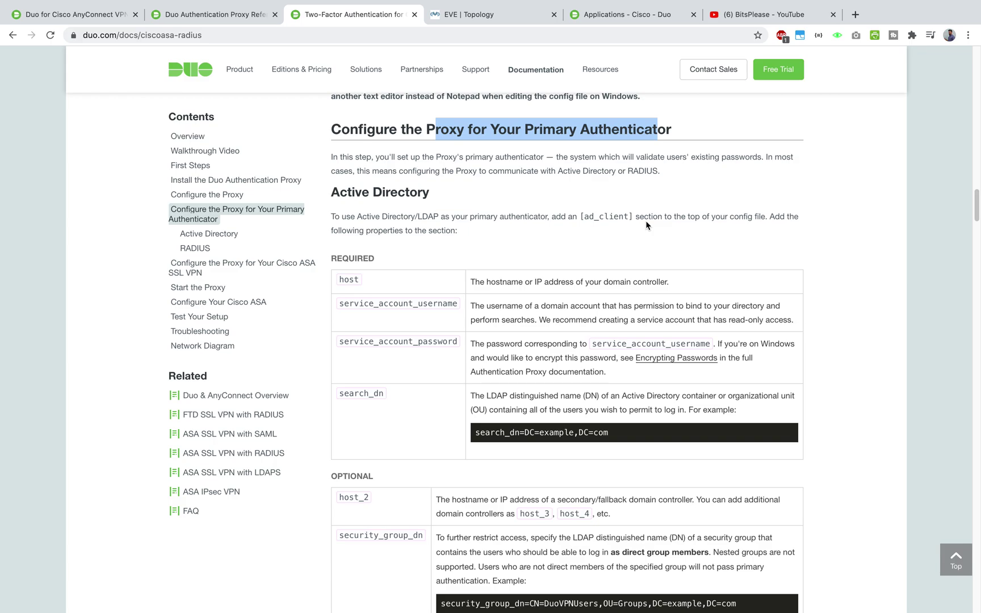
# - Read the Active Directory [ad_client] instructions, then switch back to the Windows machine's space
pyautogui.moveTo(332, 218)
pyautogui.mouseDown()
pyautogui.moveTo(460, 225)
pyautogui.moveTo(342, 217)
pyautogui.mouseUp()
pyautogui.click(455, 246)
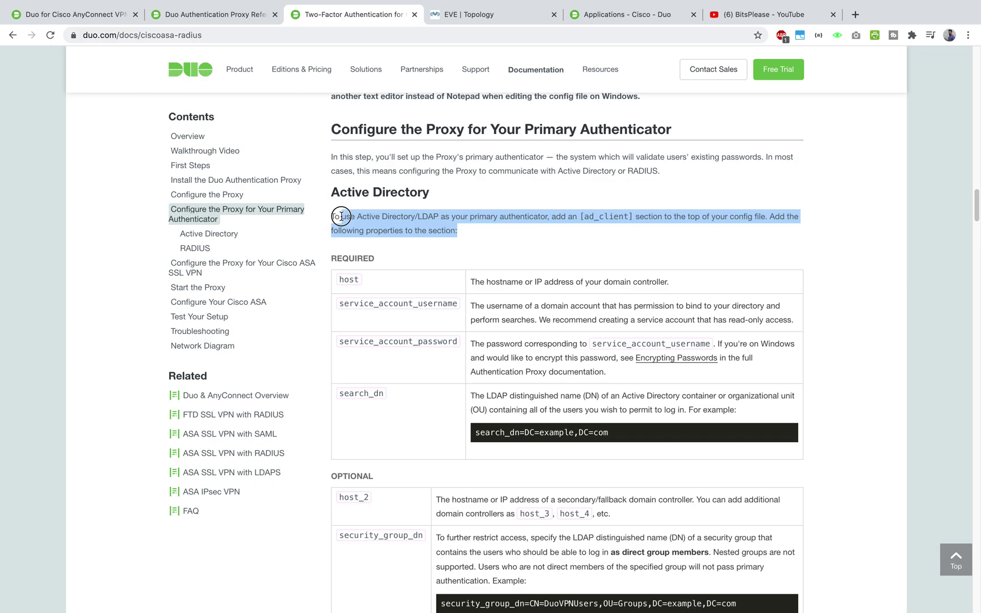
pyautogui.click(396, 226)
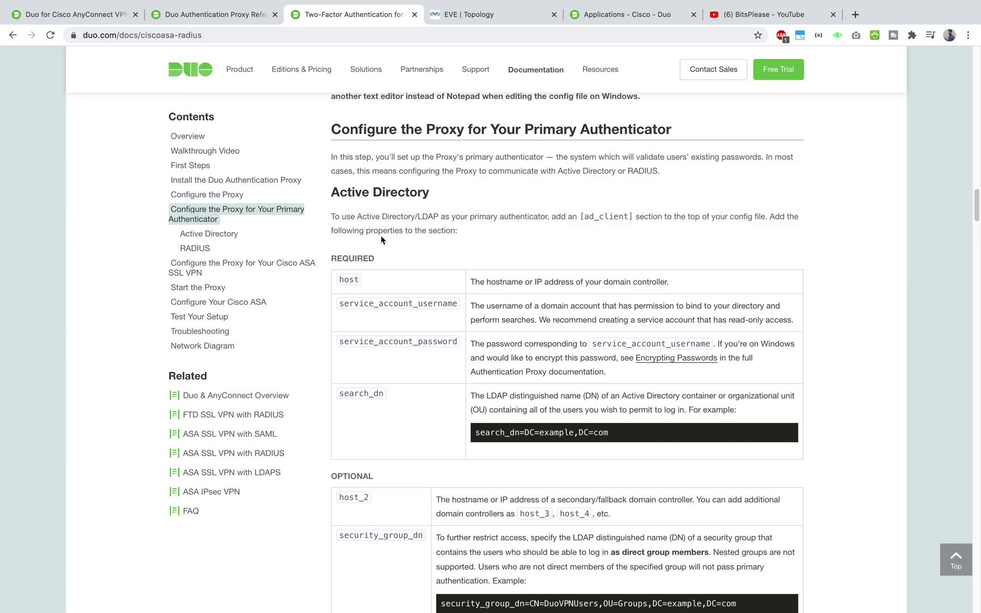
pyautogui.hotkey('ctrl', 'Up')
pyautogui.click(681, 56)
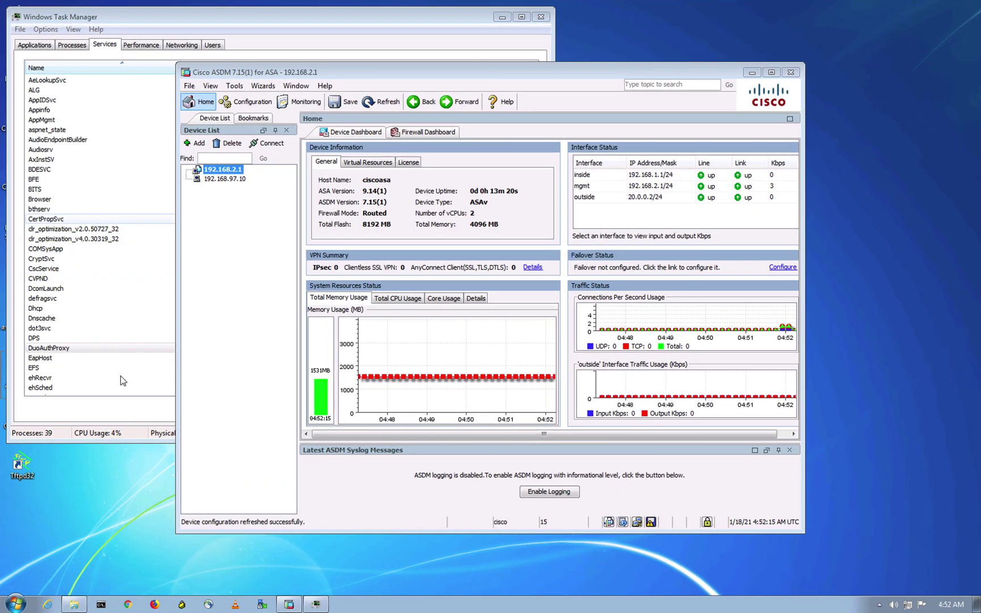
# - Browse to C:\Program Files\Duo Security Authentication Proxy\conf and select authproxy.cfg
pyautogui.click(84, 608)
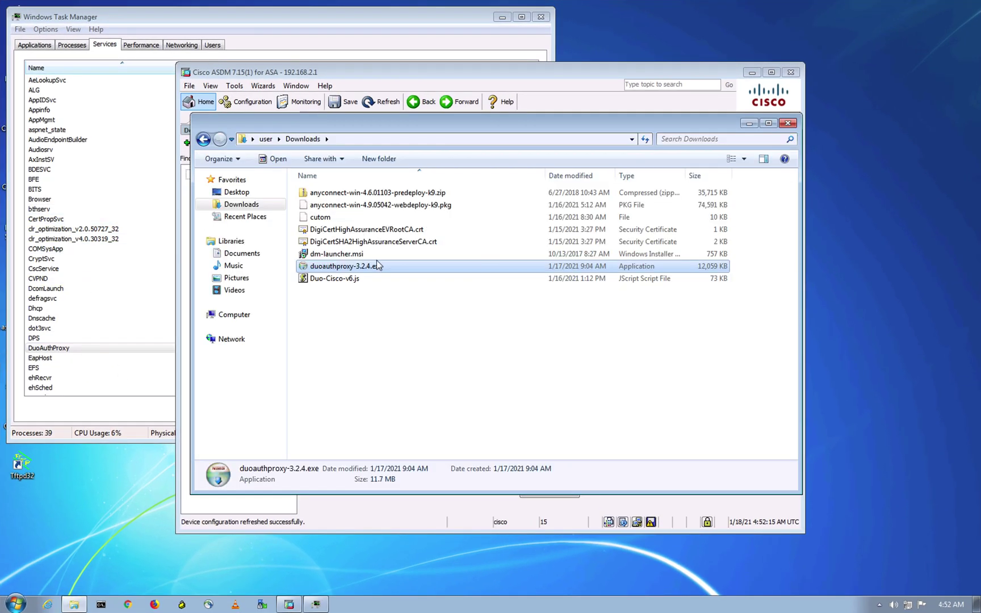
pyautogui.click(509, 393)
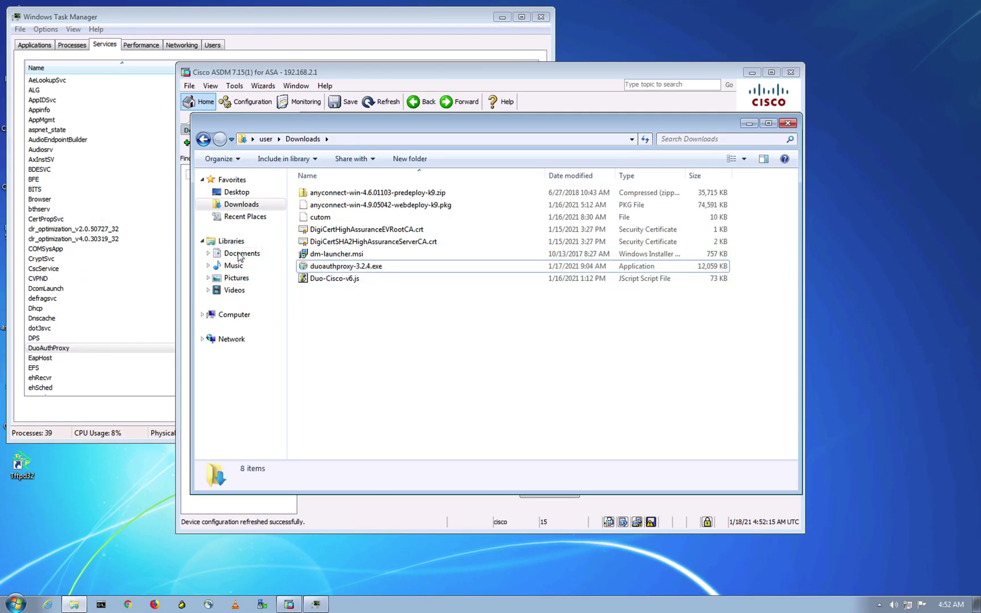
pyautogui.click(244, 315)
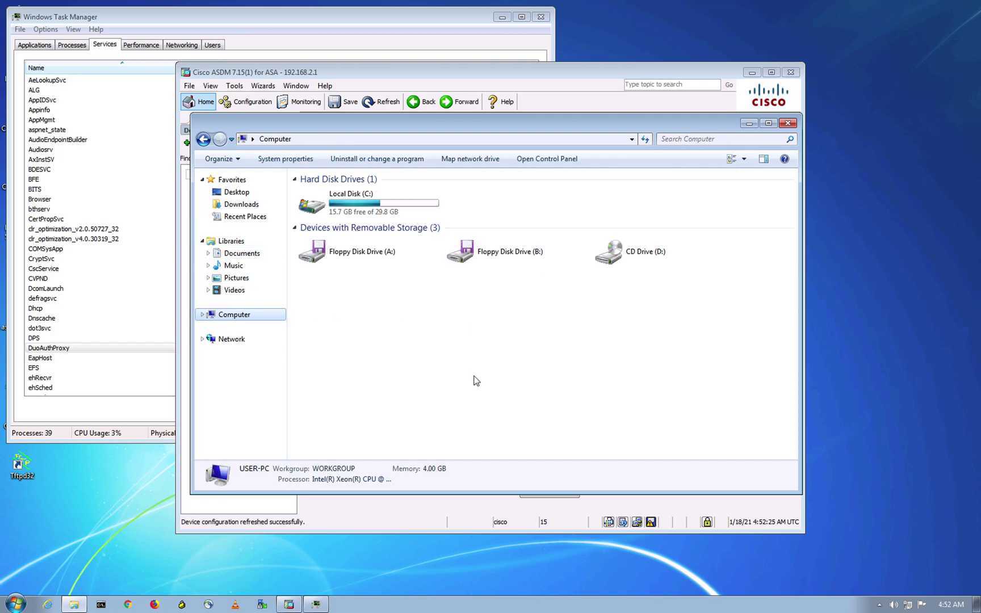
pyautogui.doubleClick(376, 211)
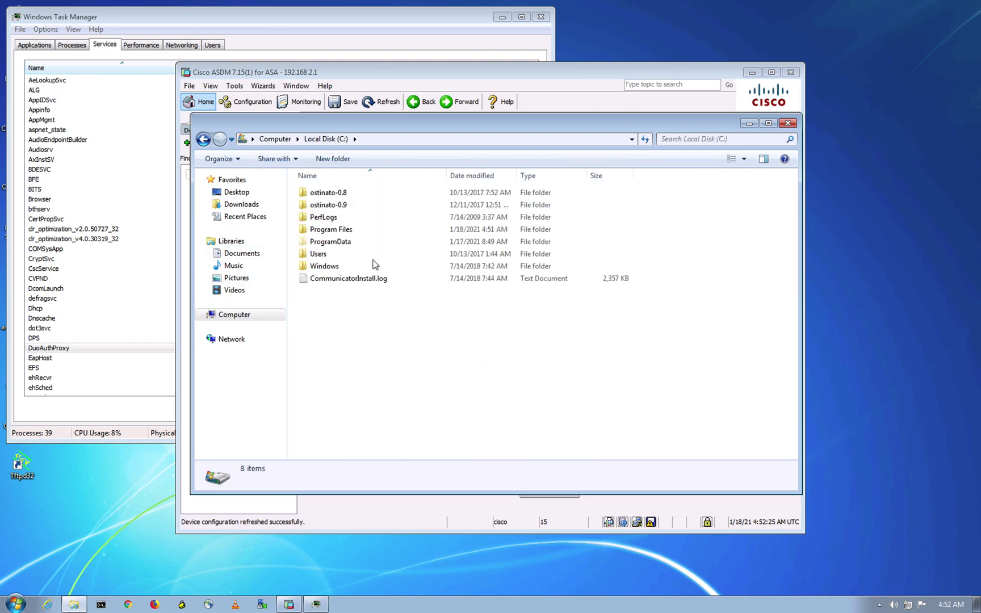
pyautogui.doubleClick(353, 229)
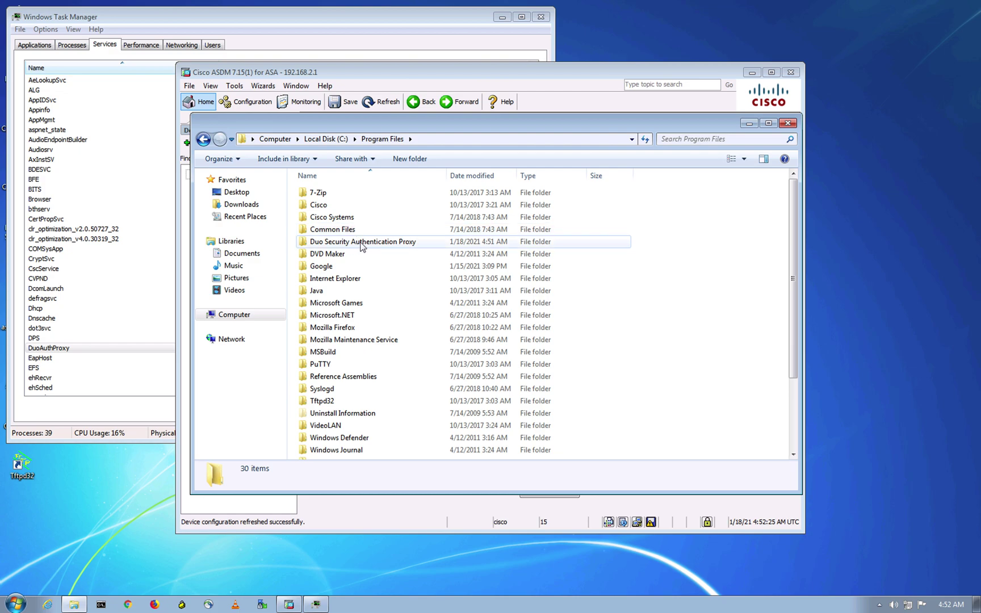
pyautogui.click(345, 245)
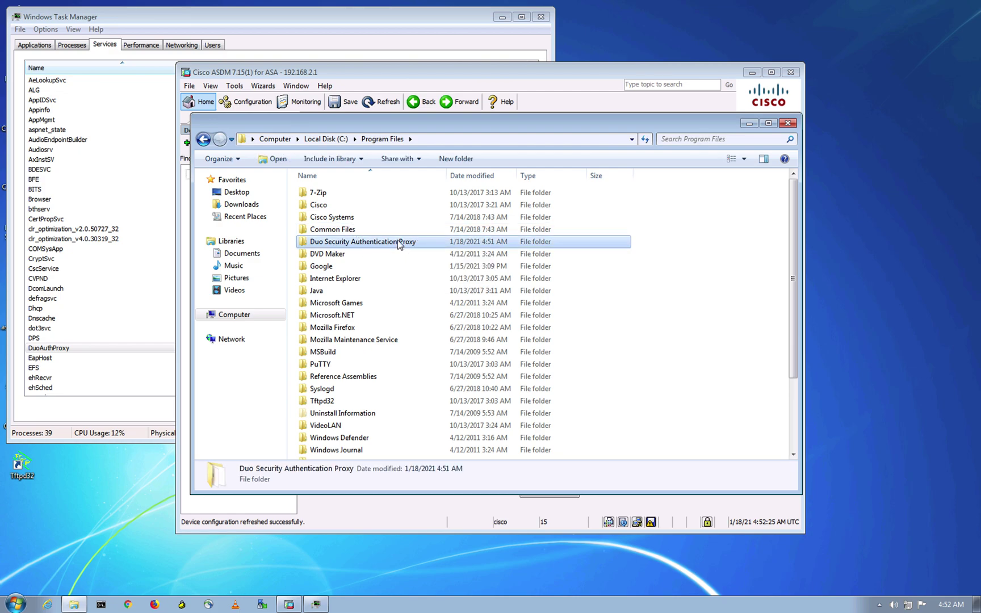
pyautogui.doubleClick(380, 243)
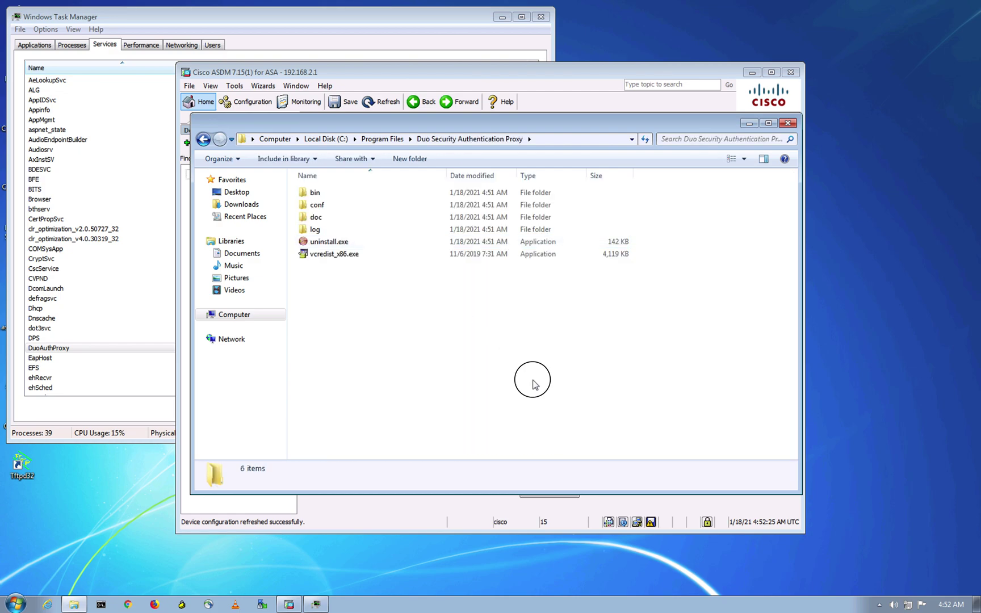
pyautogui.doubleClick(367, 211)
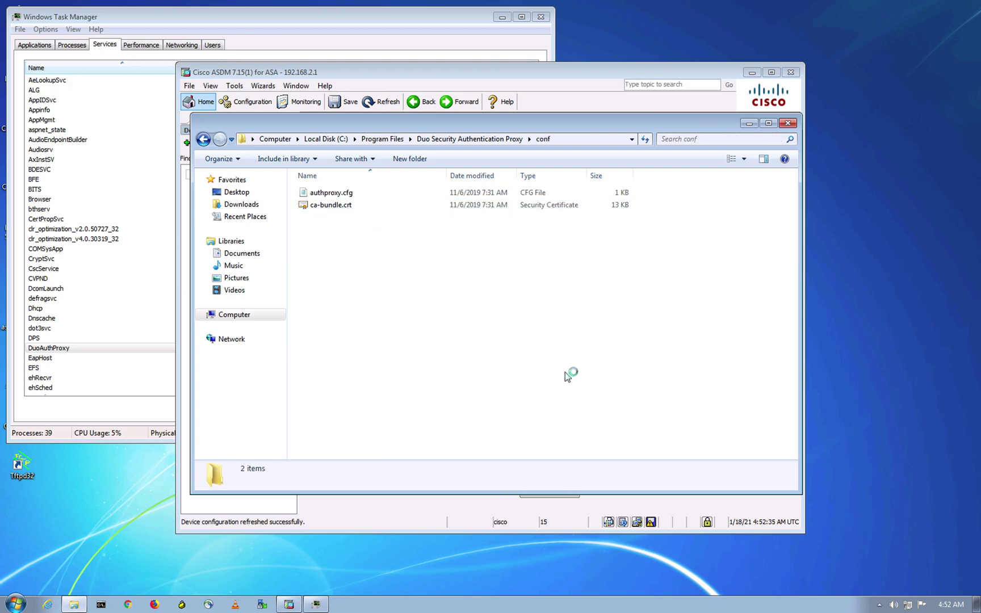
pyautogui.click(386, 193)
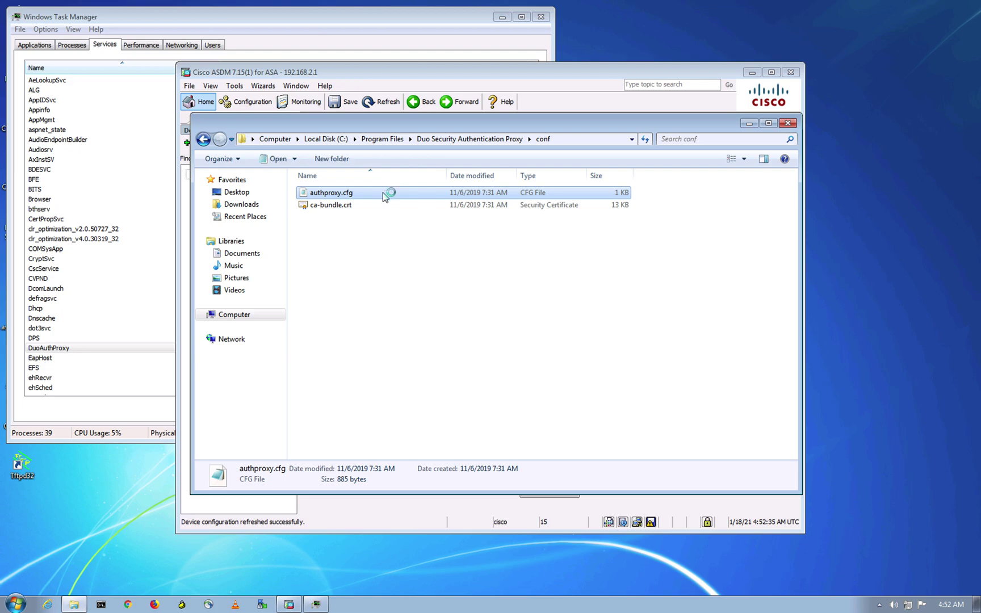
# - Launch WordPad by searching 'word' and start opening an existing file
pyautogui.click(21, 607)
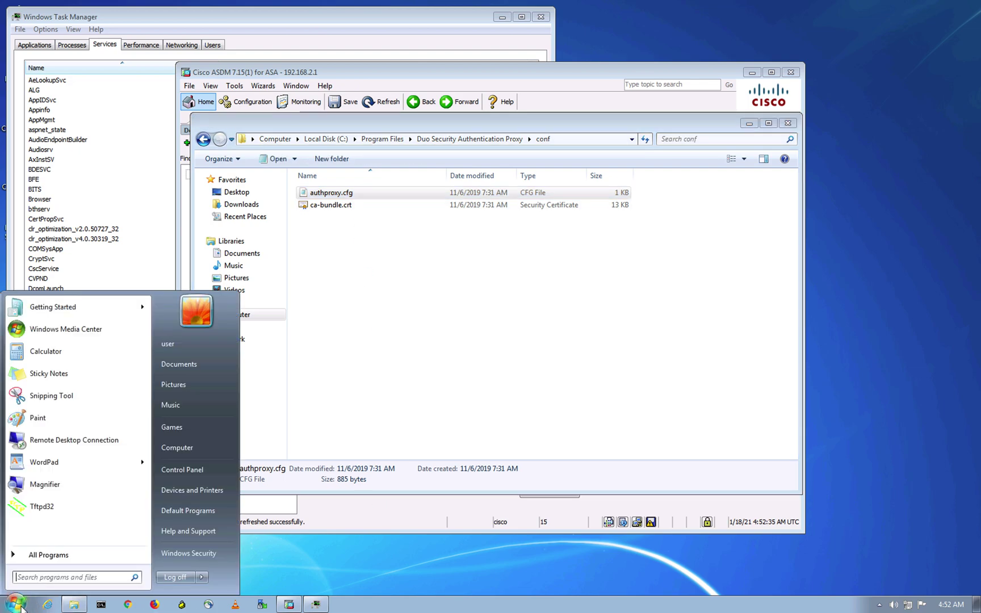
pyautogui.write('word')
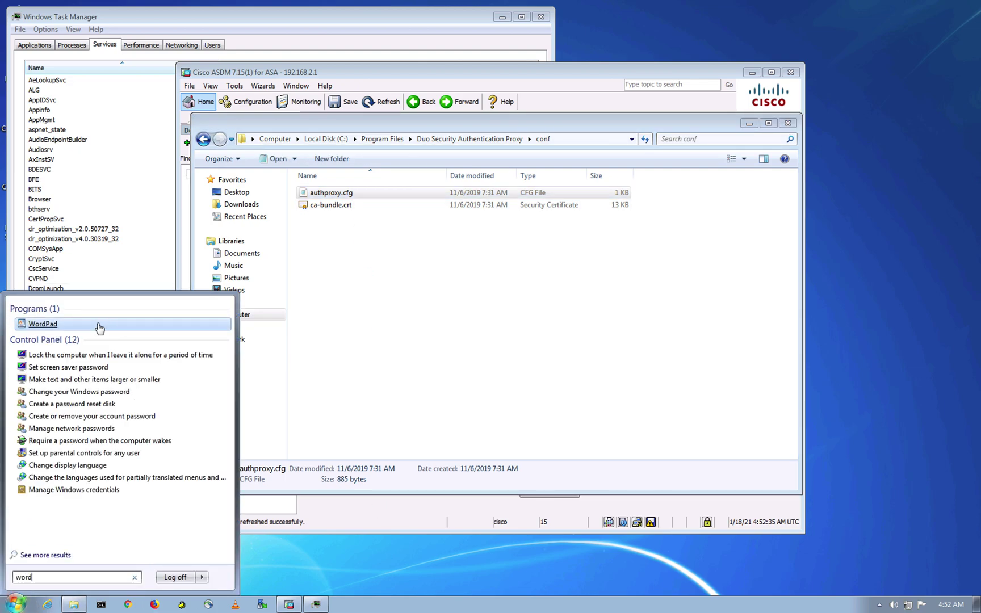
pyautogui.click(147, 325)
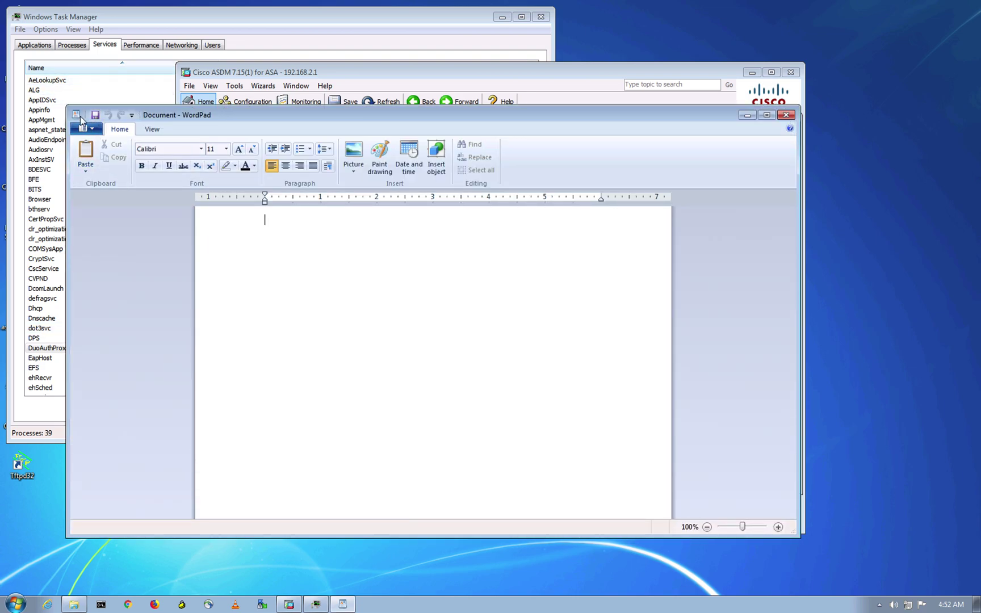
pyautogui.click(88, 127)
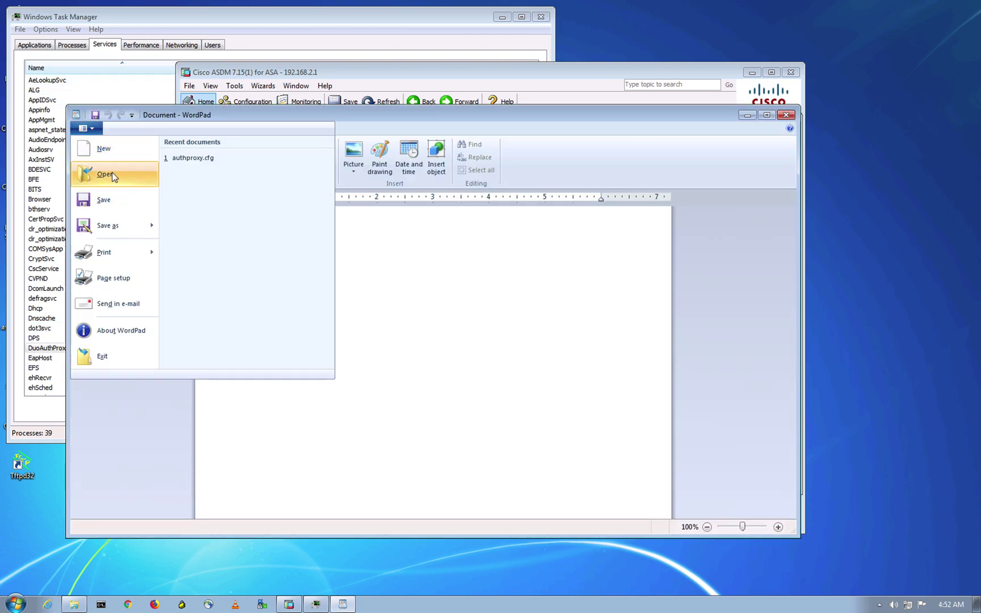
pyautogui.click(112, 174)
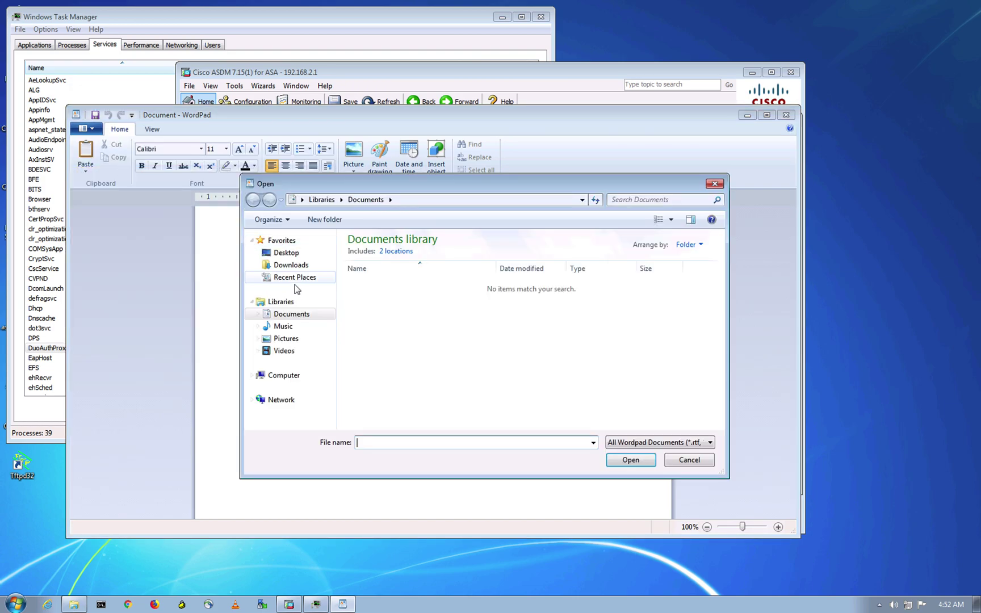
# - Open authproxy.cfg from the Duo Security Authentication Proxy conf folder, showing all file types
pyautogui.click(307, 377)
pyautogui.doubleClick(417, 265)
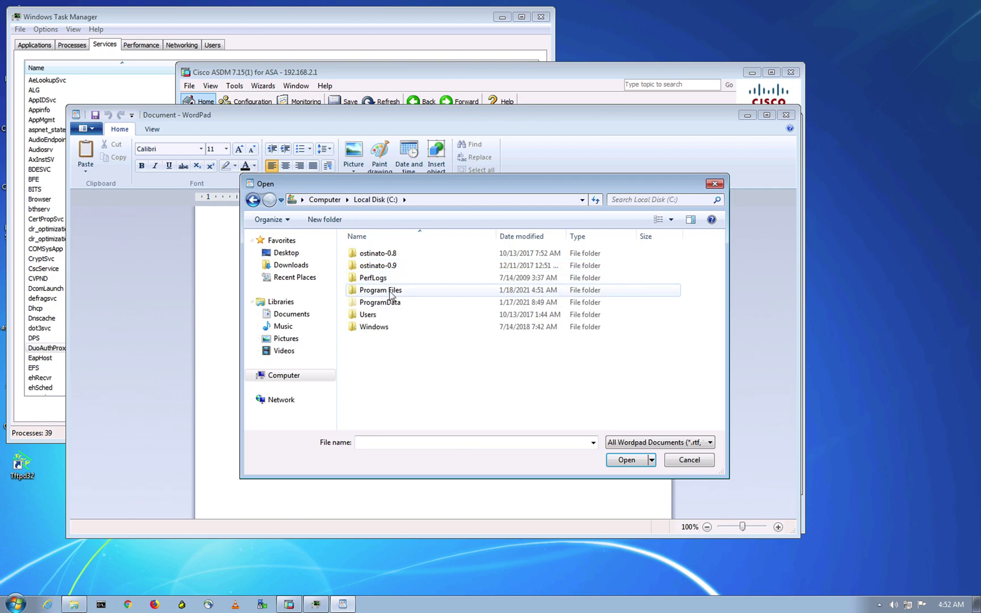
pyautogui.doubleClick(389, 296)
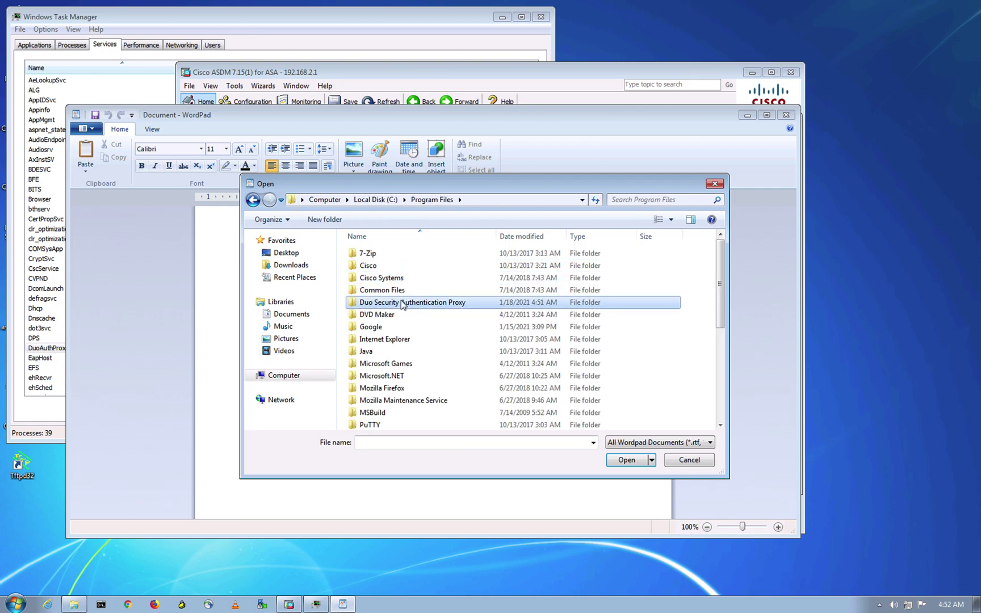
pyautogui.doubleClick(391, 302)
pyautogui.doubleClick(366, 266)
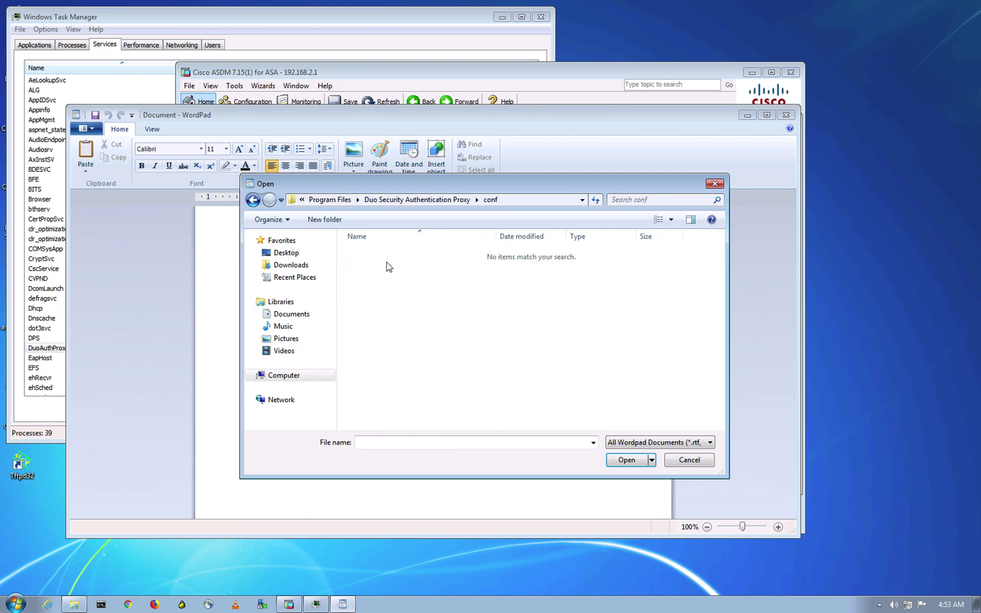
pyautogui.click(708, 442)
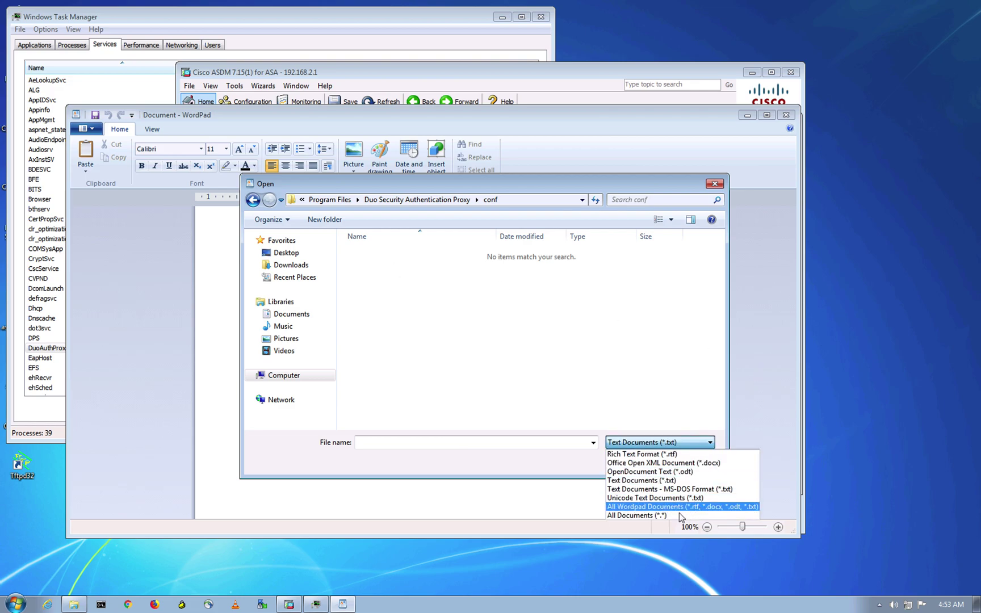
pyautogui.click(671, 518)
pyautogui.click(386, 254)
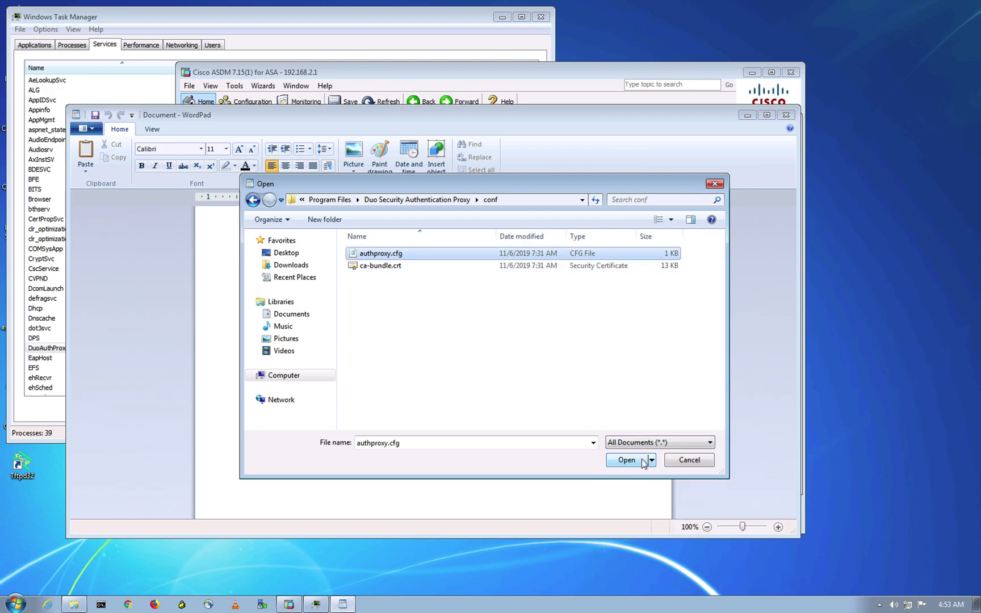
pyautogui.click(629, 461)
# - Scroll through the [ad_client] and [radius_server_auto] sections, then show the desktop overview
pyautogui.scroll(-3, 424, 344)
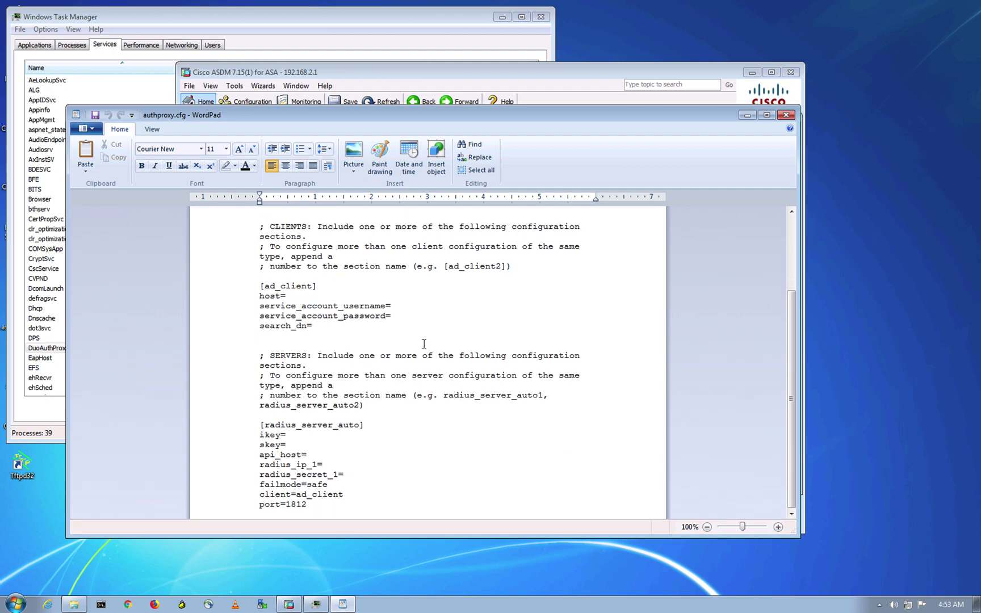
pyautogui.scroll(3, 432, 309)
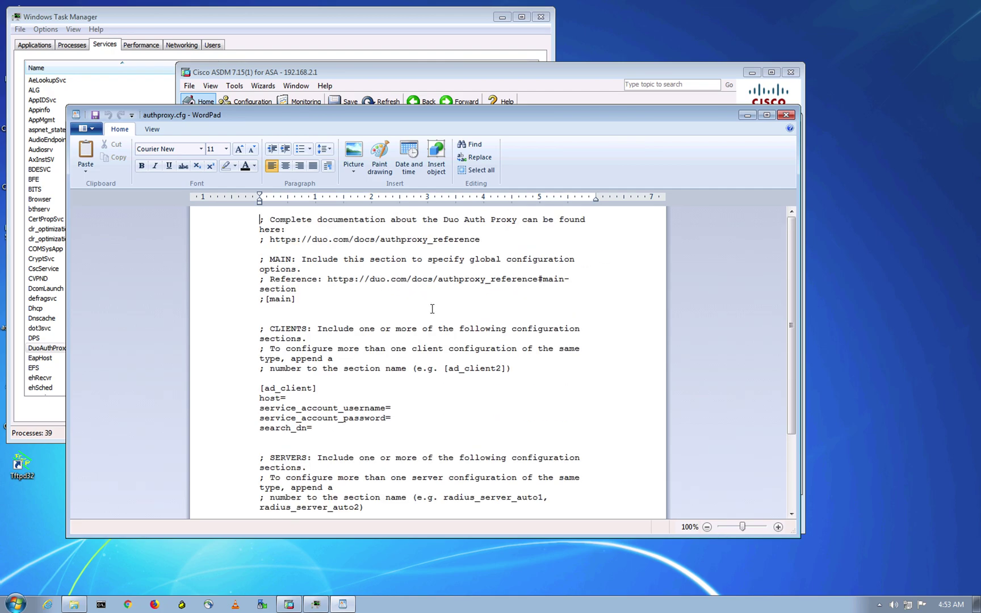
pyautogui.scroll(-3, 433, 308)
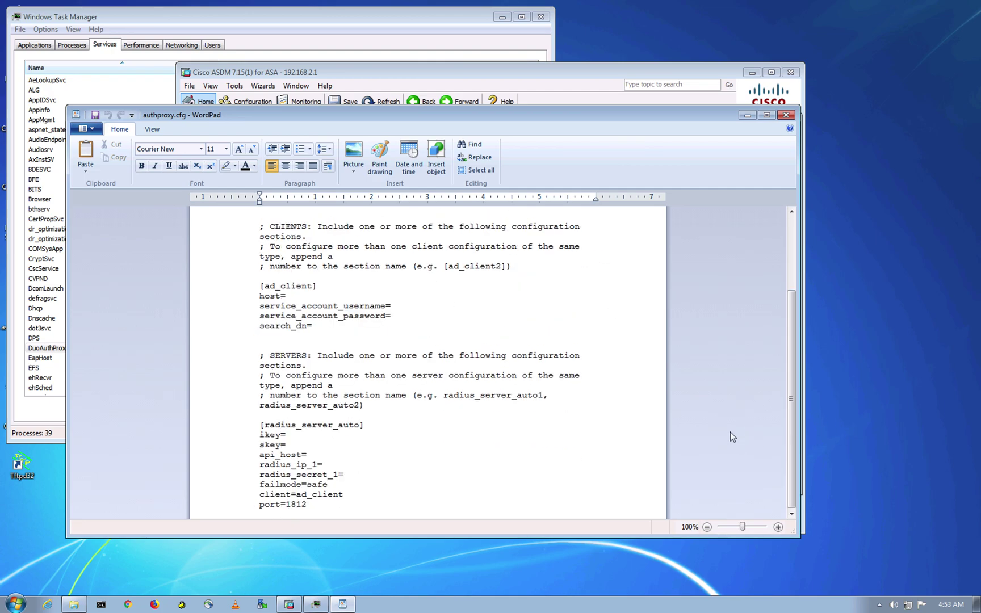
pyautogui.hotkey('ctrl', 'Up')
# - Read the Duo proxy settings and highlight the paragraph about the radius_server_auto section
pyautogui.click(335, 37)
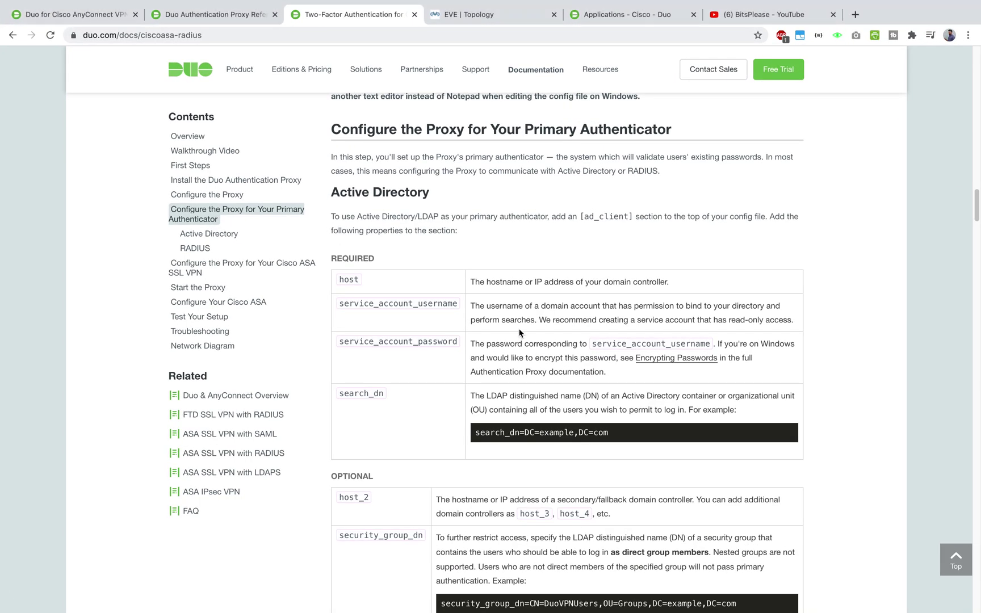
pyautogui.scroll(5, 518, 329)
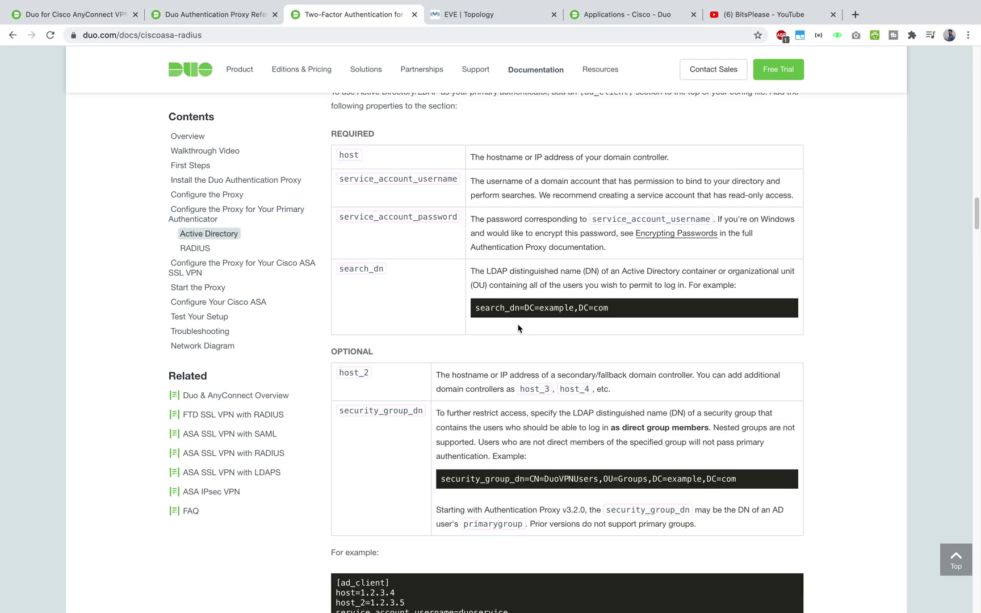
pyautogui.scroll(-10, 518, 328)
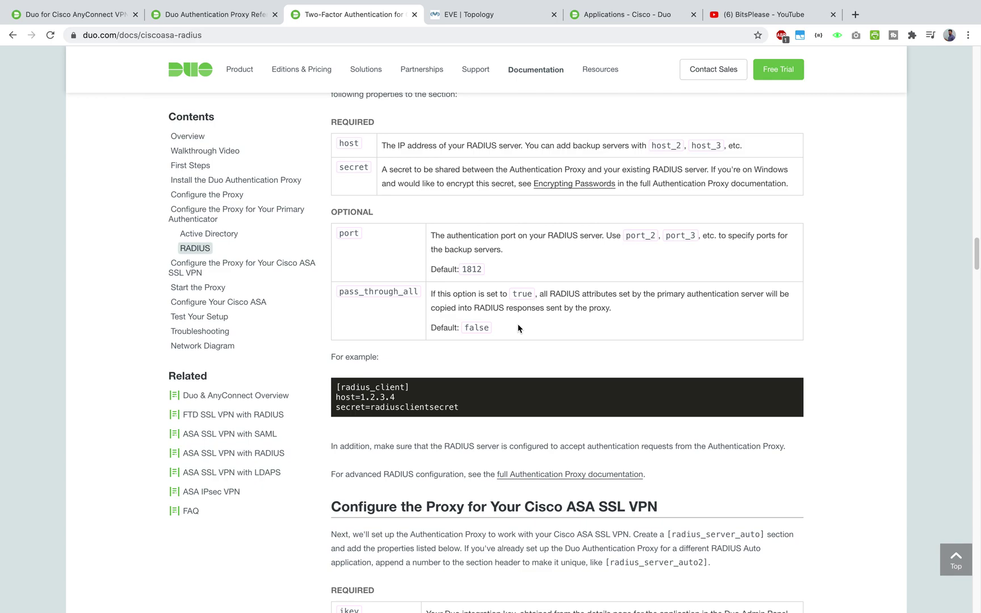
pyautogui.scroll(-3, 518, 328)
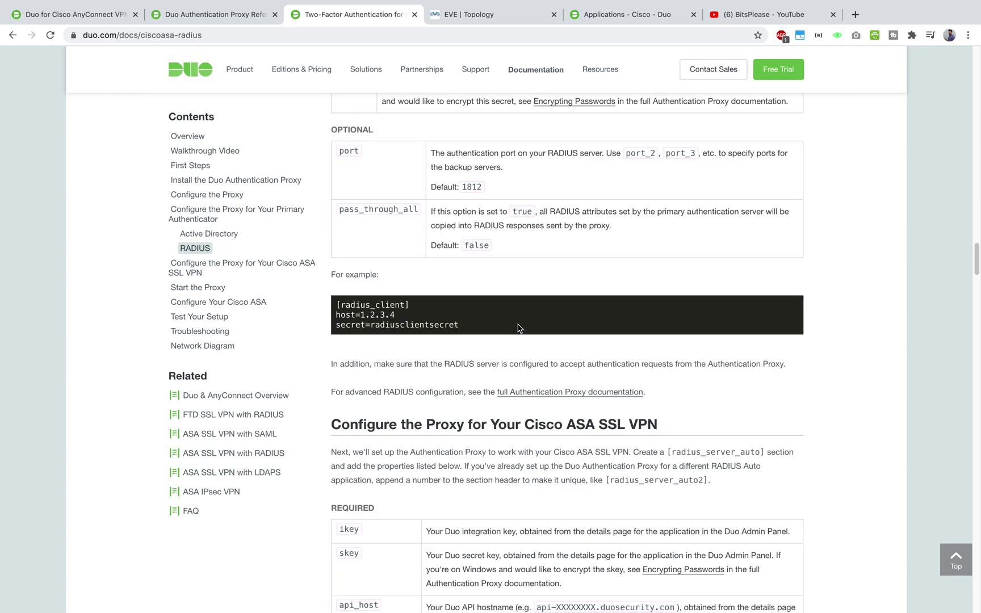
pyautogui.scroll(-4, 518, 328)
pyautogui.scroll(1, 518, 325)
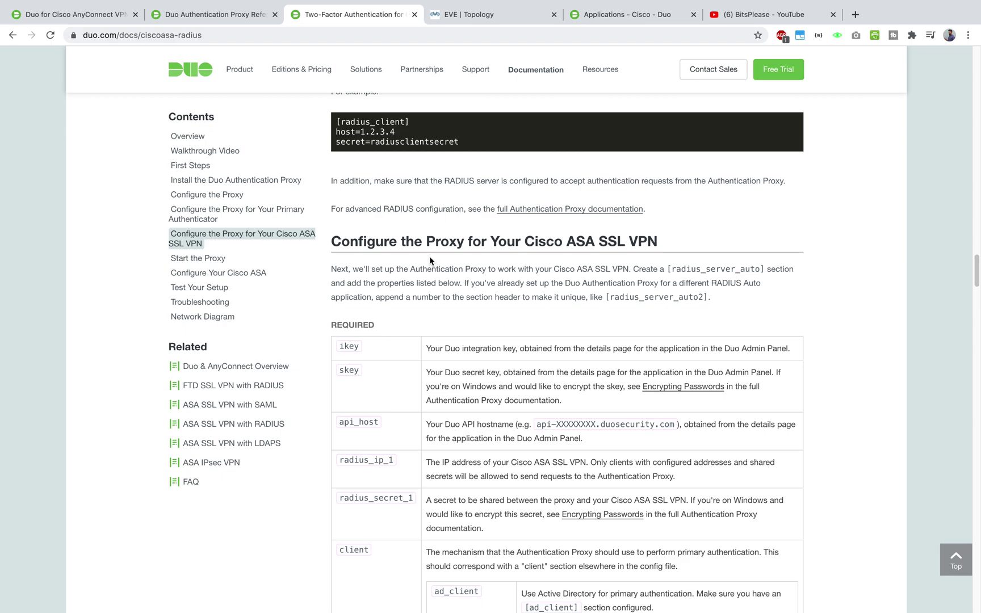
pyautogui.moveTo(380, 269); pyautogui.dragTo(709, 299)
# - Scroll further down the Duo guide and select the completed example config
pyautogui.scroll(-7, 504, 307)
pyautogui.scroll(6, 504, 307)
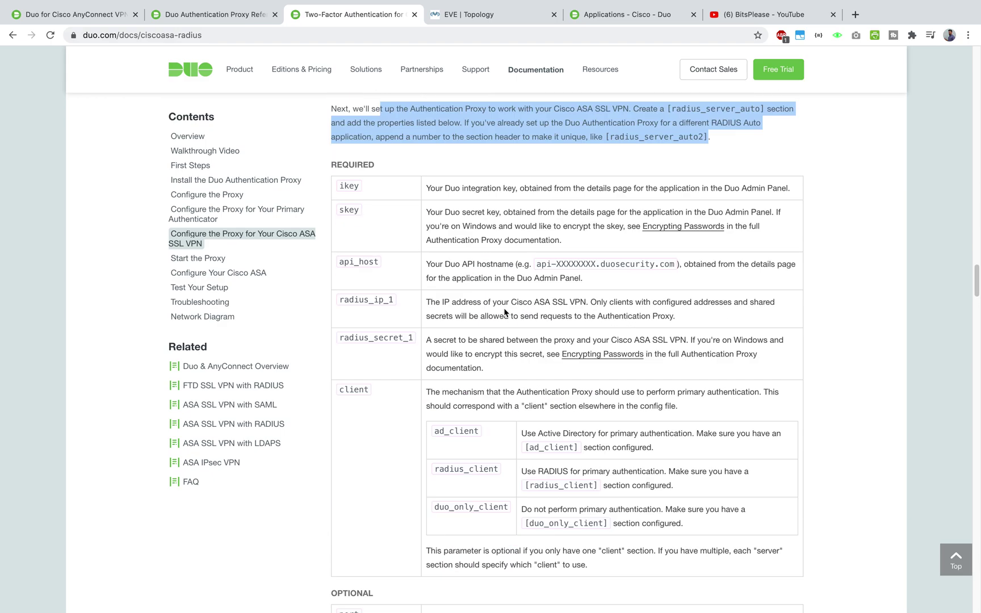
pyautogui.scroll(-1, 380, 329)
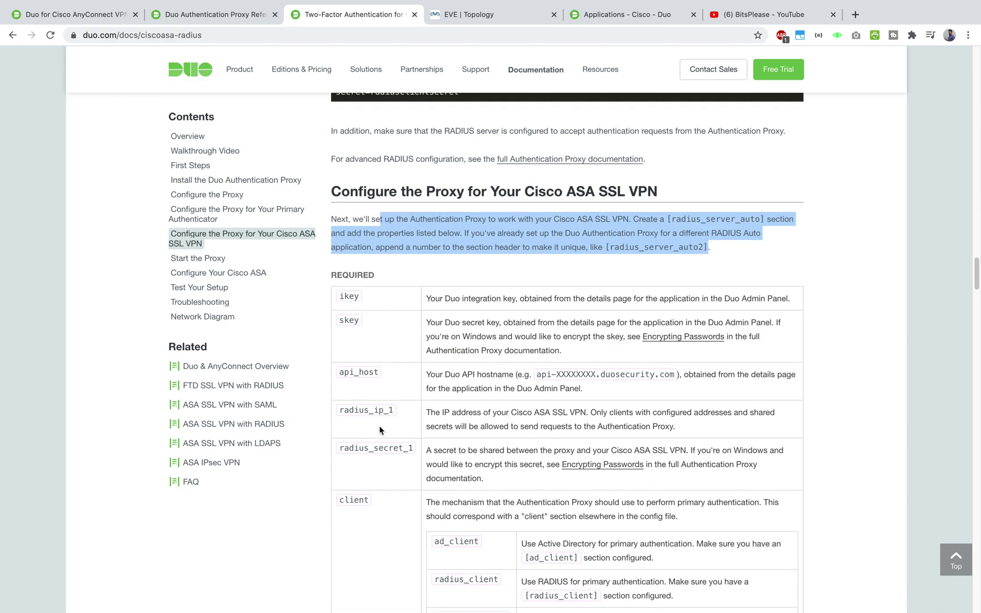
pyautogui.scroll(-5, 438, 351)
pyautogui.scroll(-12, 468, 267)
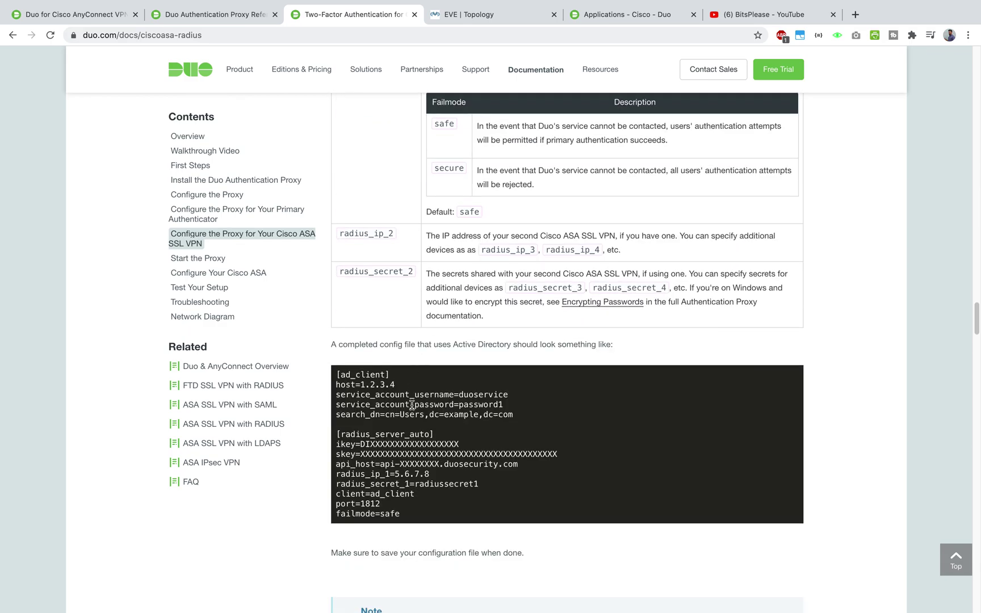
pyautogui.moveTo(337, 373); pyautogui.dragTo(429, 507)
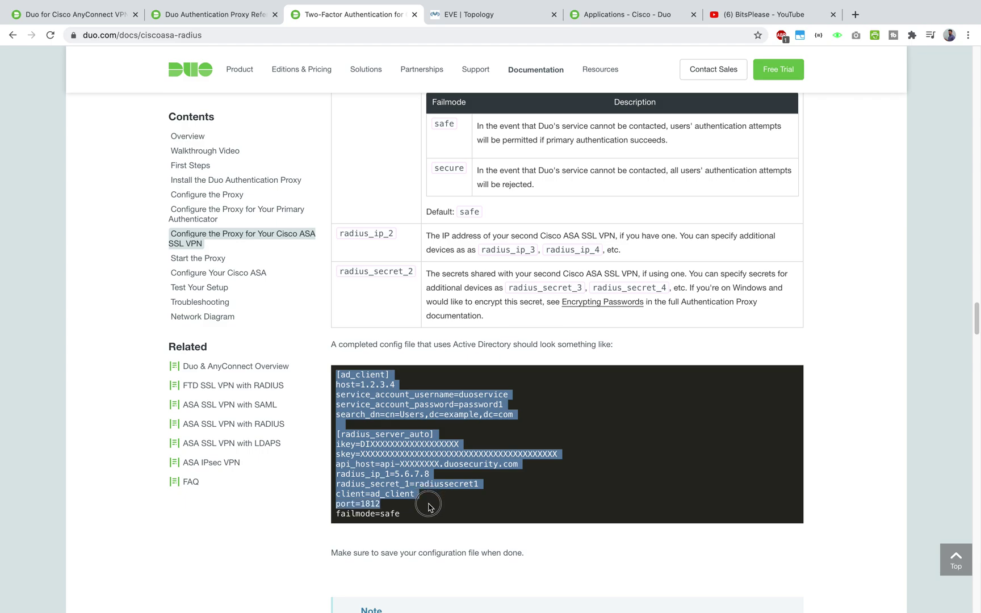
# - Reselect the example config text, then move to the Mgmt desktop with authproxy.cfg
pyautogui.hotkey('ctrl', 'Up')
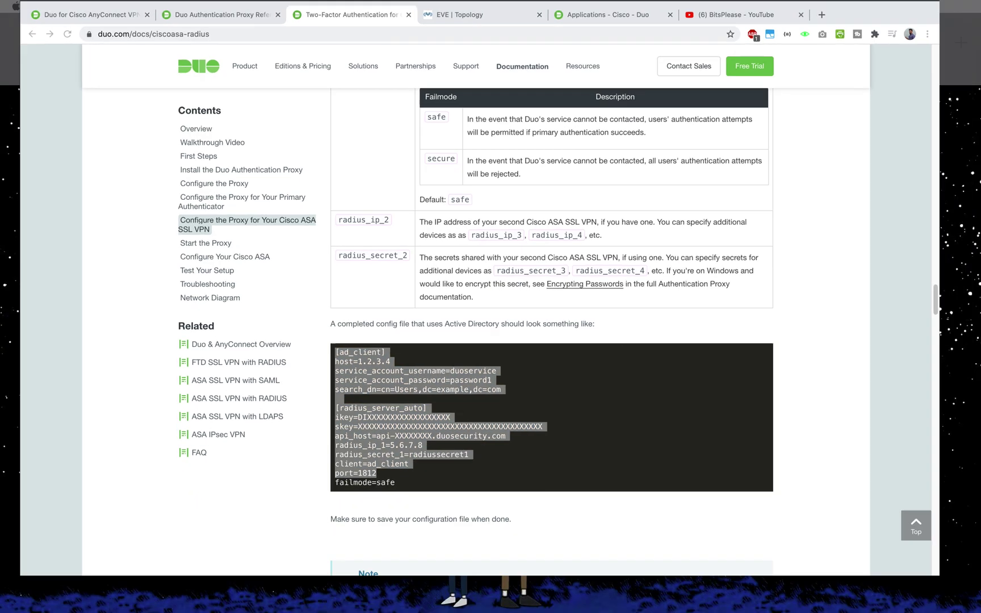
pyautogui.hotkey('ctrl', 'Up')
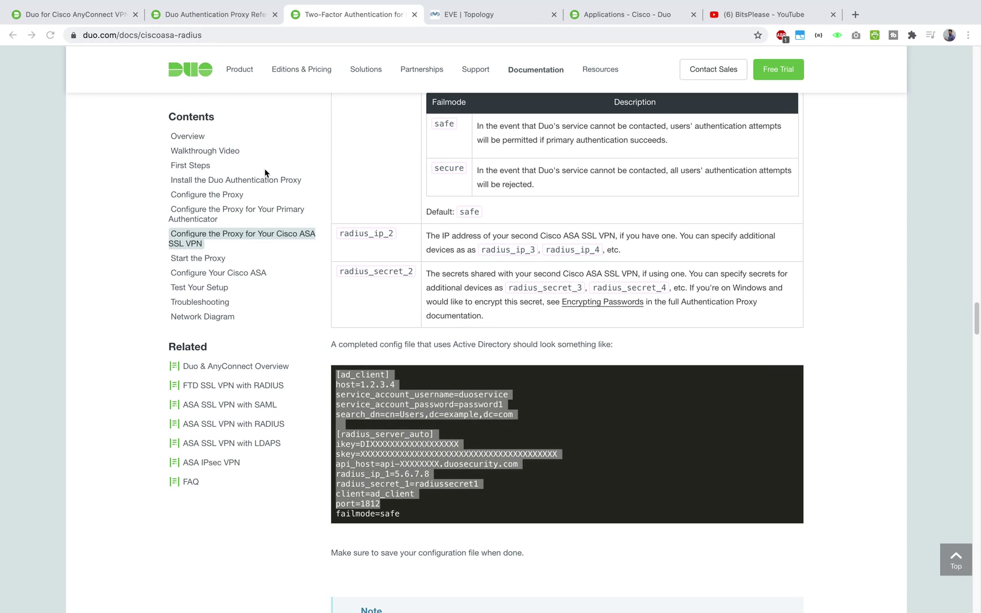
pyautogui.click(422, 408)
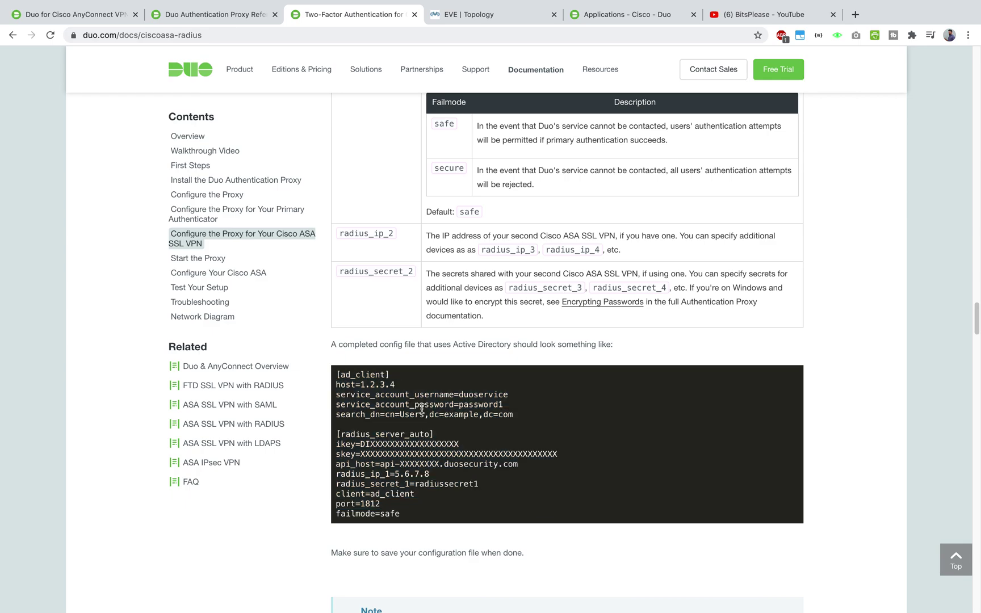
pyautogui.hotkey('ctrl', 'Up')
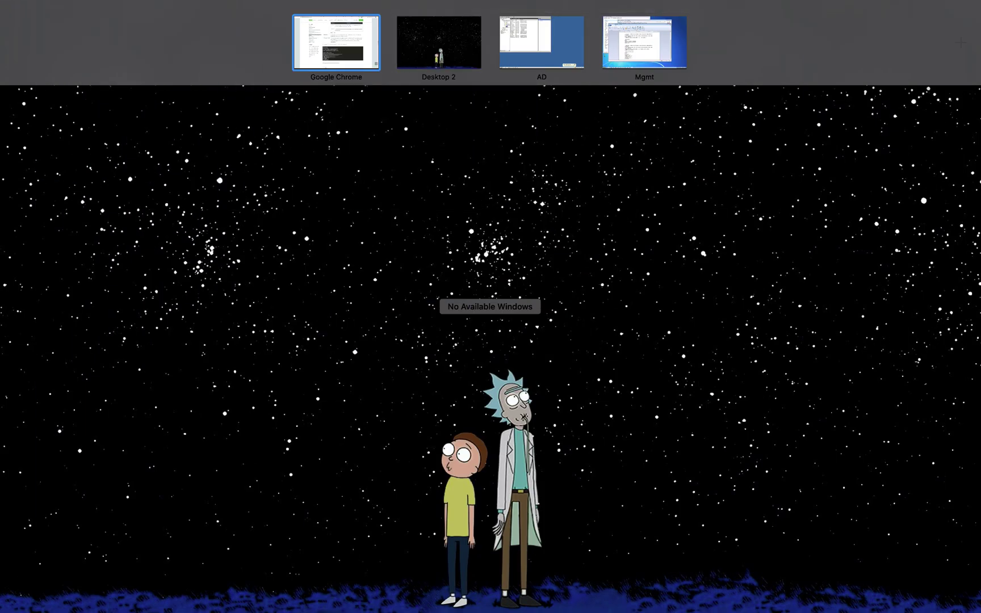
pyautogui.hotkey('ctrl', 'Up')
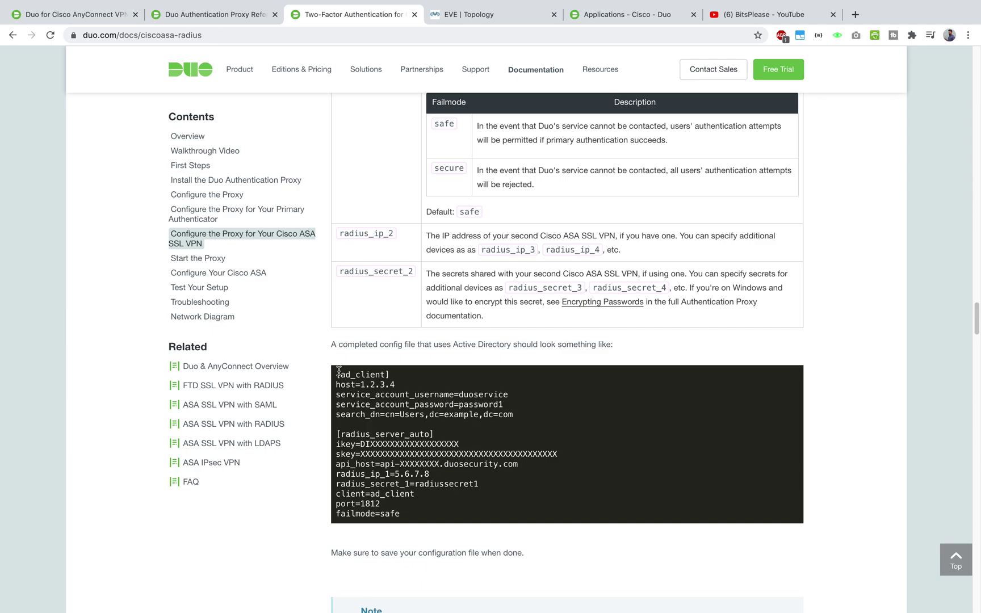
pyautogui.moveTo(336, 373); pyautogui.dragTo(415, 514)
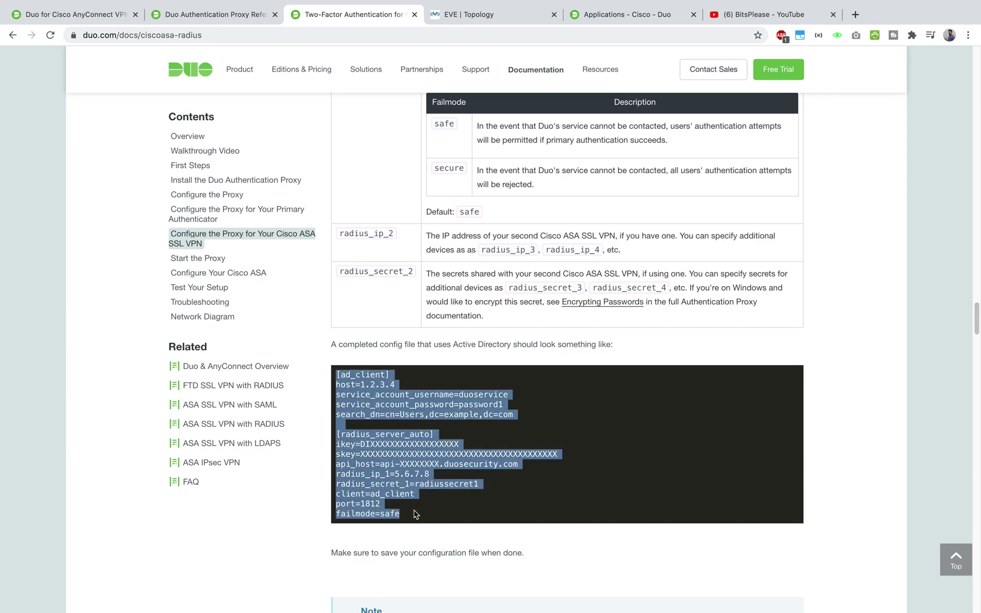
pyautogui.hotkey('ctrl', 'Up')
pyautogui.click(662, 49)
# - Delete the opening comment lines through the CLIENTS comment above [ad_client]
pyautogui.click(491, 383)
pyautogui.scroll(3, 386, 300)
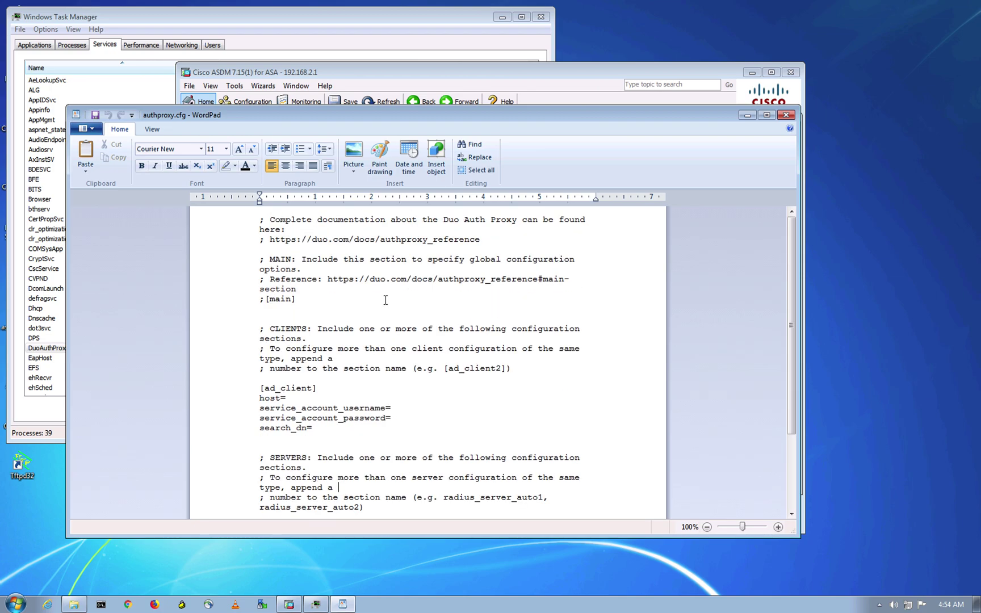
pyautogui.moveTo(260, 219); pyautogui.dragTo(525, 369)
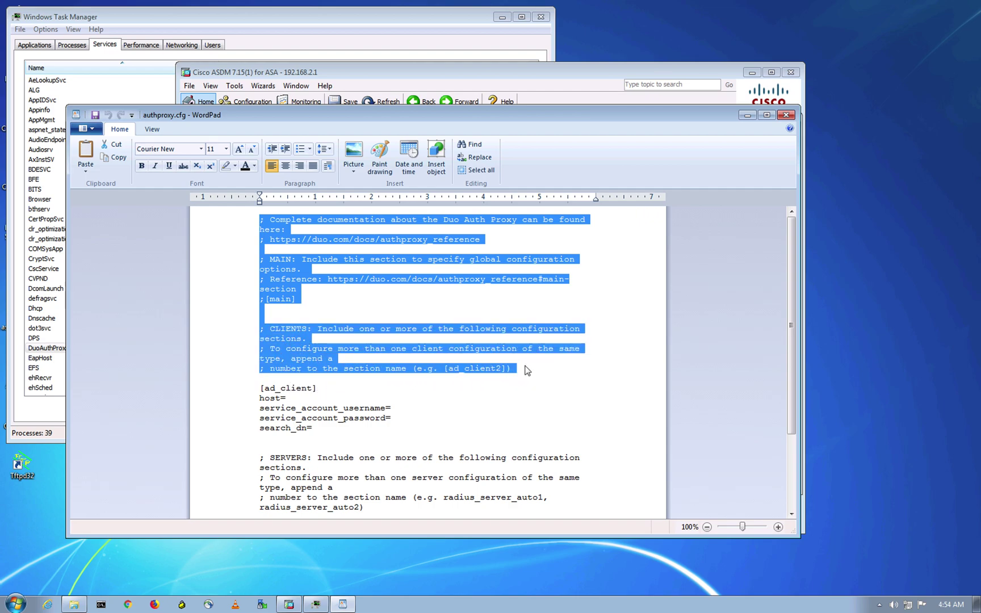
pyautogui.press('Delete')
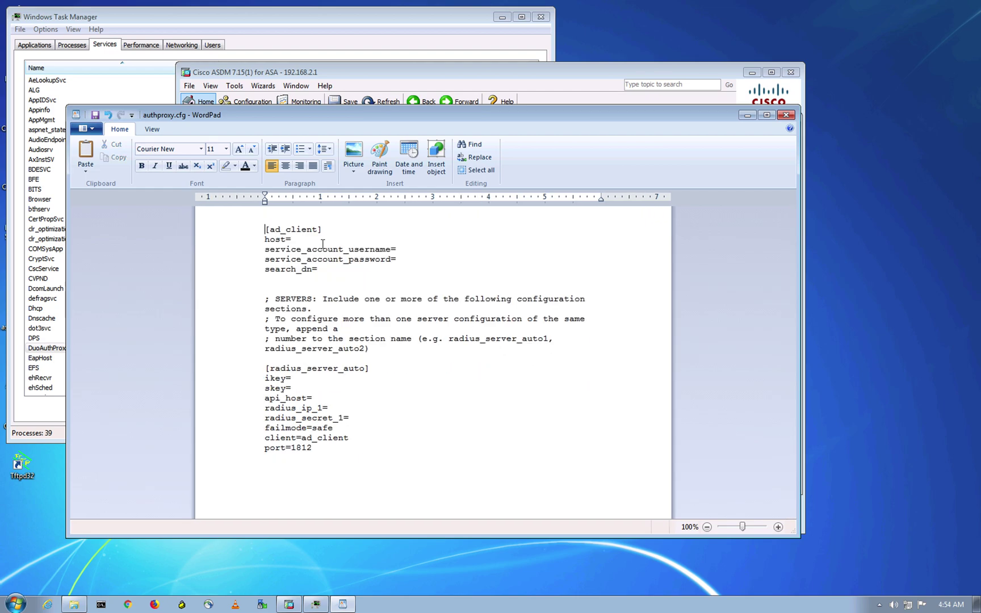
pyautogui.press('Right')
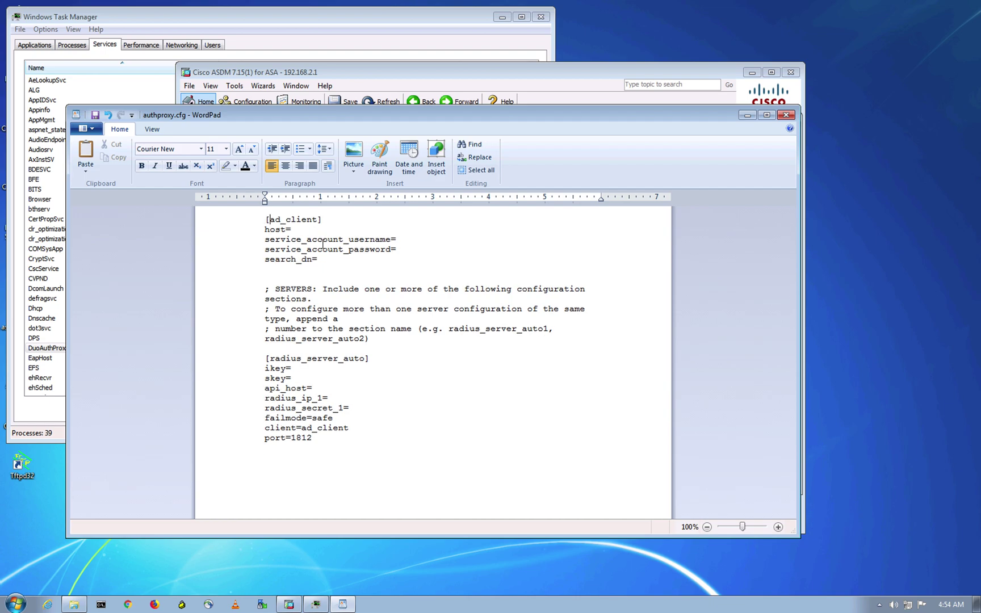
pyautogui.press('Left')
# - Remove the SERVERS comment block and set host=192.168.2.200 in the ad_client section
pyautogui.moveTo(266, 272); pyautogui.dragTo(392, 340)
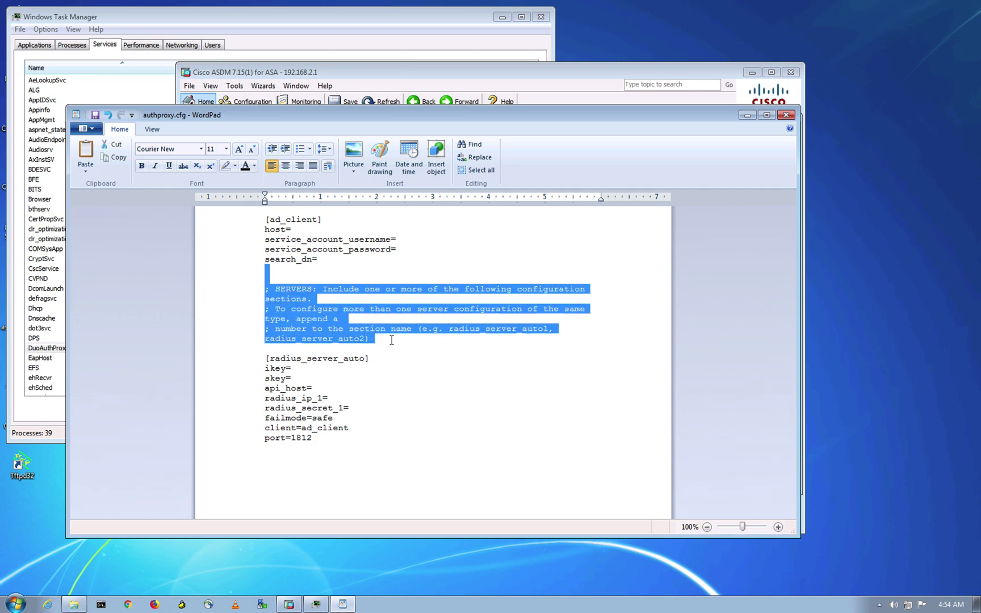
pyautogui.press('Delete')
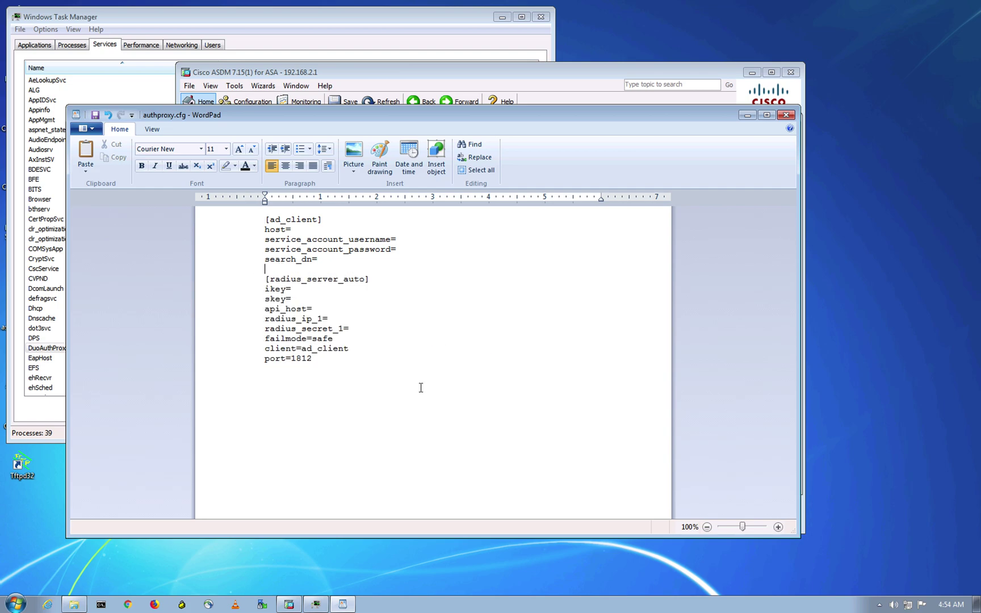
pyautogui.click(336, 227)
pyautogui.write('192.168.2.200')
# - Go to the AD server desktop, dismiss the Java update notice and reposition Server Manager
pyautogui.hotkey('ctrl', 'Up')
pyautogui.click(530, 57)
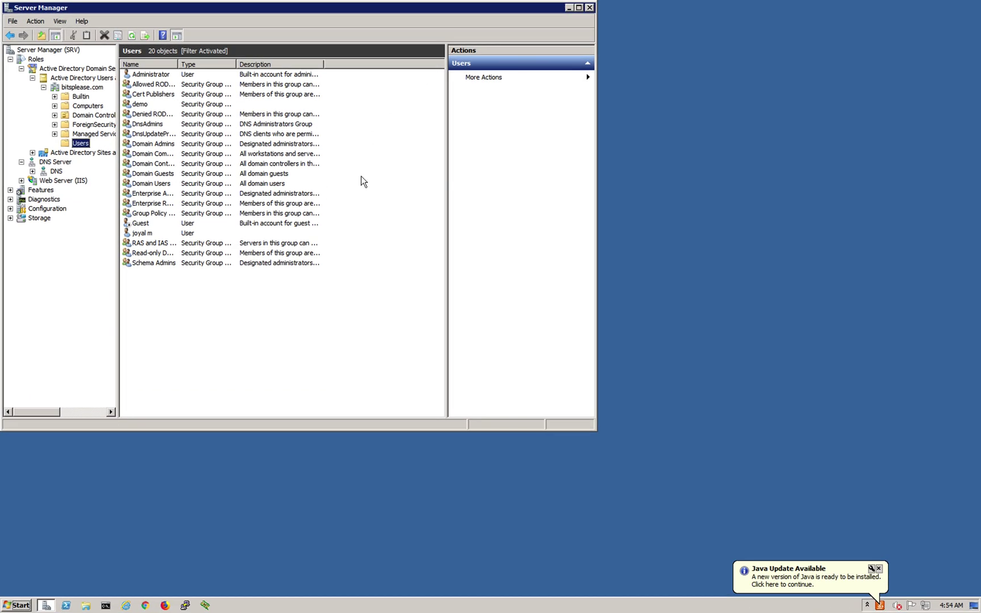
pyautogui.click(779, 563)
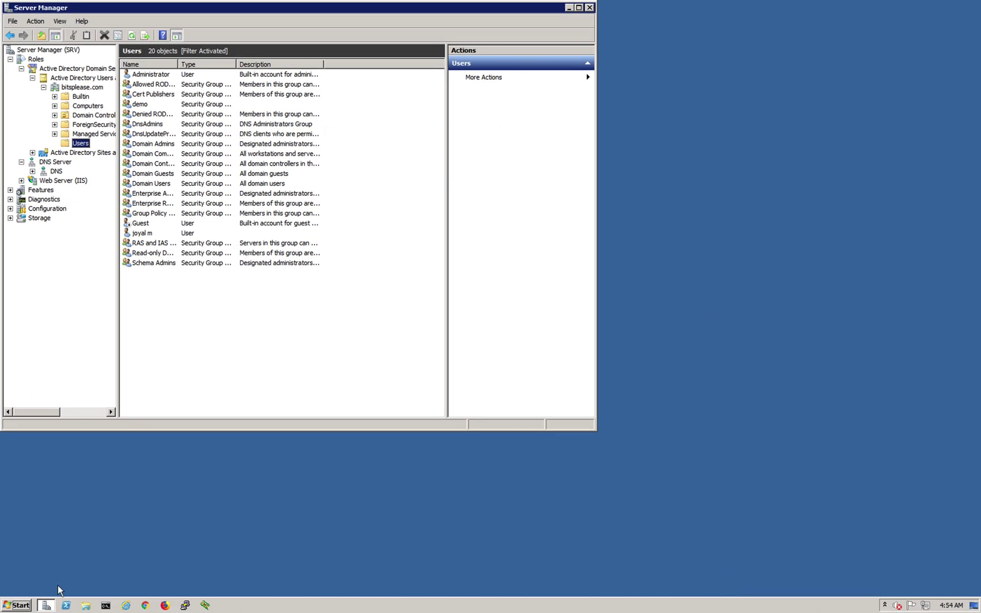
pyautogui.moveTo(344, 11); pyautogui.dragTo(395, 31)
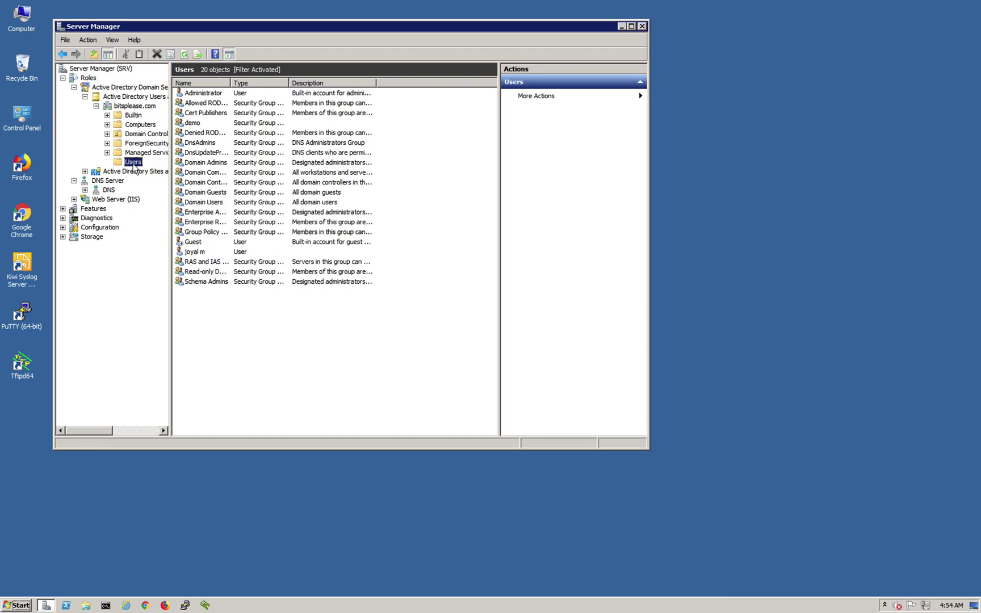
# - Inspect the user account and demo group in the Users container, then head to the documentation desktop
pyautogui.click(202, 255)
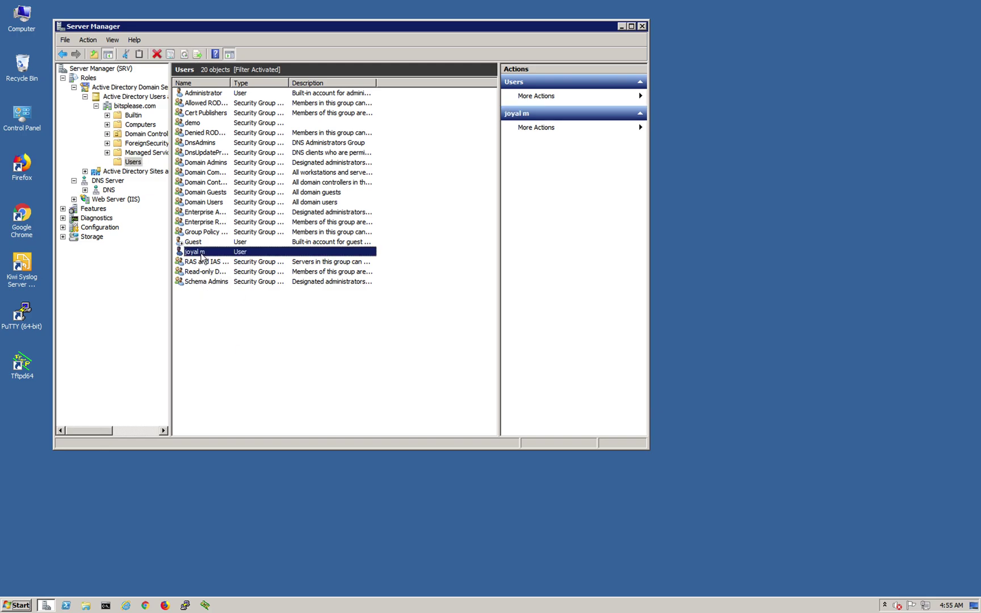
pyautogui.click(196, 123)
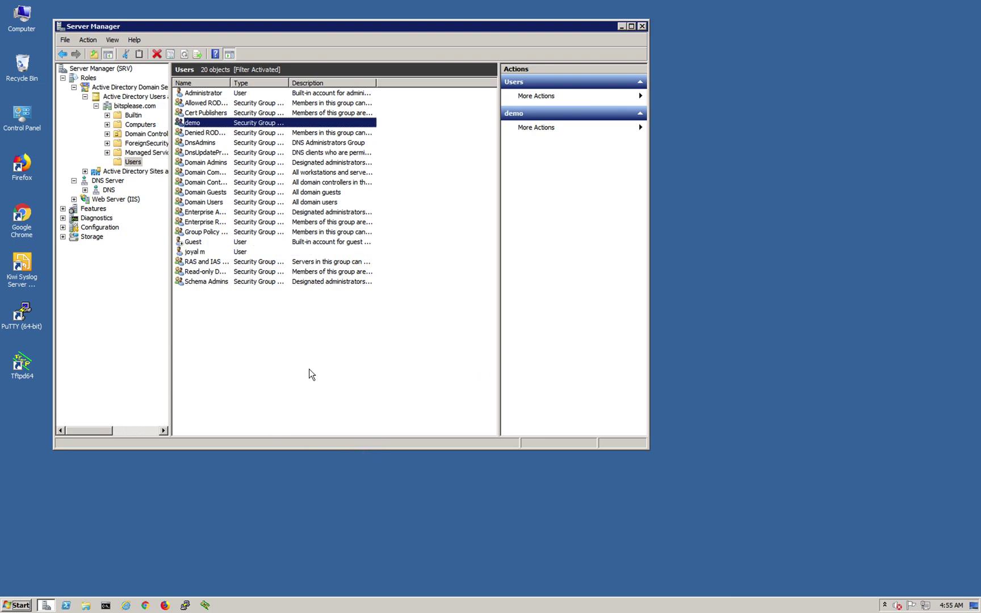
pyautogui.click(220, 253)
pyautogui.click(232, 124)
pyautogui.hotkey('ctrl', 'Up')
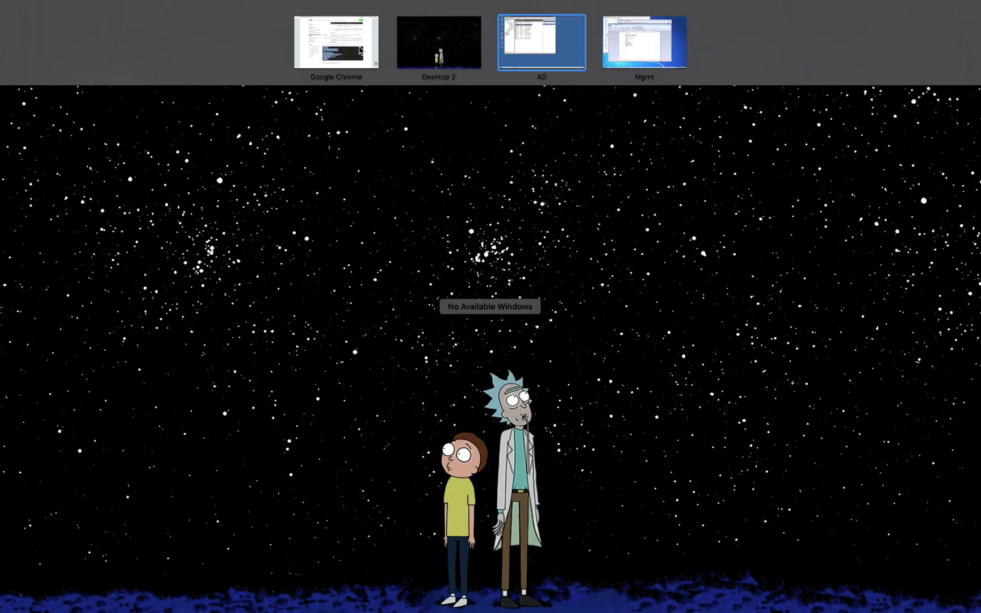
pyautogui.click(350, 44)
# - Set service_account_username=Administrator and enter the service account password in authproxy.cfg
pyautogui.hotkey('ctrl', 'Up')
pyautogui.click(643, 68)
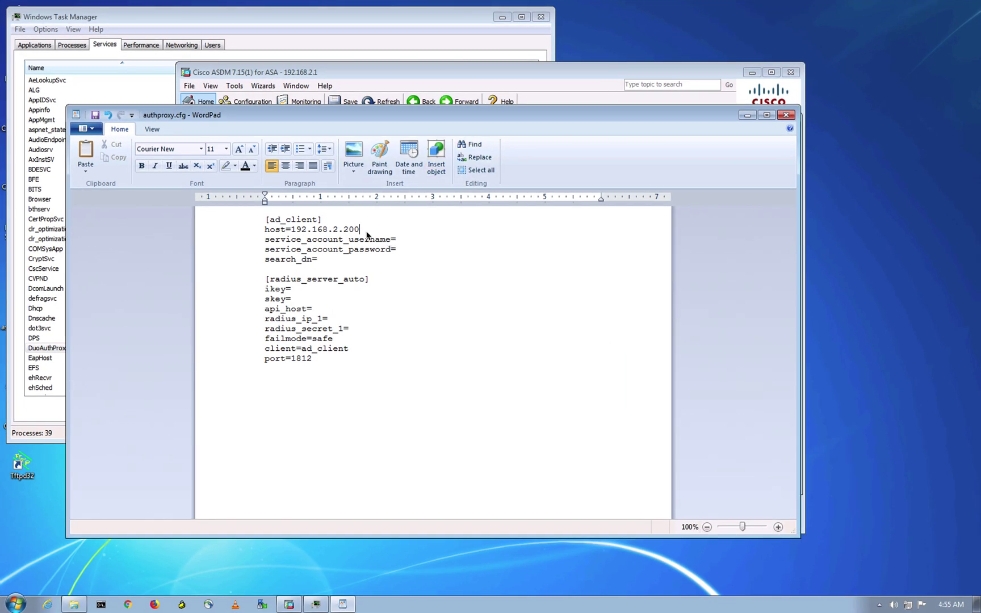
pyautogui.click(413, 239)
pyautogui.write('Adminis')
pyautogui.write('trator')
pyautogui.click(423, 250)
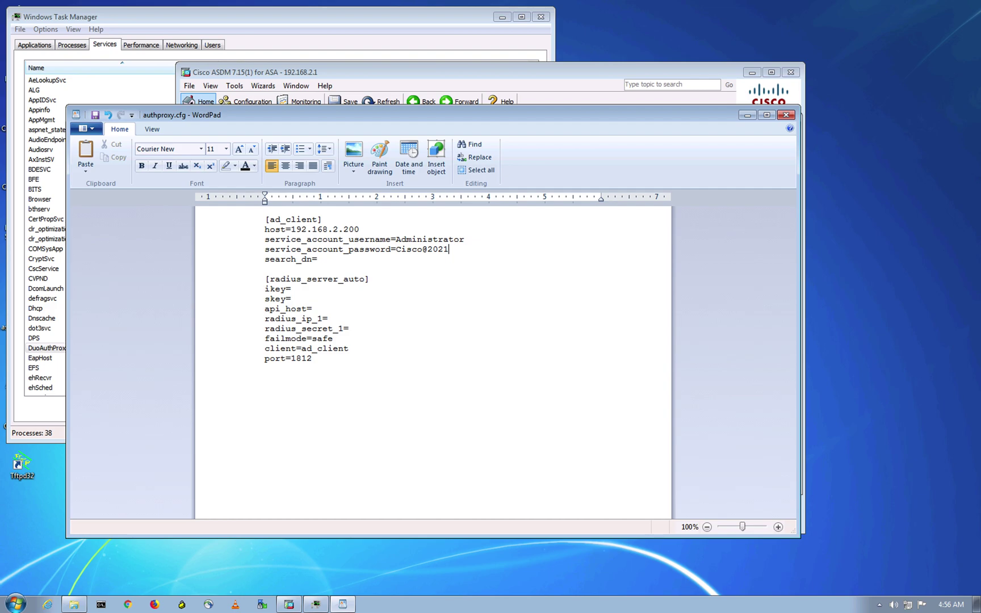
# - Set search_dn=DC=bitsplease,DC=com, removing the extra space after the comma
pyautogui.click(420, 257)
pyautogui.write('DC=bitsplease')
pyautogui.click(438, 363)
pyautogui.click(392, 259)
pyautogui.doubleClick(369, 260)
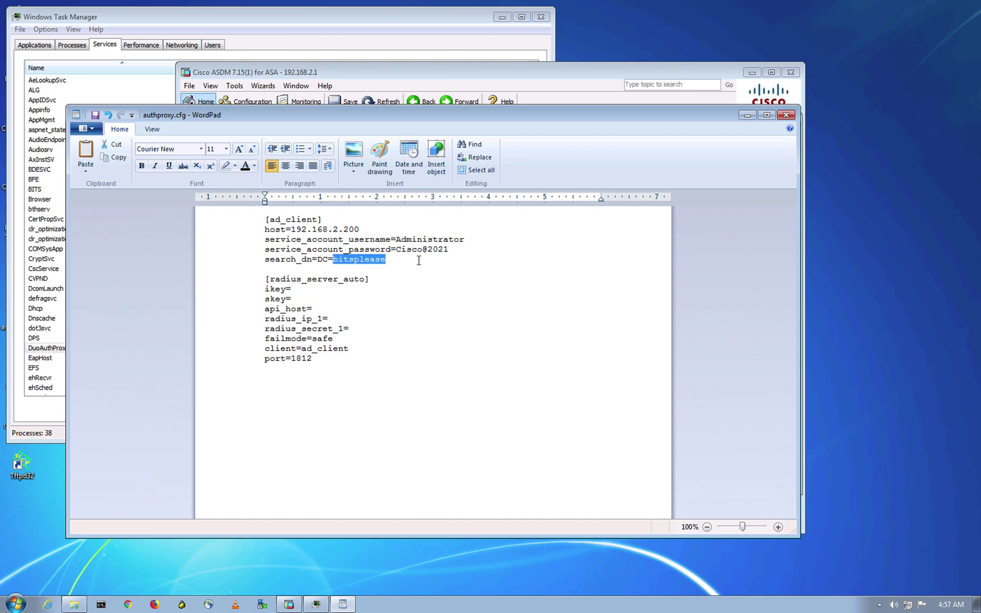
pyautogui.click(418, 261)
pyautogui.write(', D')
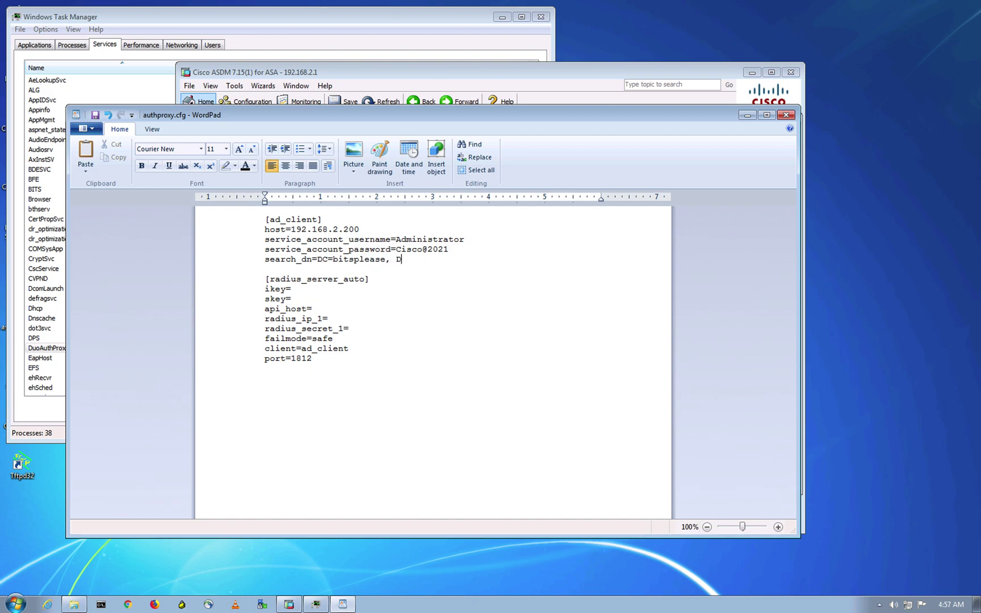
pyautogui.write('C=com')
pyautogui.click(396, 260)
pyautogui.press('BackSpace')
pyautogui.click(438, 258)
pyautogui.click(326, 298)
pyautogui.click(319, 288)
# - In Duo Admin, filter Protect an Application by 'asa' and locate the Cisco RADIUS VPN entry
pyautogui.hotkey('ctrl', 'Up')
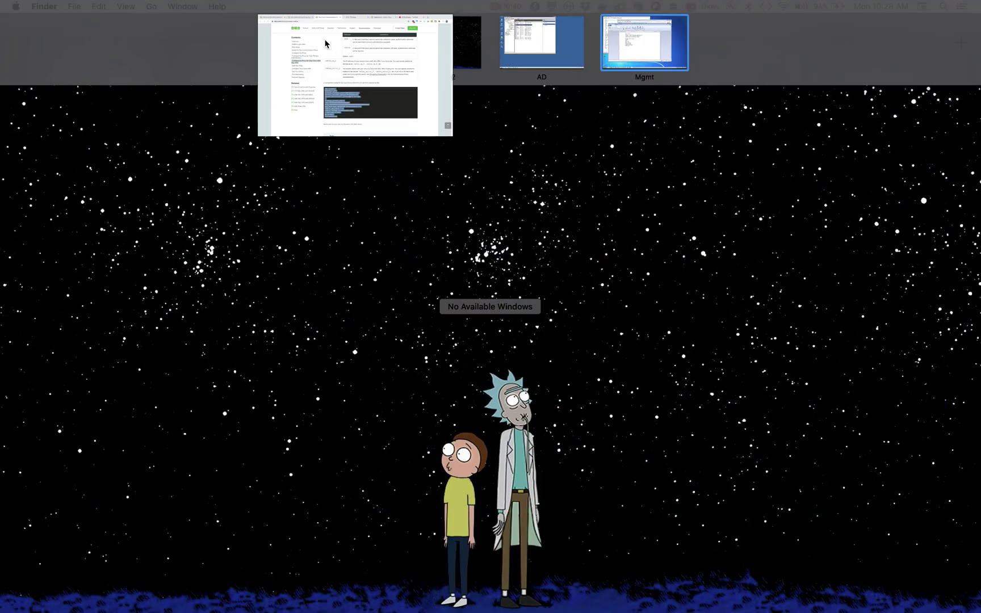
pyautogui.click(328, 46)
pyautogui.click(620, 21)
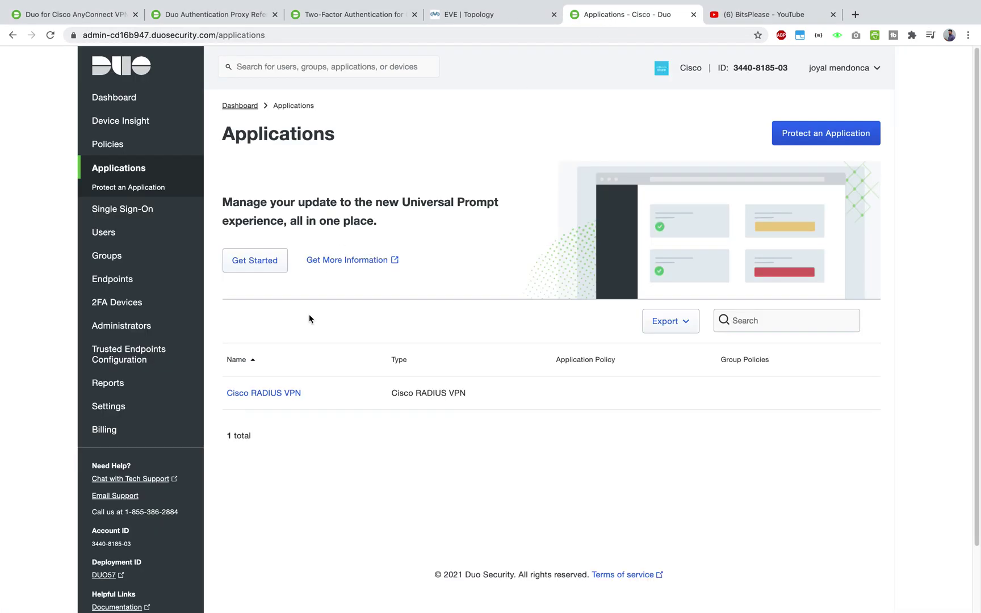
pyautogui.click(130, 173)
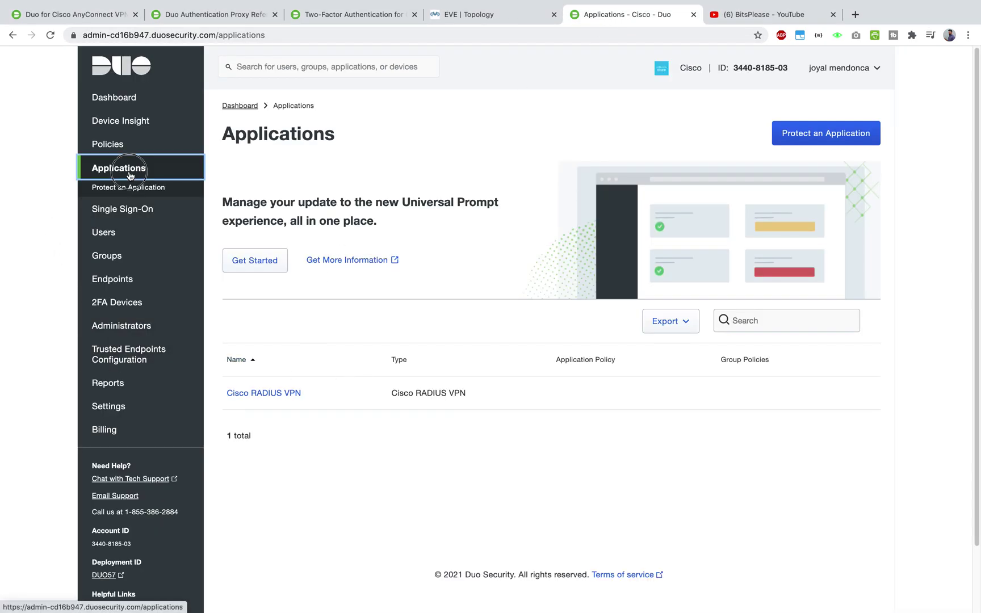
pyautogui.click(827, 135)
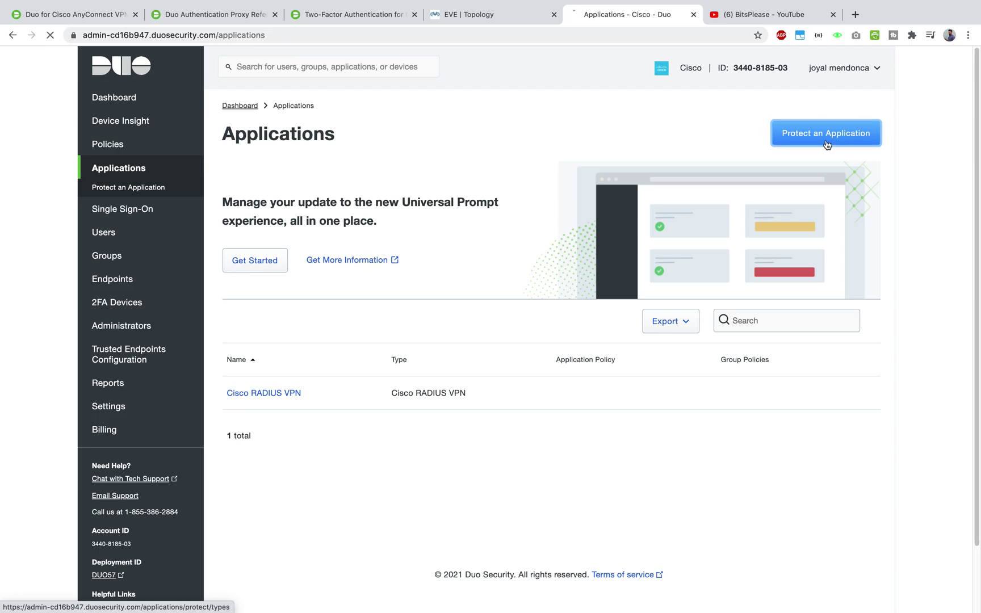
pyautogui.write('asa')
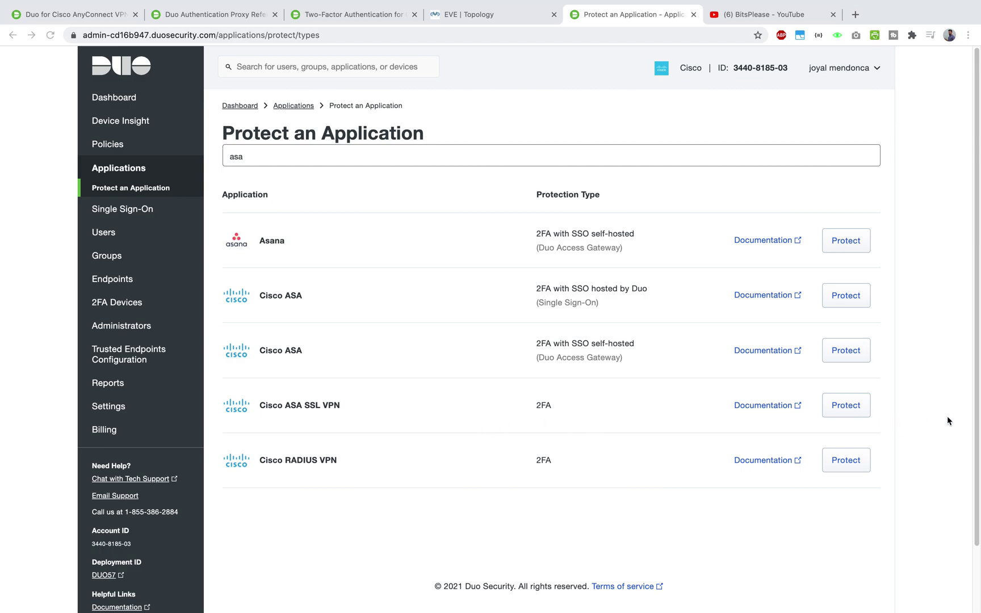
pyautogui.click(918, 413)
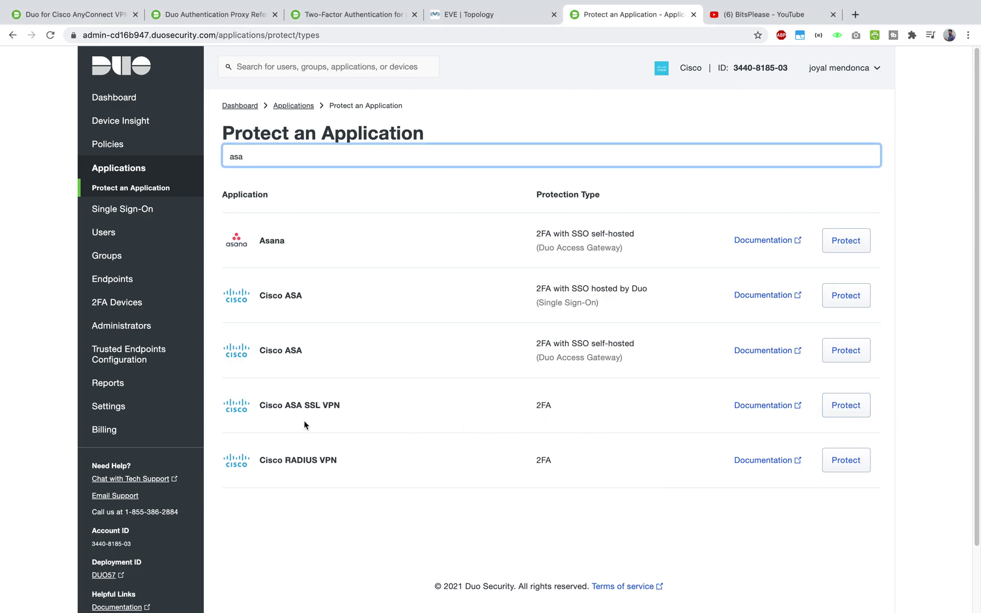
pyautogui.moveTo(352, 463); pyautogui.dragTo(270, 455)
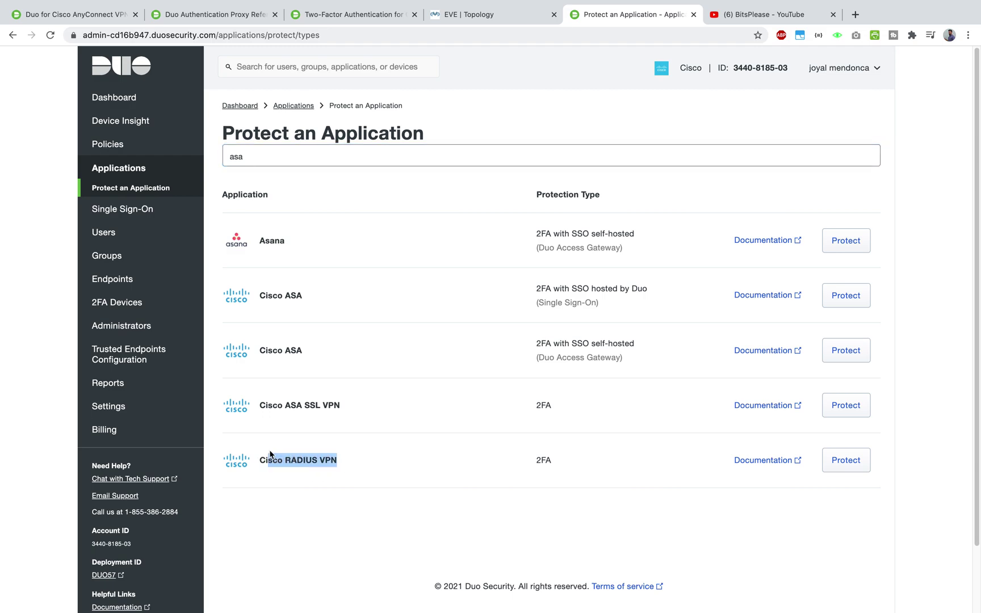
pyautogui.click(291, 510)
pyautogui.moveTo(289, 482); pyautogui.dragTo(386, 464)
pyautogui.click(373, 475)
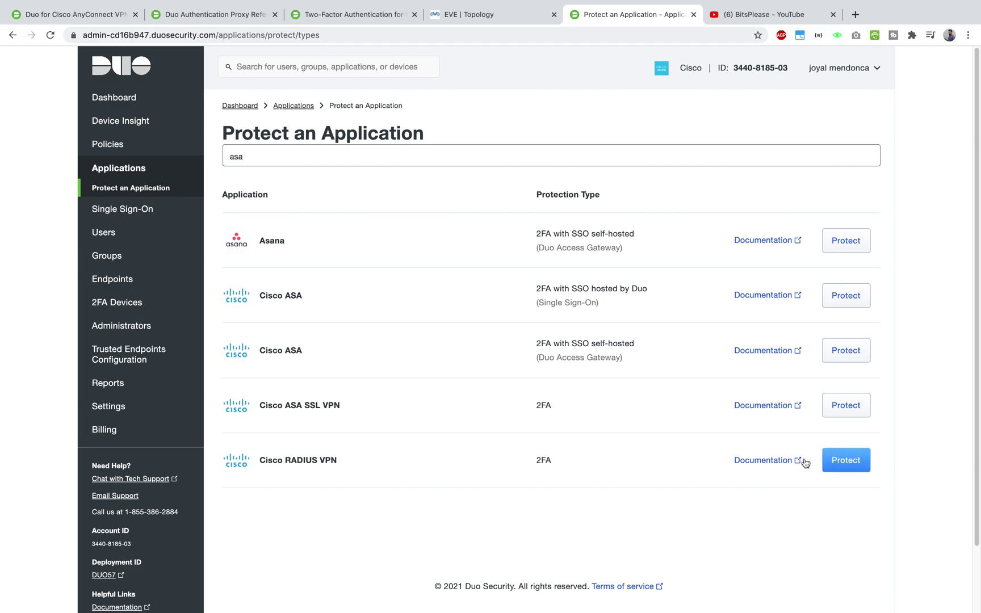
# - Return to the Applications list and open the Cisco RADIUS VPN application details
pyautogui.click(133, 173)
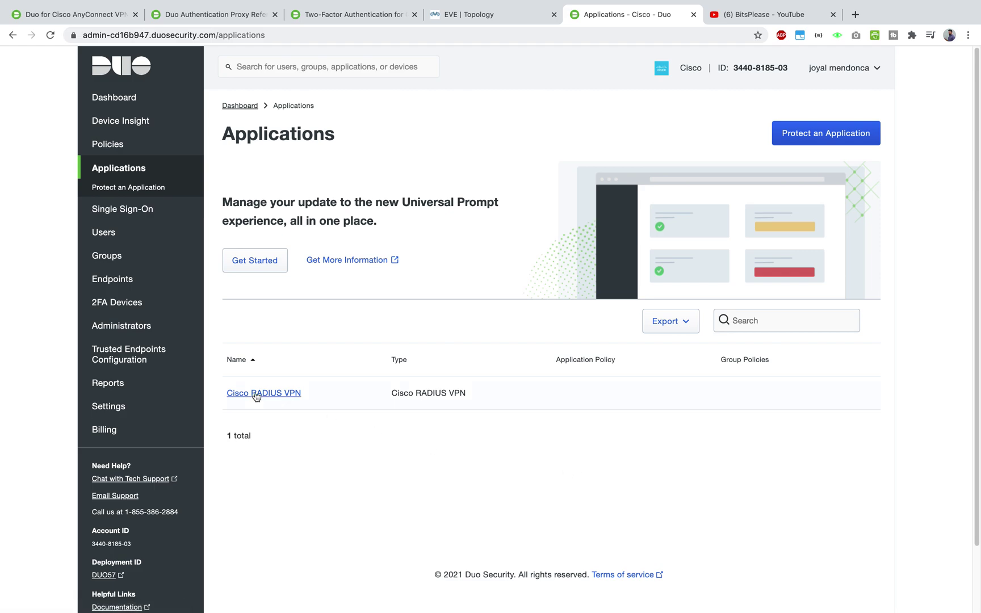
pyautogui.doubleClick(308, 135)
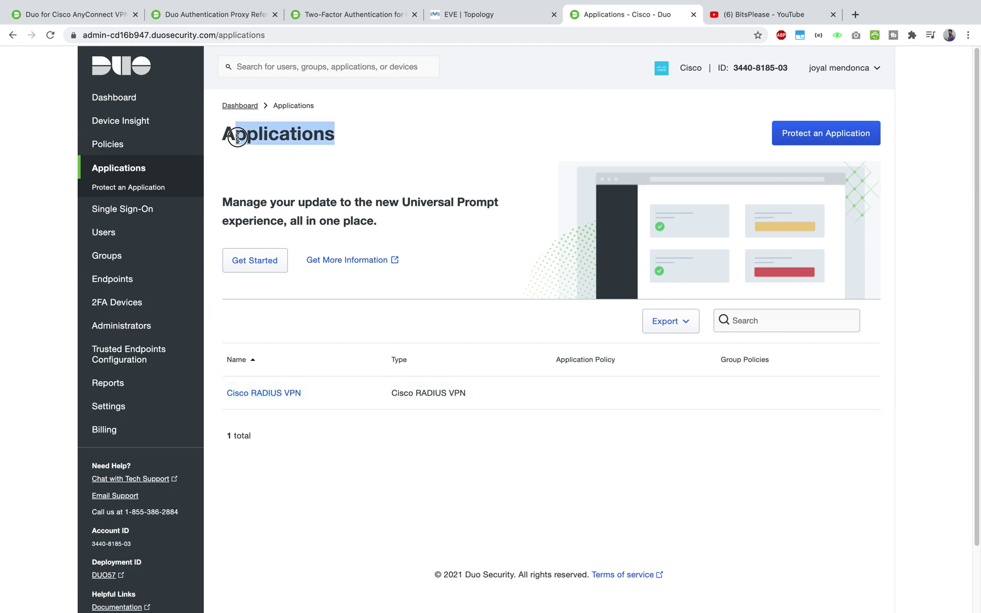
pyautogui.click(346, 403)
pyautogui.click(281, 397)
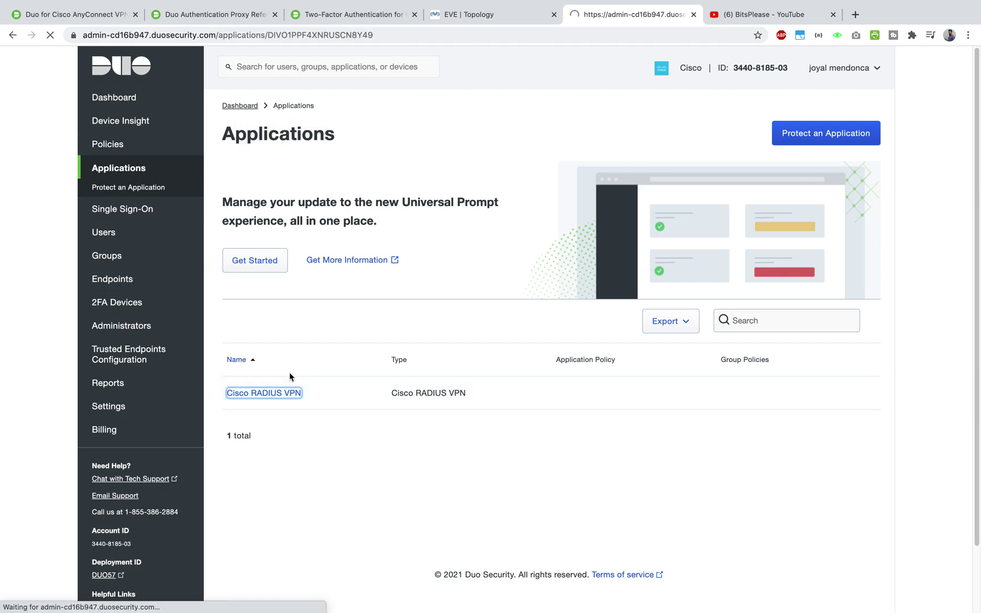
pyautogui.scroll(-10, 301, 370)
pyautogui.scroll(10, 308, 370)
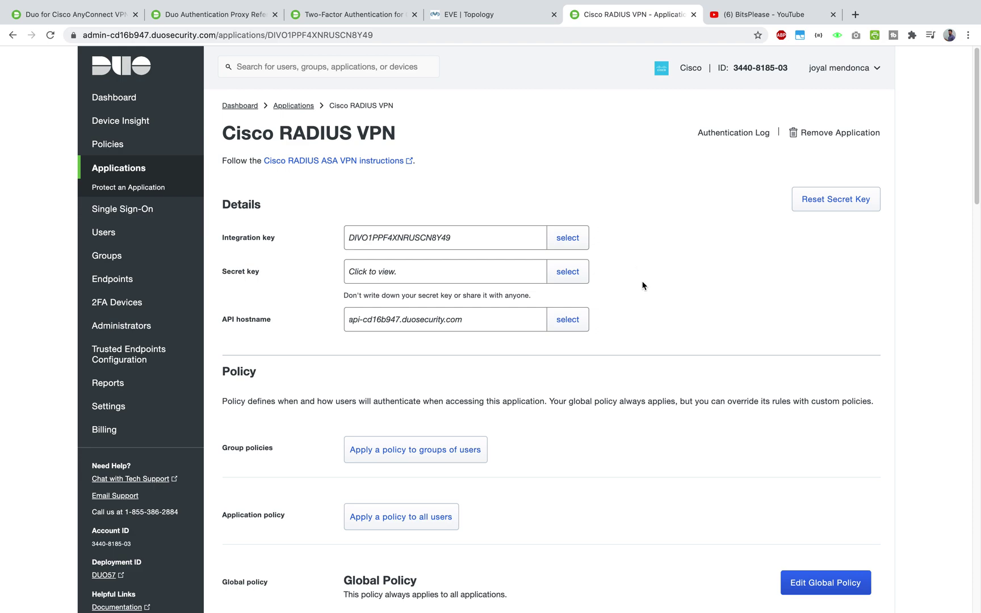
# - Copy the Duo integration key and paste it after ikey= in authproxy.cfg
pyautogui.click(568, 237)
pyautogui.rightClick(447, 243)
pyautogui.click(447, 258)
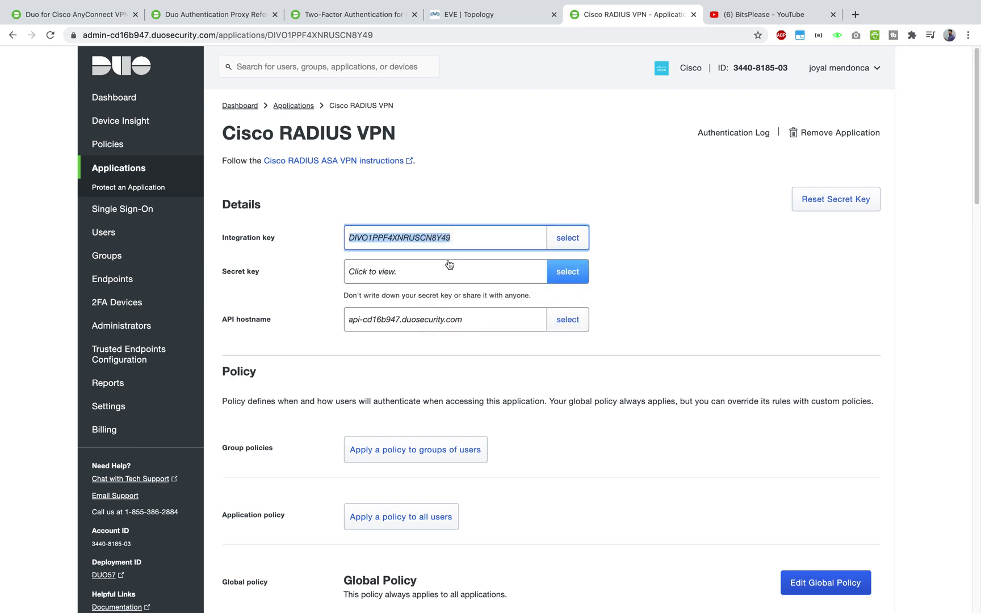
pyautogui.hotkey('ctrl', 'Up')
pyautogui.click(653, 54)
pyautogui.click(310, 291)
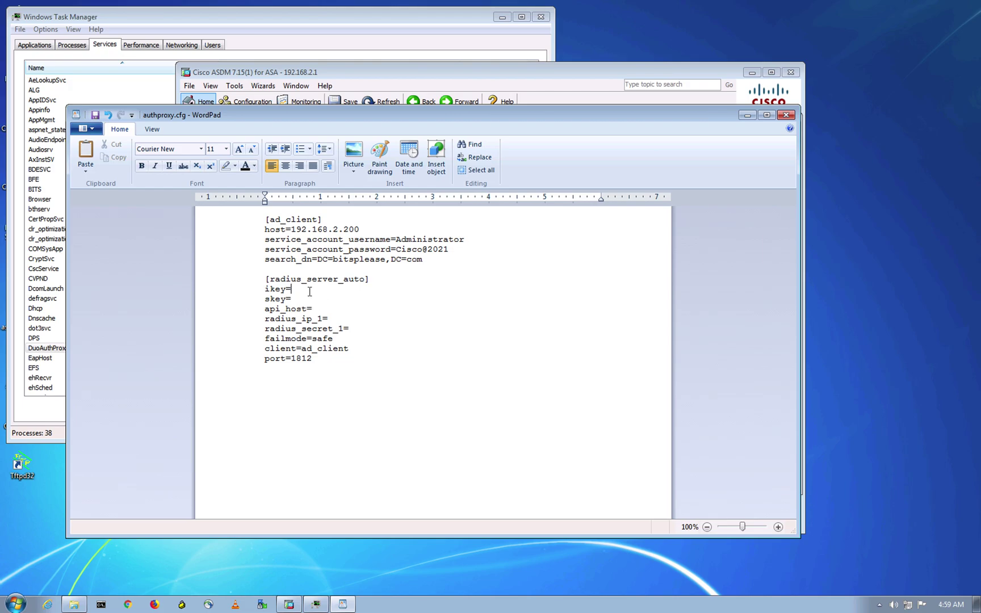
pyautogui.hotkey('ctrl', 'v')
# - Copy the Duo secret key and paste it after skey= in authproxy.cfg
pyautogui.hotkey('ctrl', 'Up')
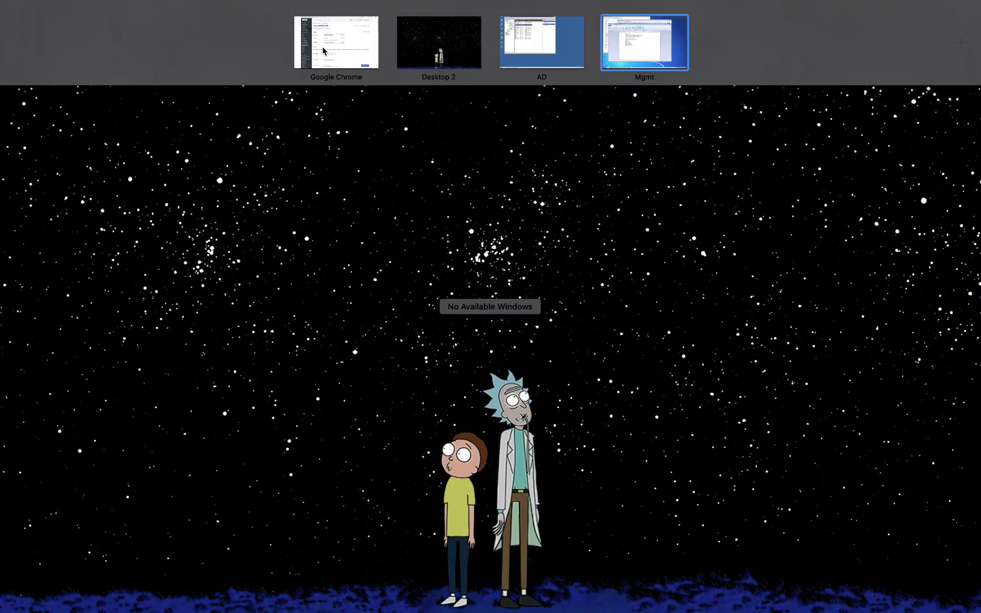
pyautogui.click(327, 50)
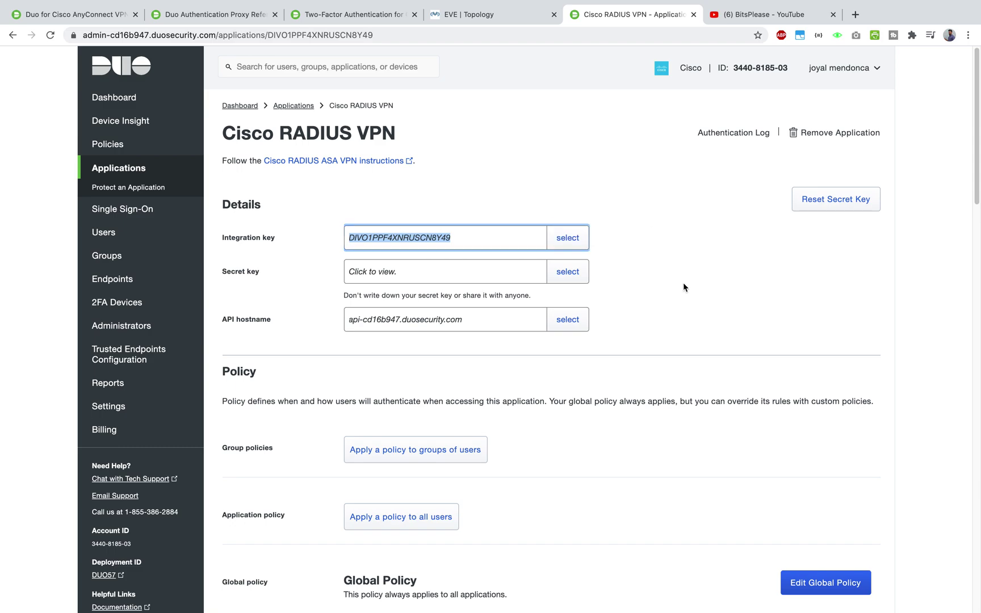
pyautogui.click(568, 272)
pyautogui.rightClick(409, 265)
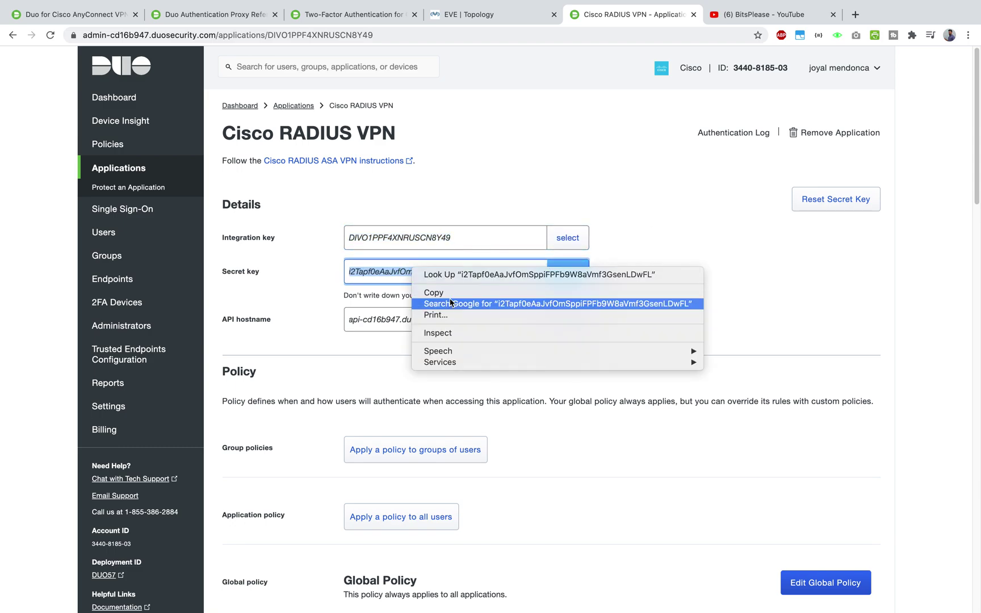
pyautogui.click(451, 293)
pyautogui.hotkey('ctrl', 'Up')
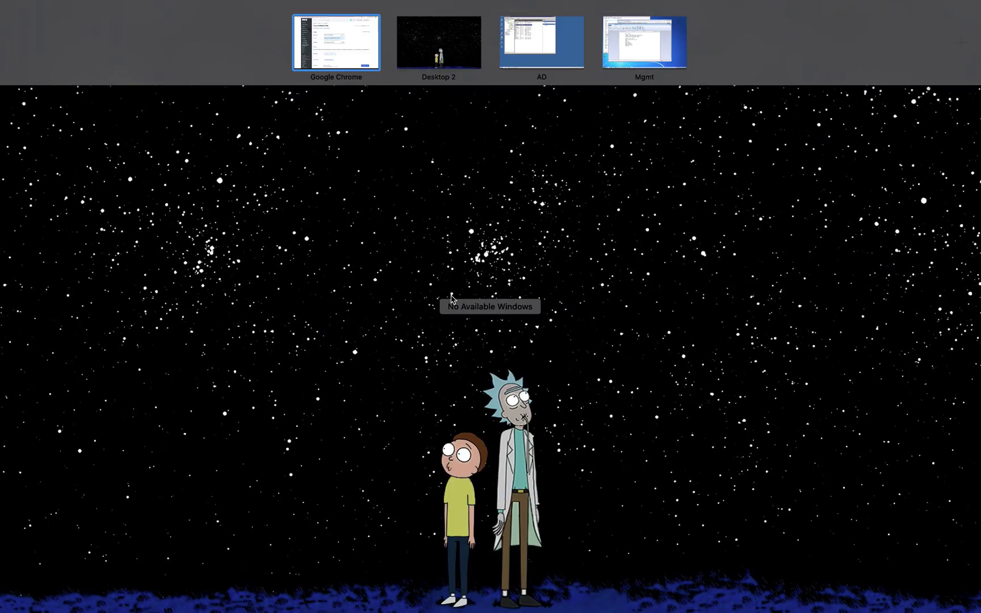
pyautogui.click(653, 54)
pyautogui.click(307, 300)
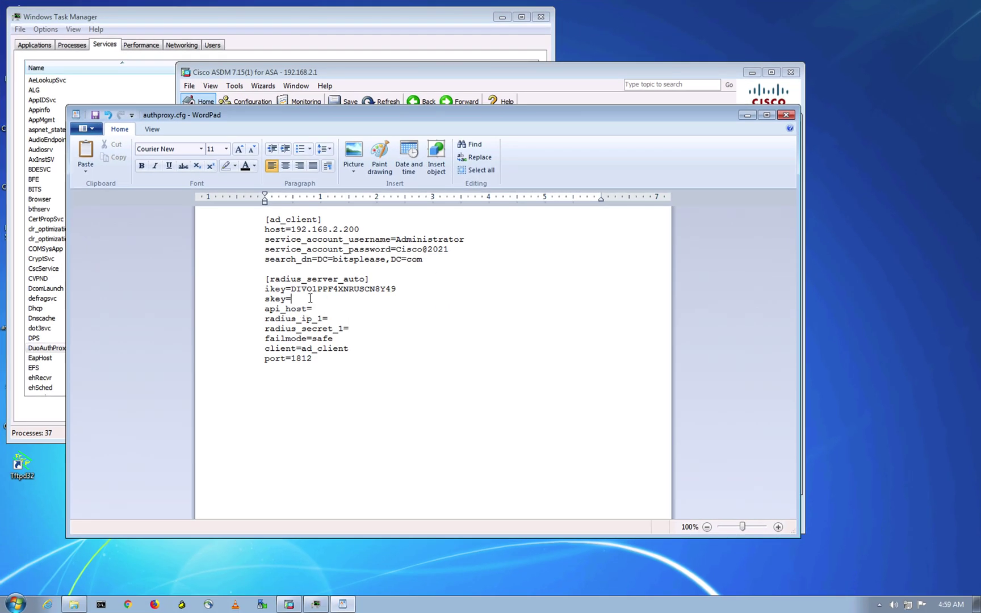
pyautogui.hotkey('ctrl', 'v')
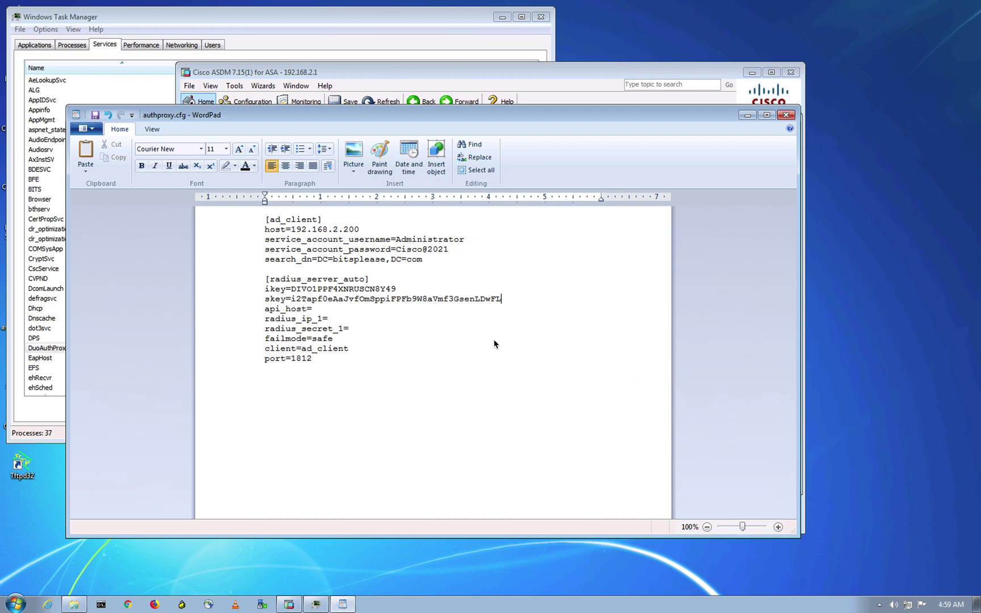
# - Copy the Duo API hostname and paste it after api_host= in authproxy.cfg
pyautogui.hotkey('ctrl', 'Up')
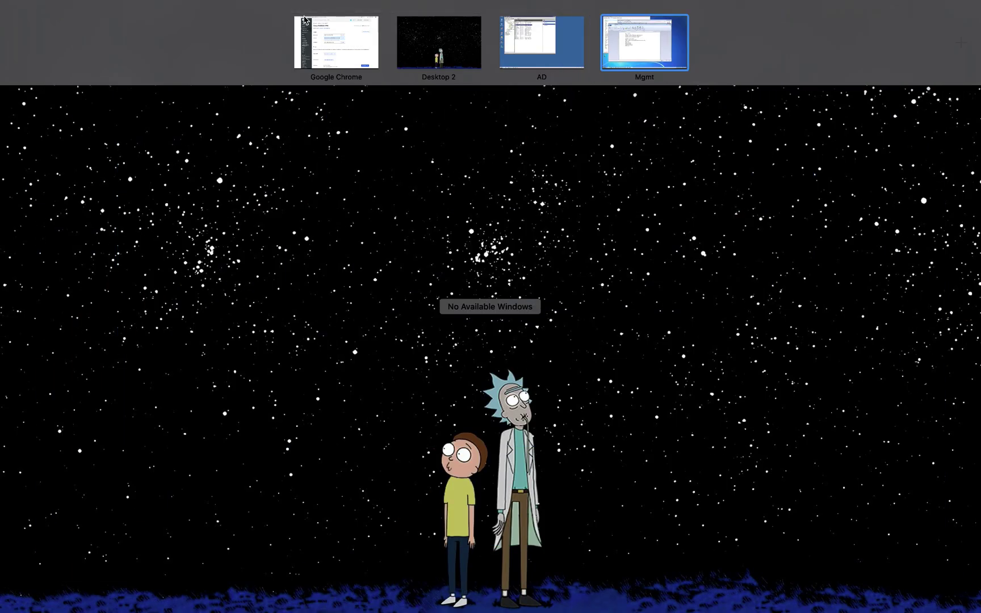
pyautogui.click(323, 49)
pyautogui.click(577, 327)
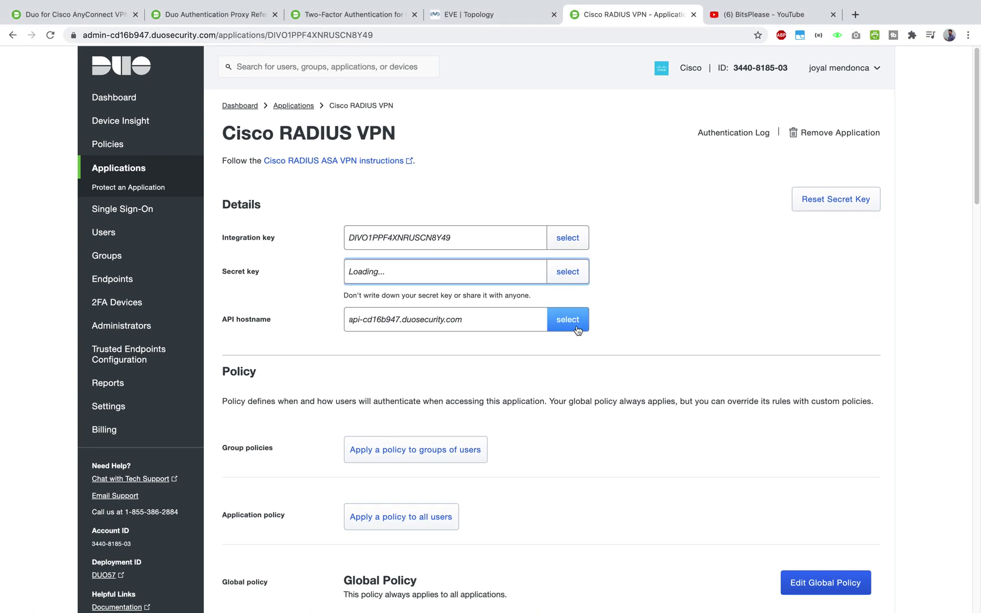
pyautogui.rightClick(449, 322)
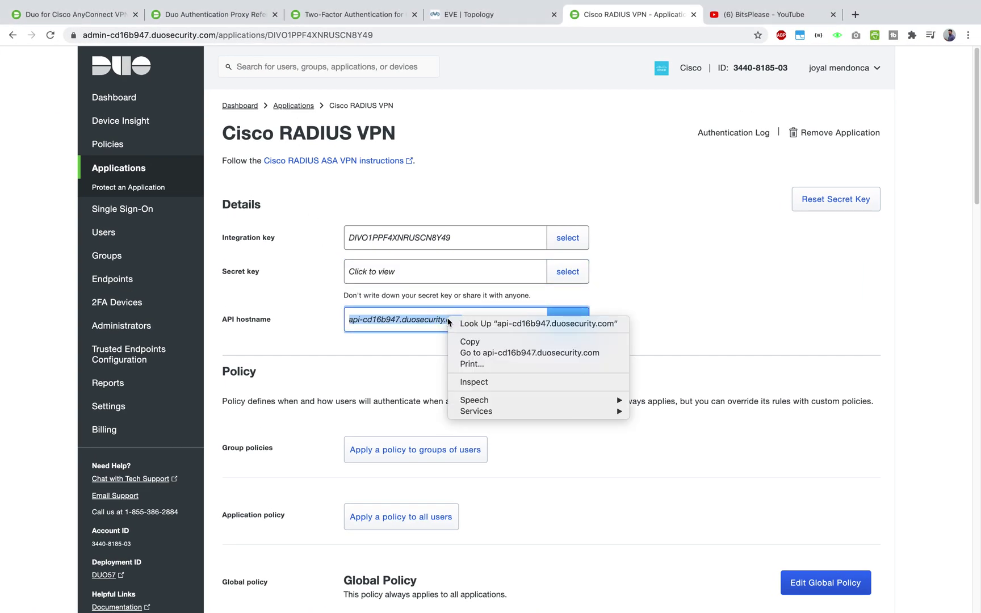
pyautogui.click(470, 342)
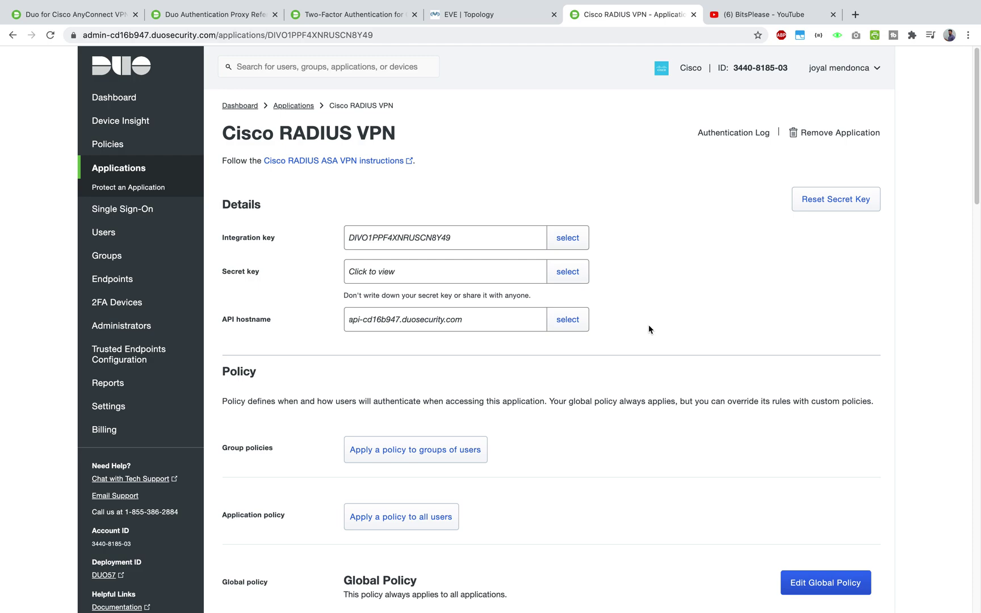
pyautogui.hotkey('ctrl', 'Up')
pyautogui.click(651, 48)
pyautogui.click(331, 306)
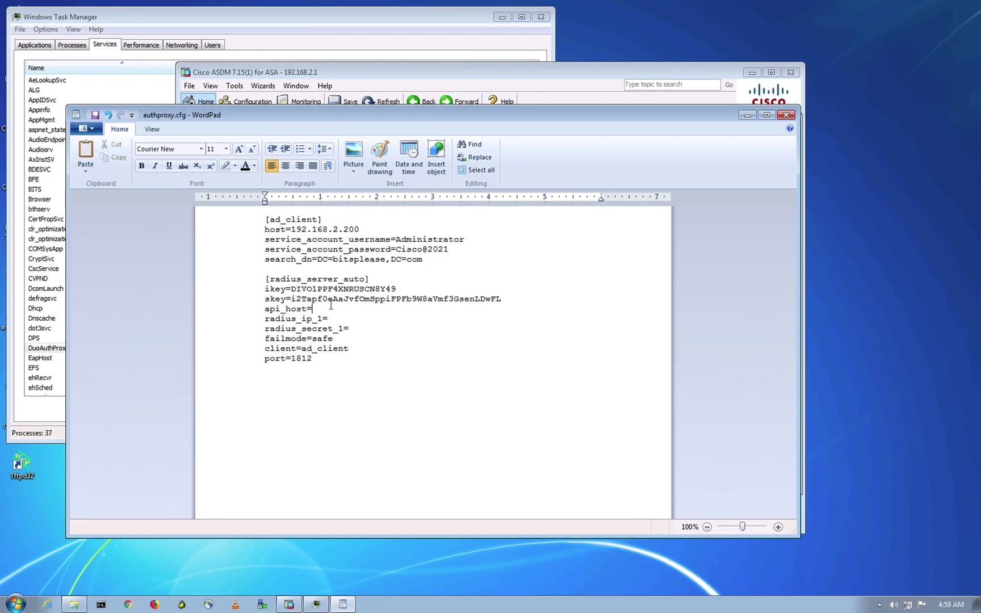
pyautogui.hotkey('ctrl', 'v')
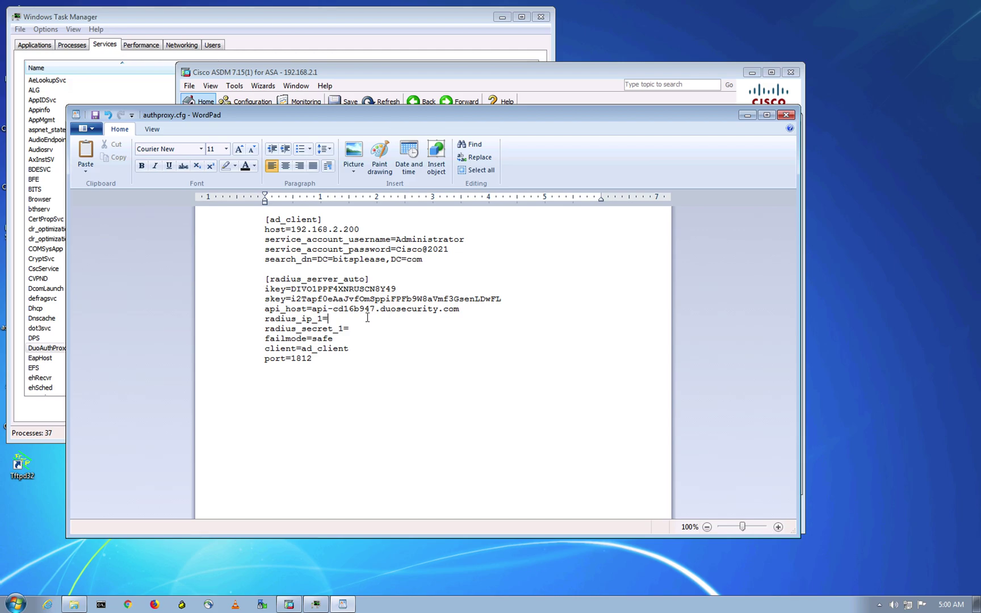
# - Look up the radius_ip_1 description in the Duo Cisco ASA RADIUS guide
pyautogui.hotkey('ctrl', 'Up')
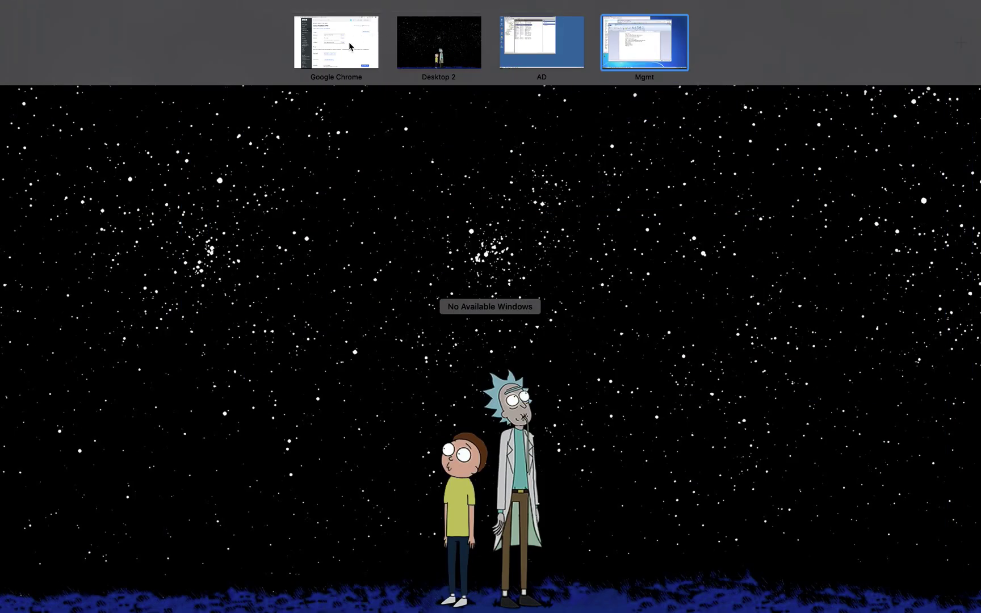
pyautogui.click(355, 43)
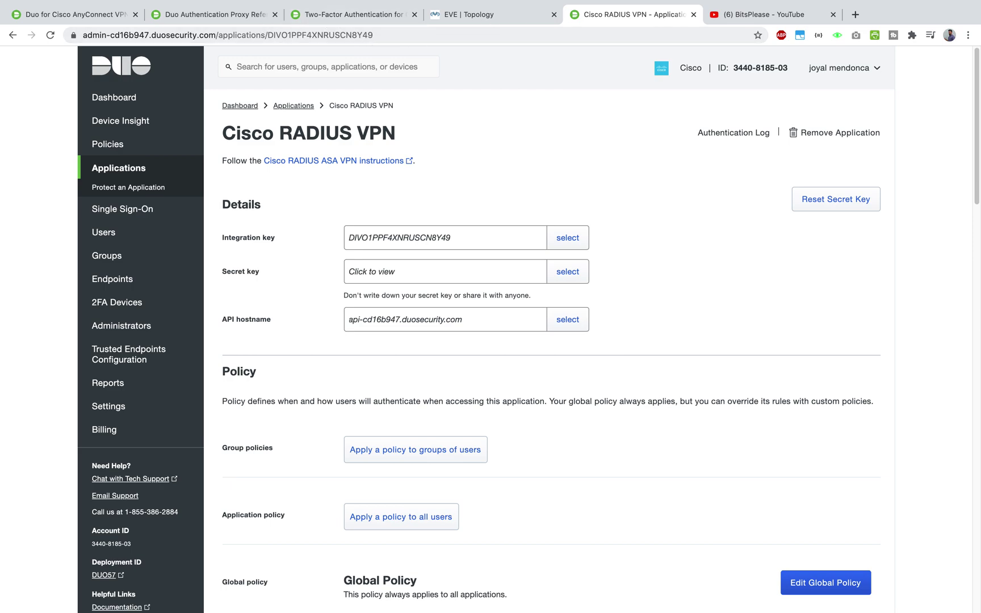
pyautogui.press('super+Tab')
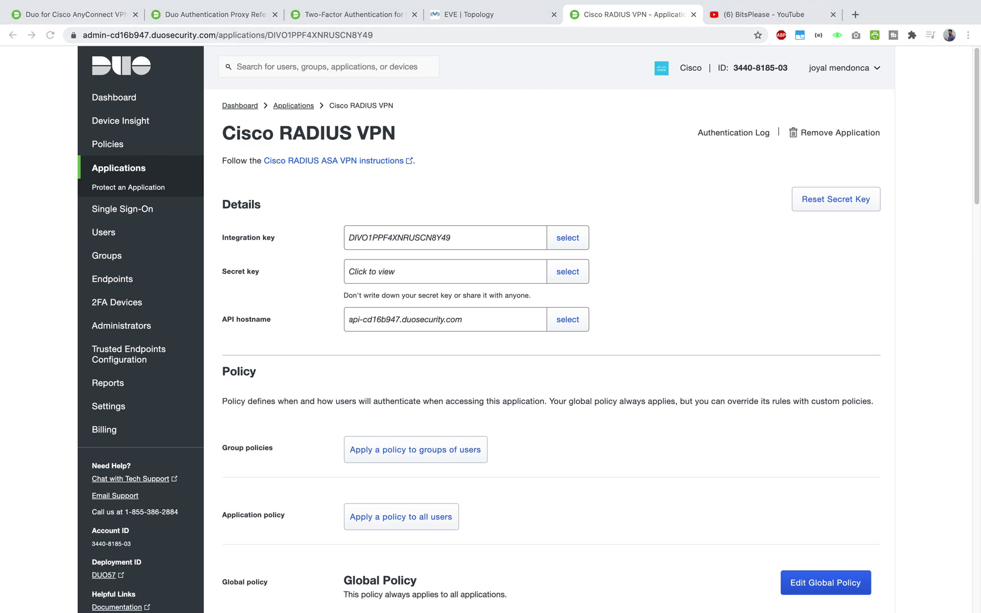
pyautogui.press('super+3')
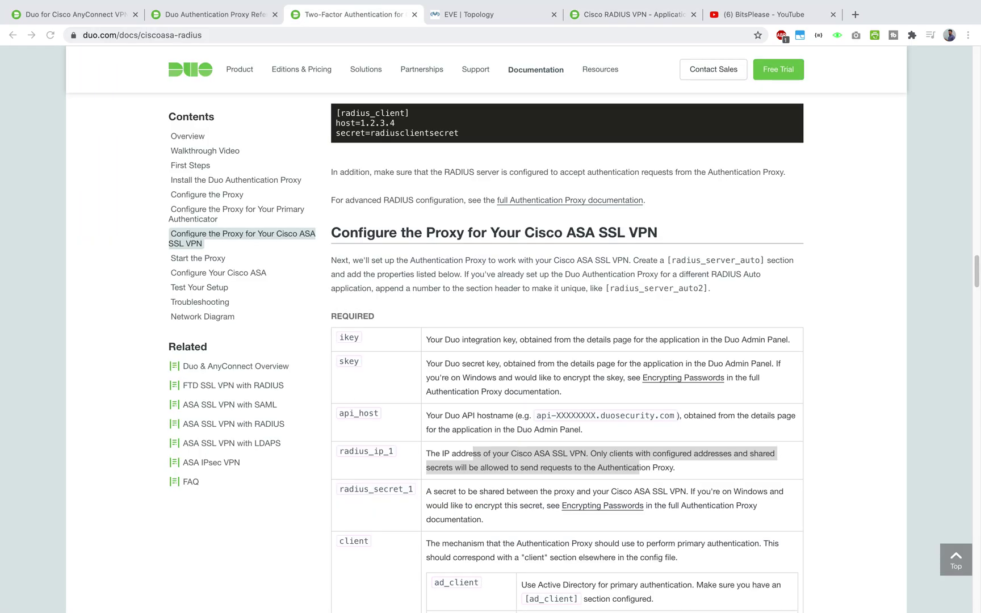
pyautogui.press('super+Tab')
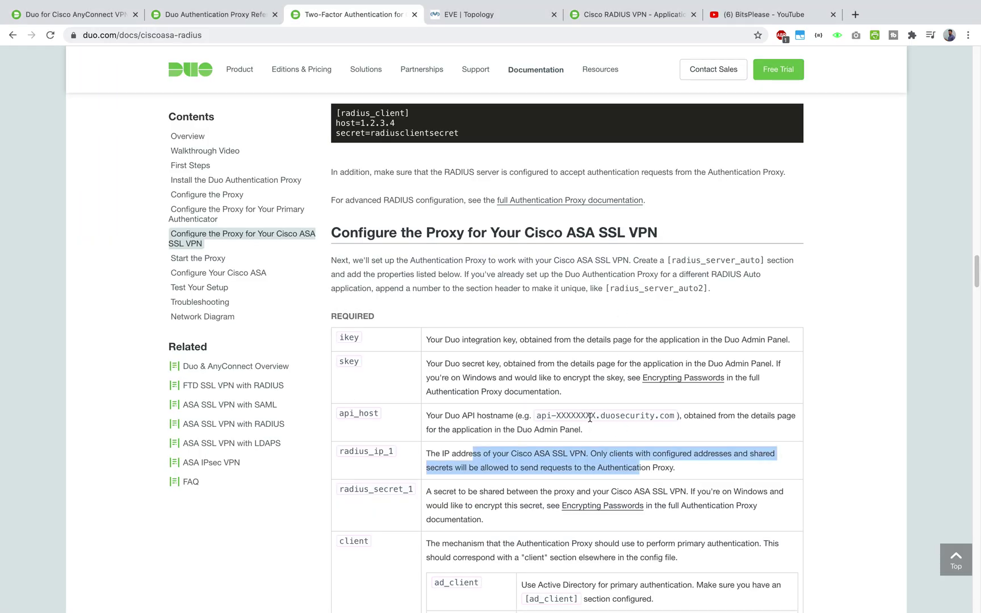
pyautogui.scroll(-1, 591, 418)
pyautogui.press('super+Tab')
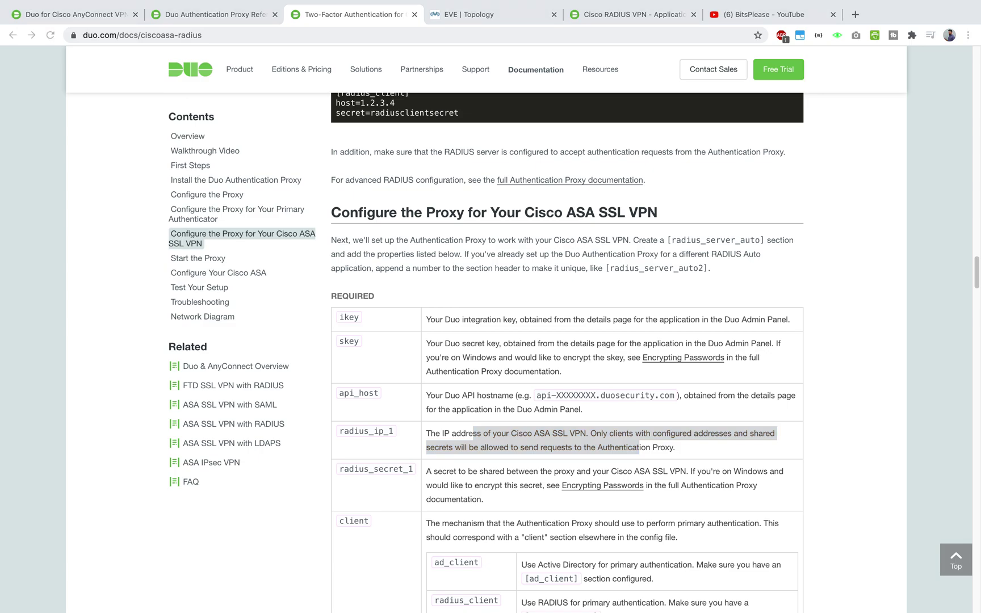
pyautogui.scroll(-1, 438, 454)
pyautogui.click(438, 454)
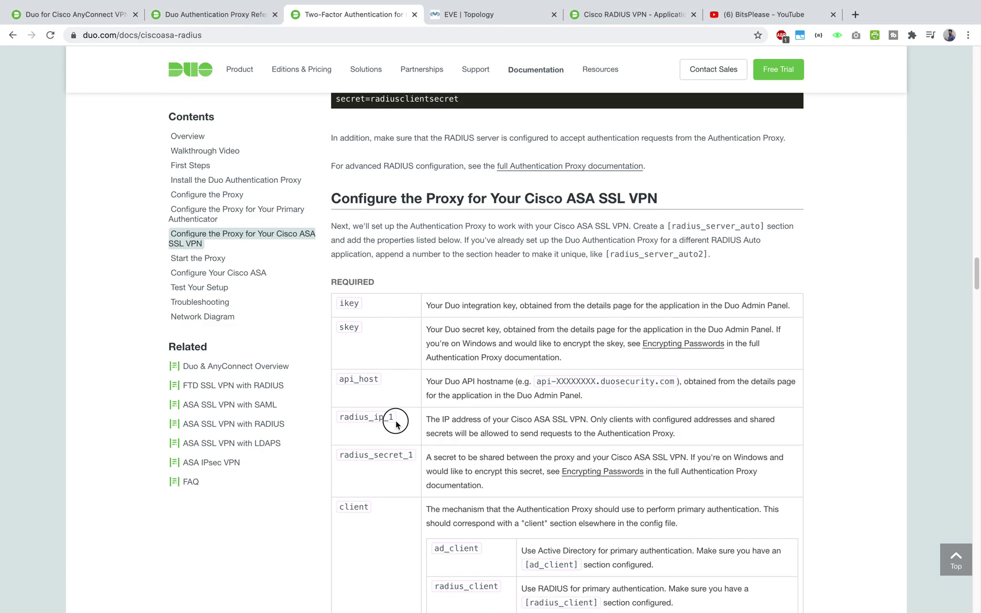
pyautogui.moveTo(397, 421); pyautogui.dragTo(342, 418)
pyautogui.moveTo(427, 421); pyautogui.dragTo(691, 437)
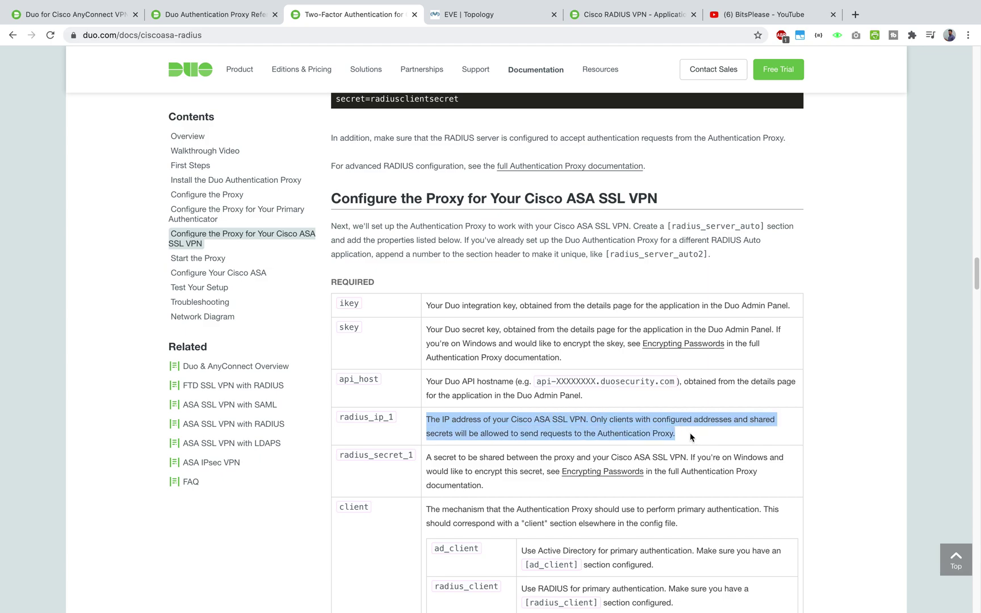
# - Enter radius_ip_1 192.168.2.1 and the shared RADIUS secret, then save and close authproxy.cfg
pyautogui.hotkey('ctrl', 'Up')
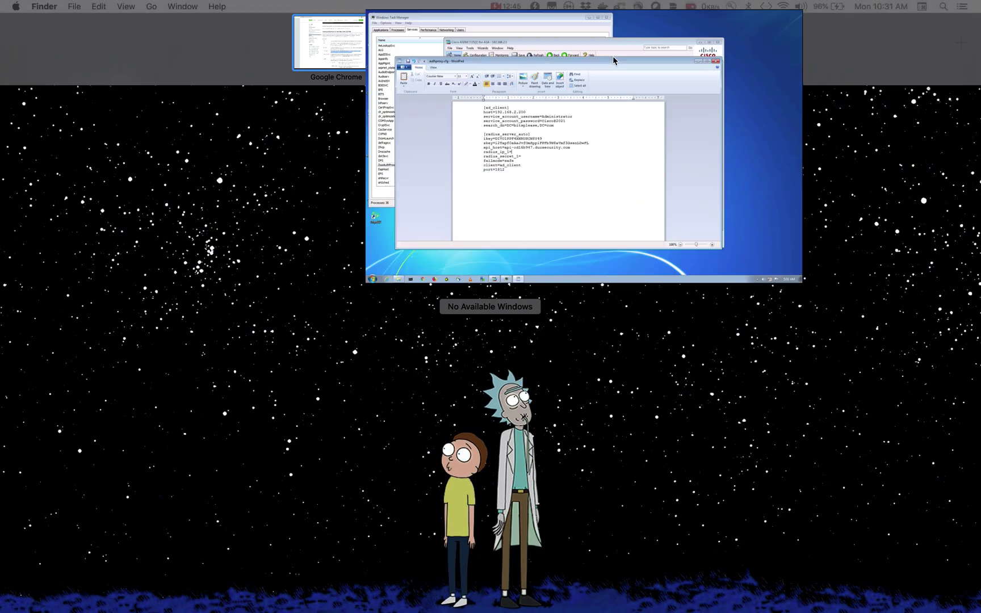
pyautogui.click(613, 61)
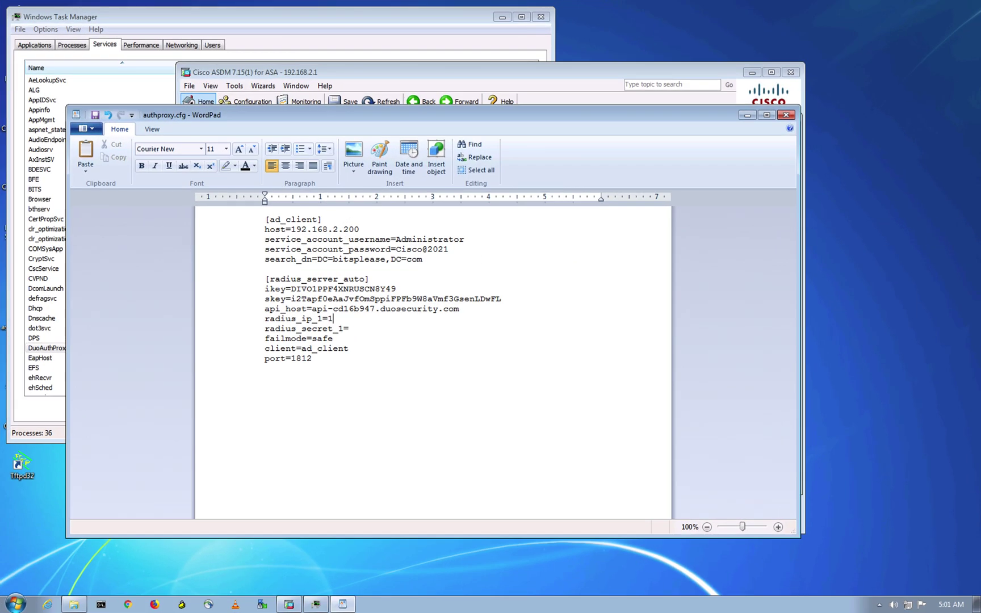
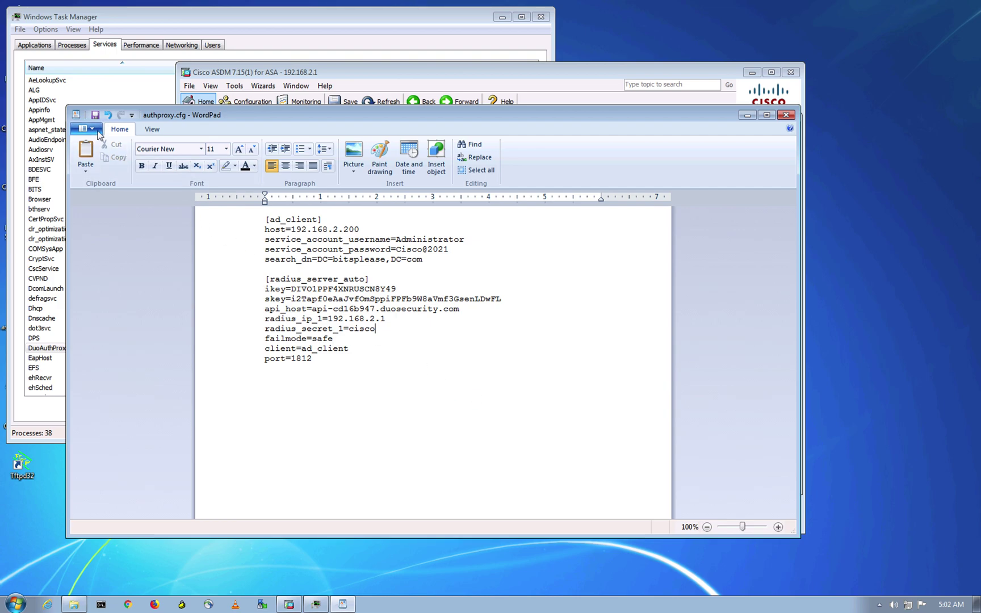
pyautogui.click(787, 117)
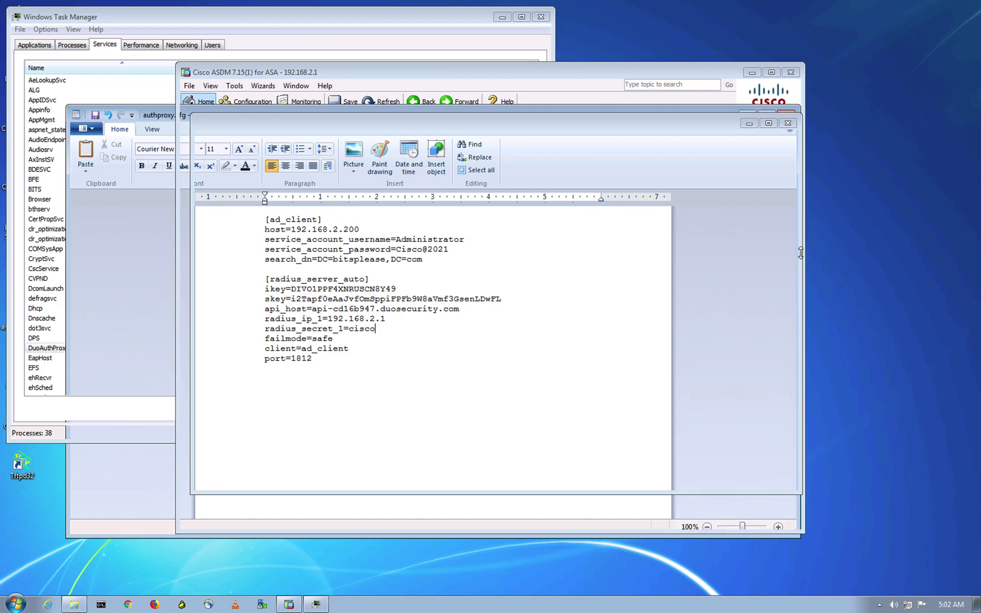
pyautogui.click(149, 552)
pyautogui.hotkey('ctrl', 'Up')
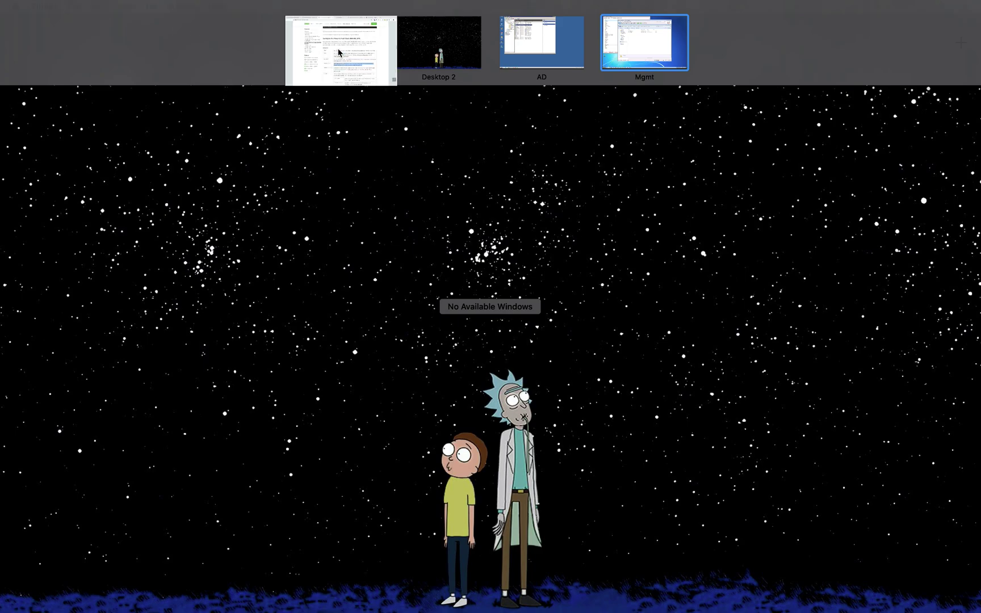
# - Find and select the net start DuoAuthProxy command in the Duo guide
pyautogui.click(336, 42)
pyautogui.scroll(-10, 497, 284)
pyautogui.scroll(-12, 499, 282)
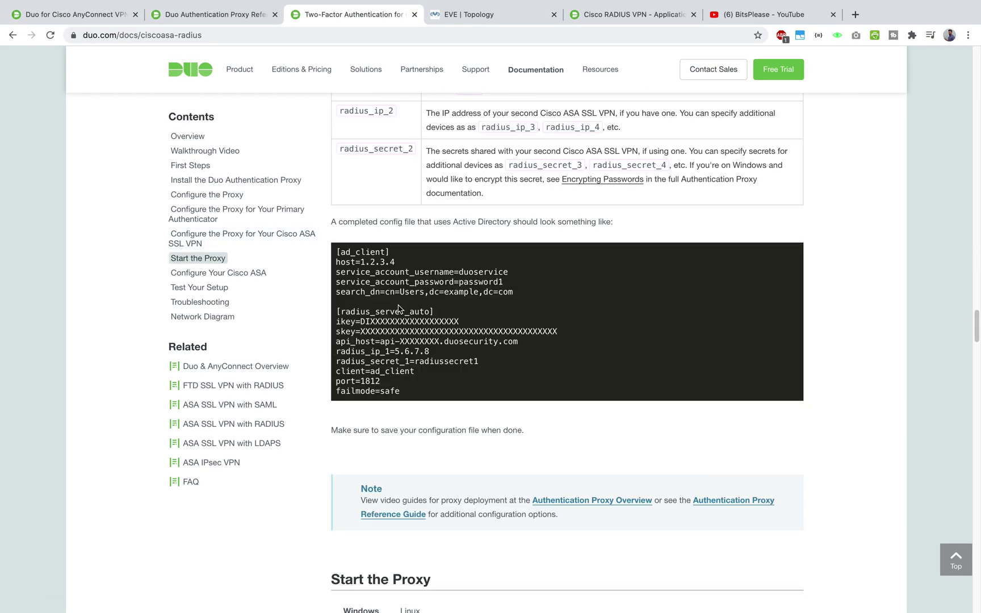
pyautogui.moveTo(457, 321); pyautogui.dragTo(343, 322)
# - Run net start DuoAuthProxy in the administrator Command Prompt
pyautogui.hotkey('ctrl', 'Up')
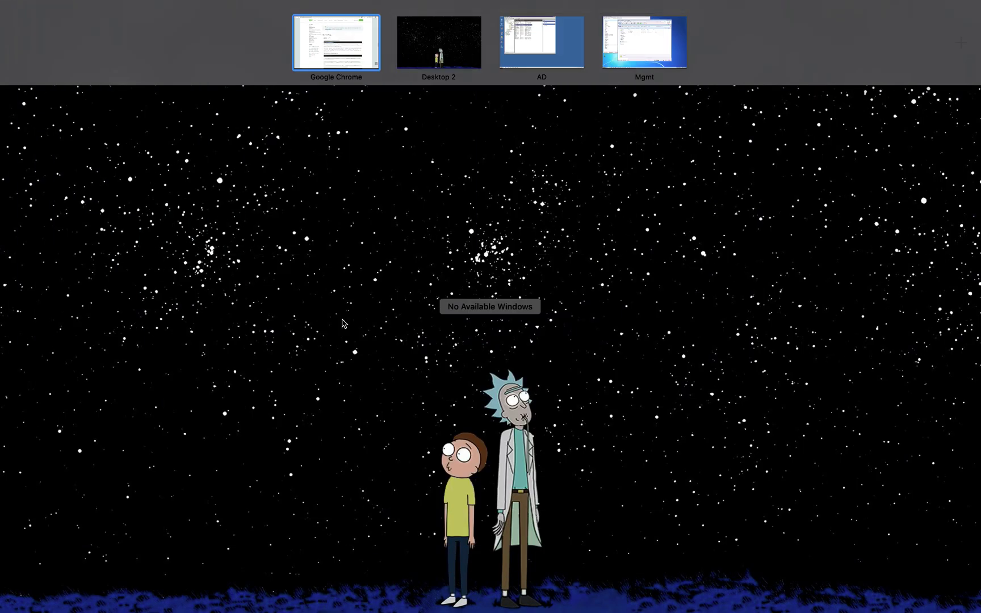
pyautogui.click(627, 45)
pyautogui.click(101, 605)
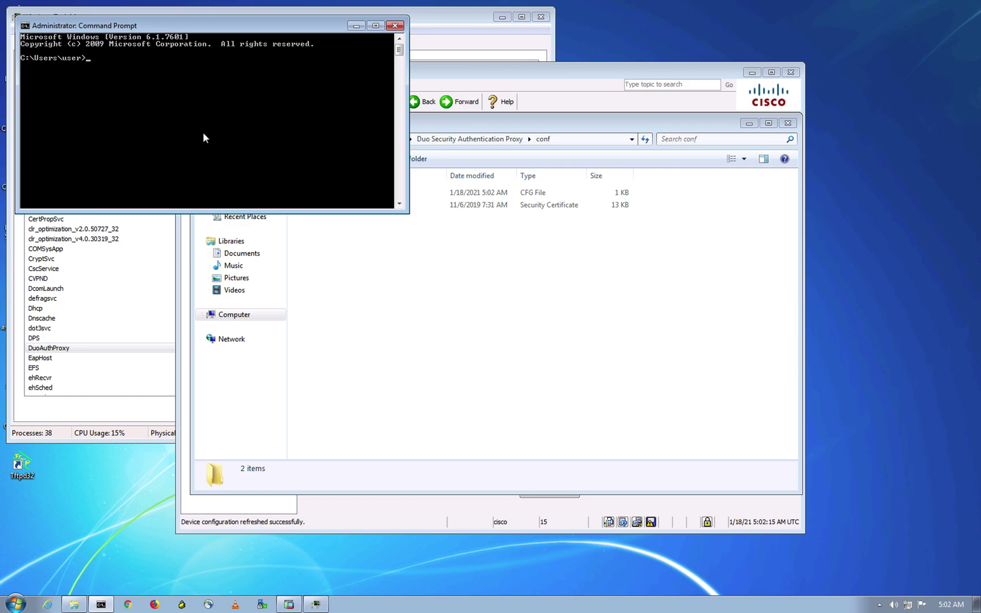
pyautogui.write('net start DuoAuthProxy')
pyautogui.press('Return')
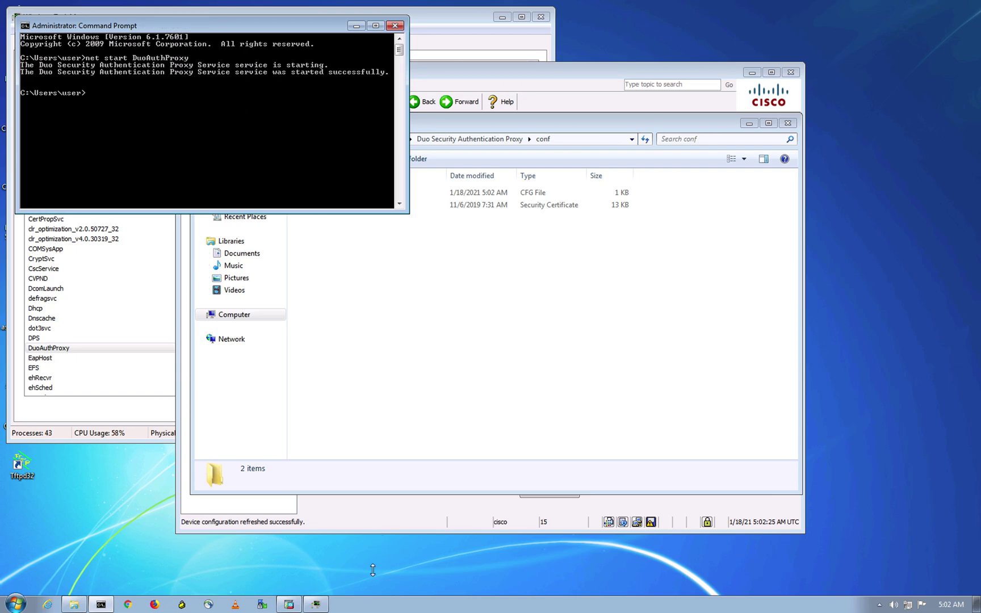
# - Confirm the Duo proxy service shows Running in the services list, then go back to the browser
pyautogui.click(316, 605)
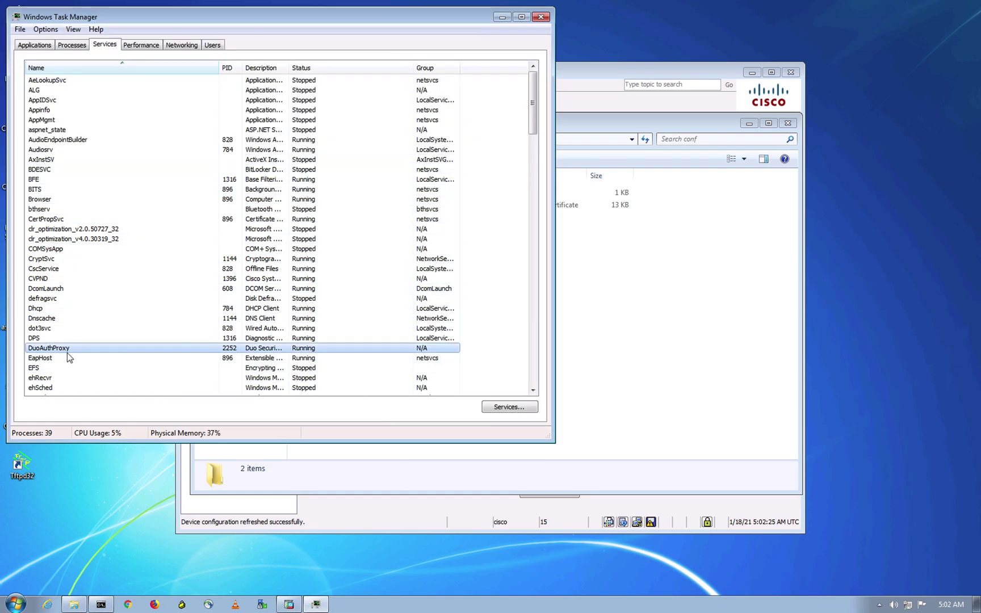
pyautogui.click(395, 547)
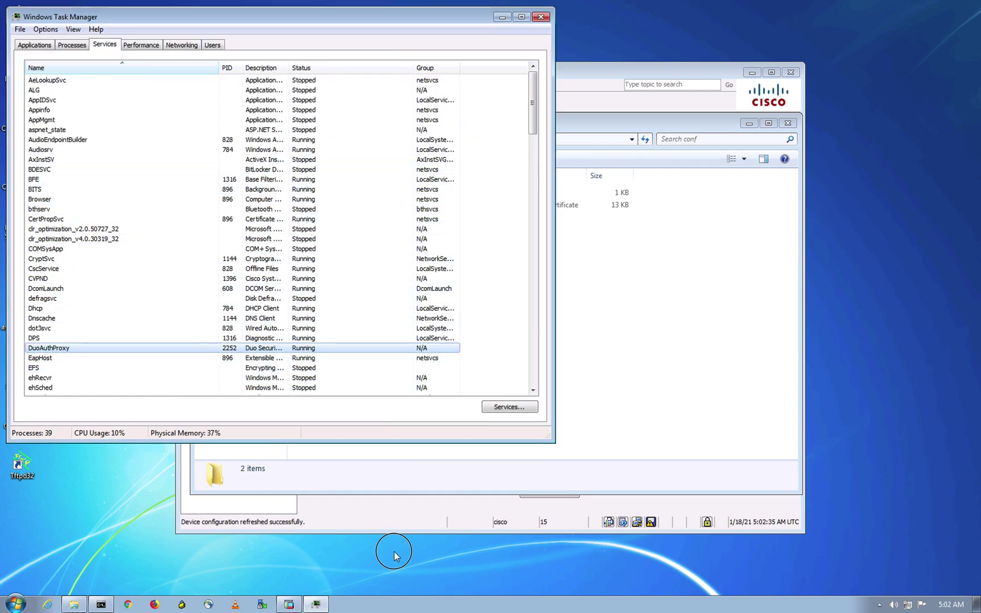
pyautogui.click(502, 17)
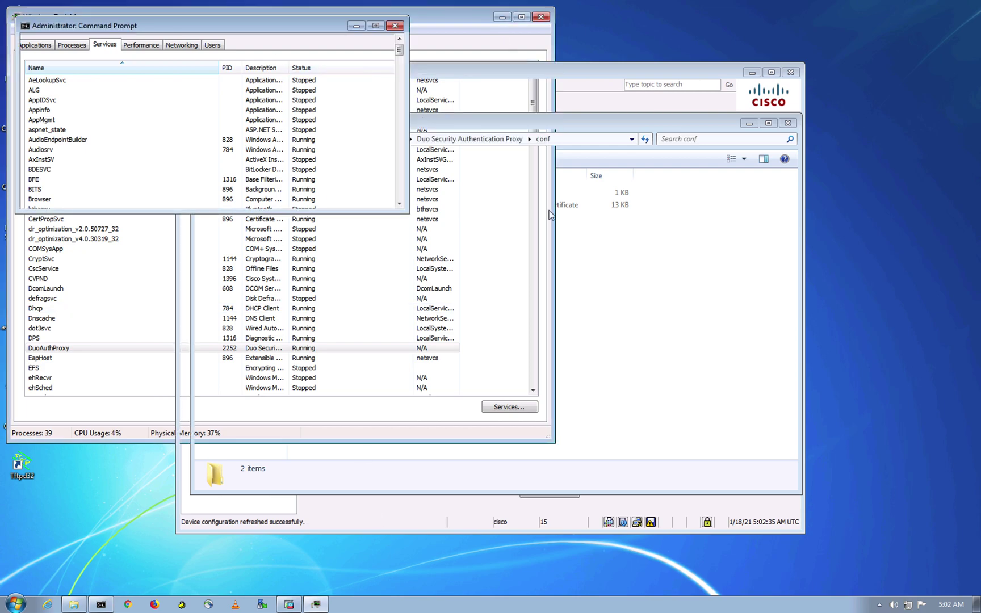
pyautogui.hotkey('ctrl', 'Up')
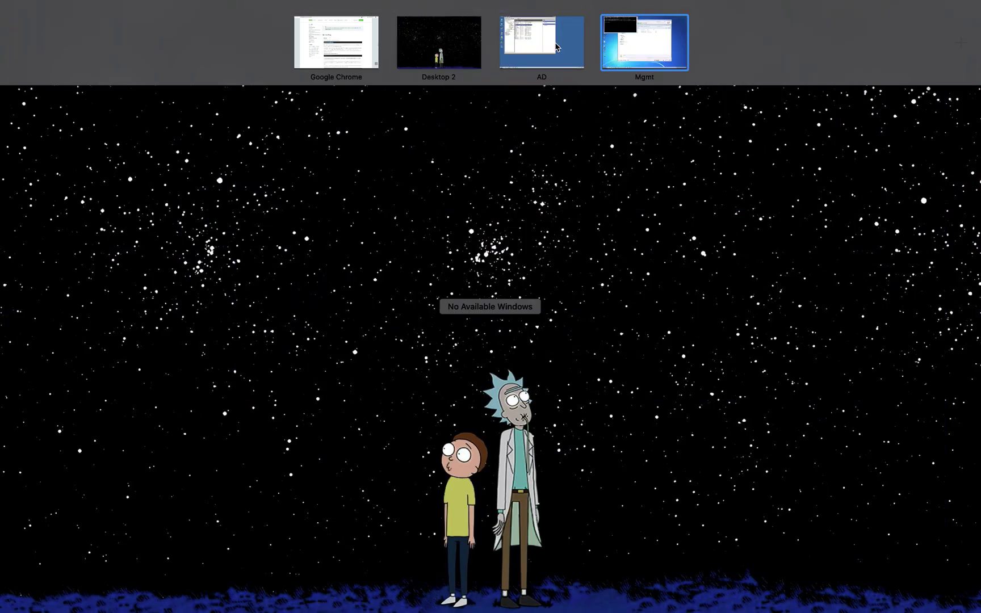
pyautogui.click(336, 56)
# - Read the Duo guide's Configure Your Cisco ASA section on adding the Duo RADIUS server
pyautogui.click(467, 21)
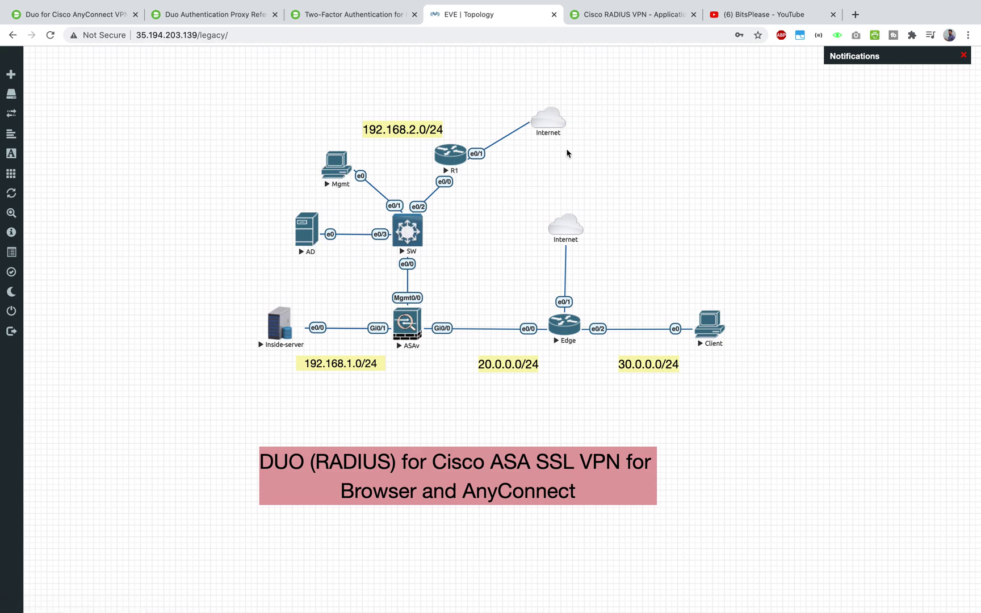
pyautogui.moveTo(543, 135)
pyautogui.click(229, 17)
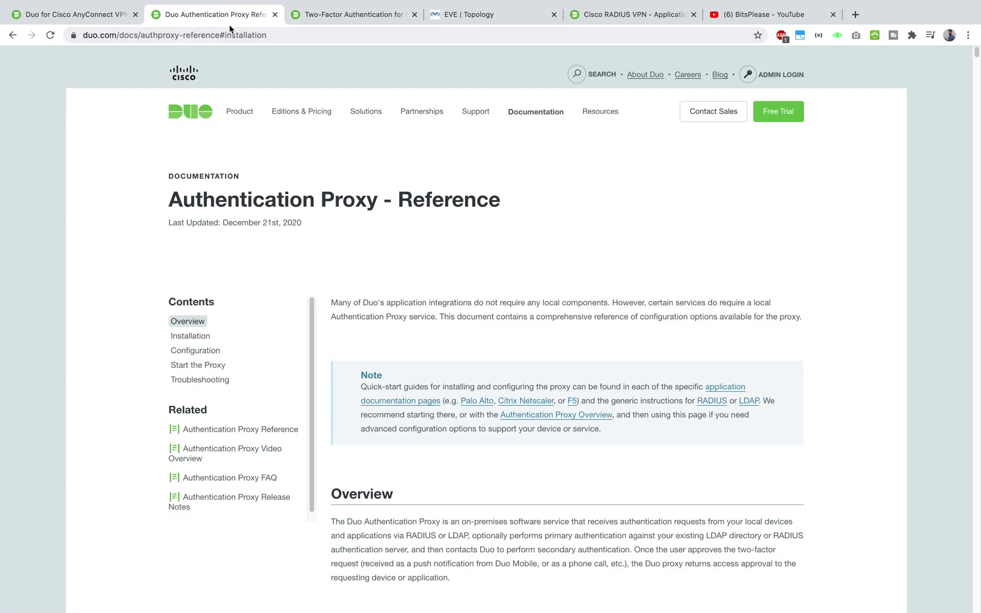
pyautogui.click(324, 12)
pyautogui.scroll(-3, 381, 248)
pyautogui.scroll(-5, 381, 249)
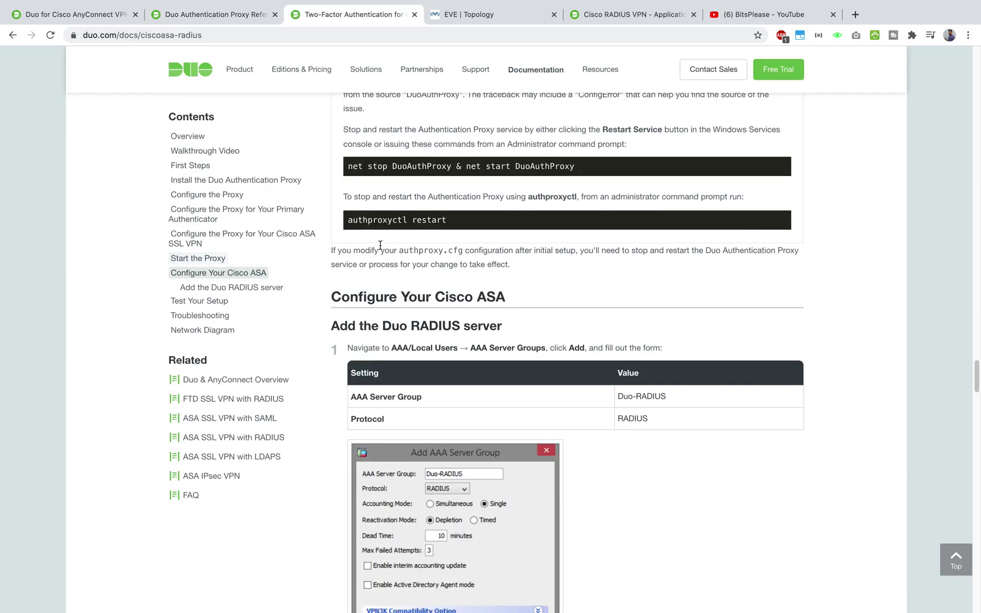
pyautogui.moveTo(507, 297); pyautogui.dragTo(332, 300)
pyautogui.scroll(-4, 353, 305)
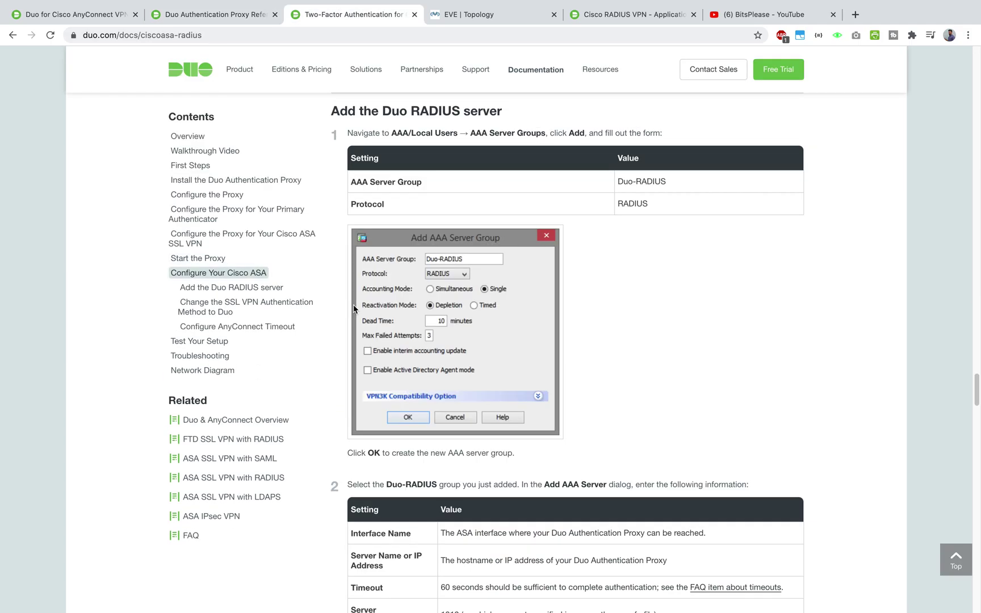
pyautogui.scroll(2, 353, 304)
pyautogui.click(645, 357)
# - Switch back to the Mgmt desktop space via Mission Control
pyautogui.hotkey('ctrl', 'Up')
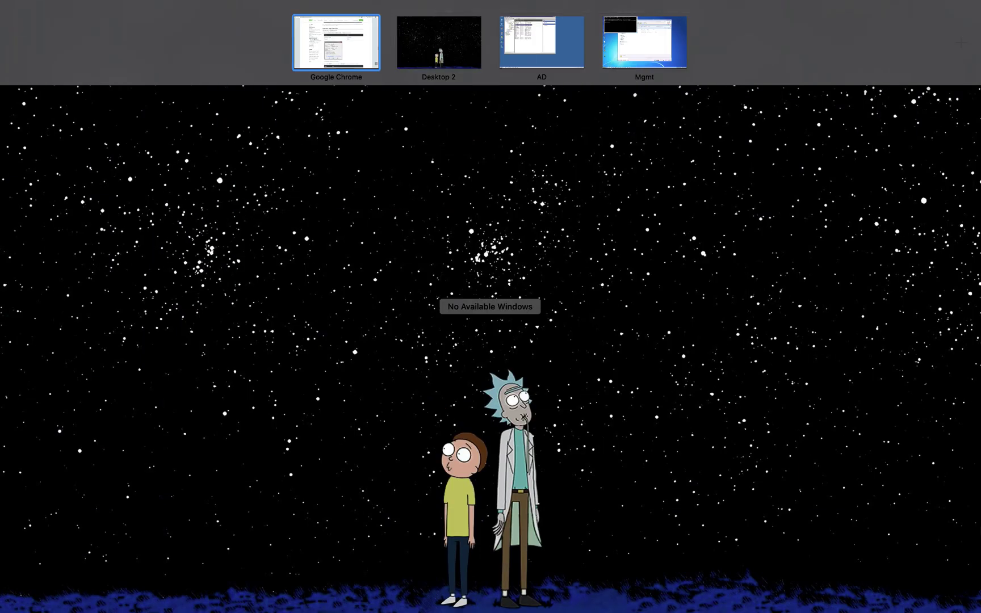
pyautogui.hotkey('ctrl', 'Up')
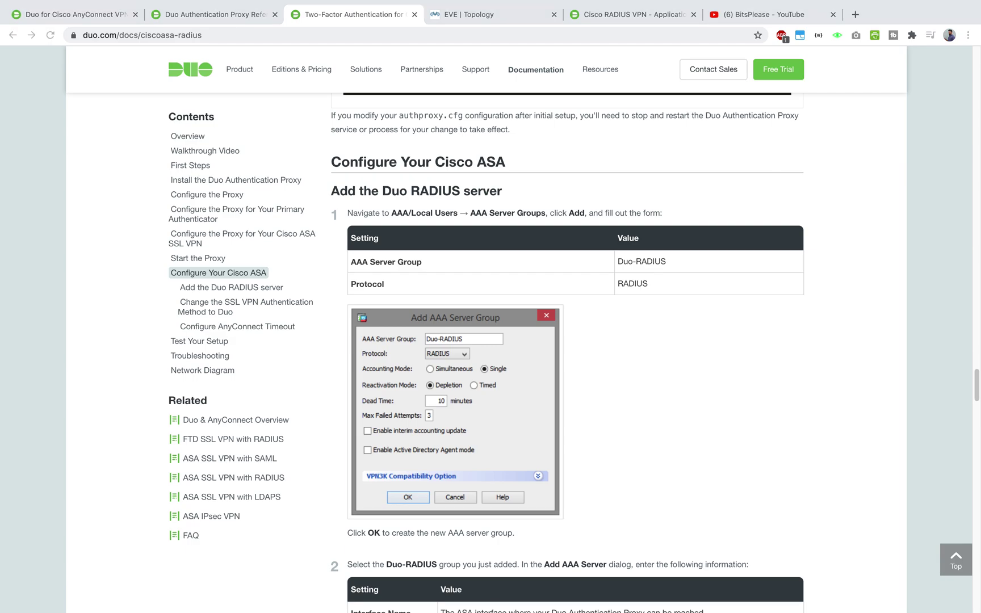
pyautogui.hotkey('ctrl', 'Up')
pyautogui.click(651, 55)
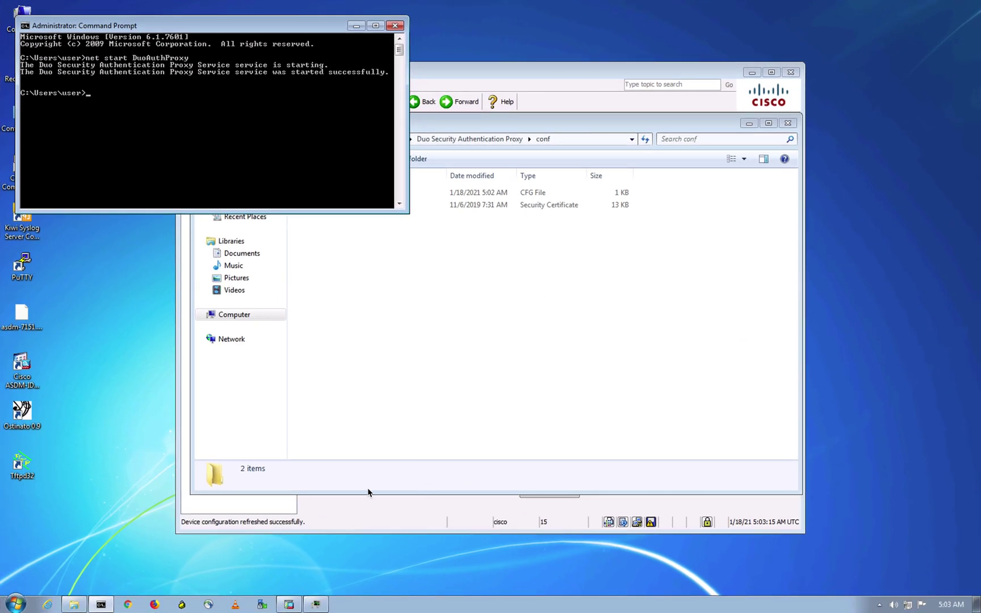
# - Under Remote Access VPN > AAA/Local Users, add RADIUS server group DUO-Radius and select it
pyautogui.click(364, 526)
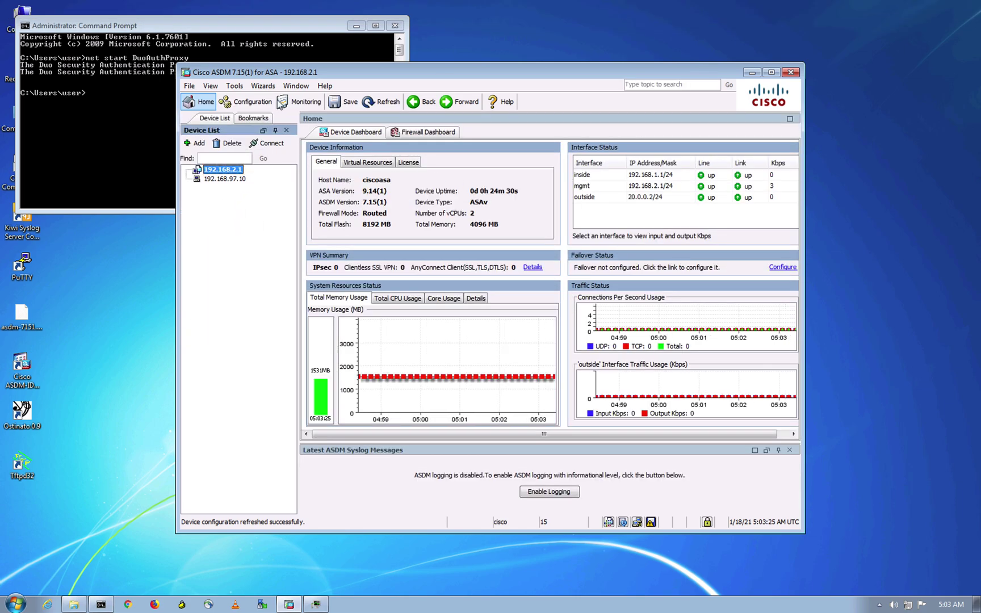
pyautogui.click(238, 451)
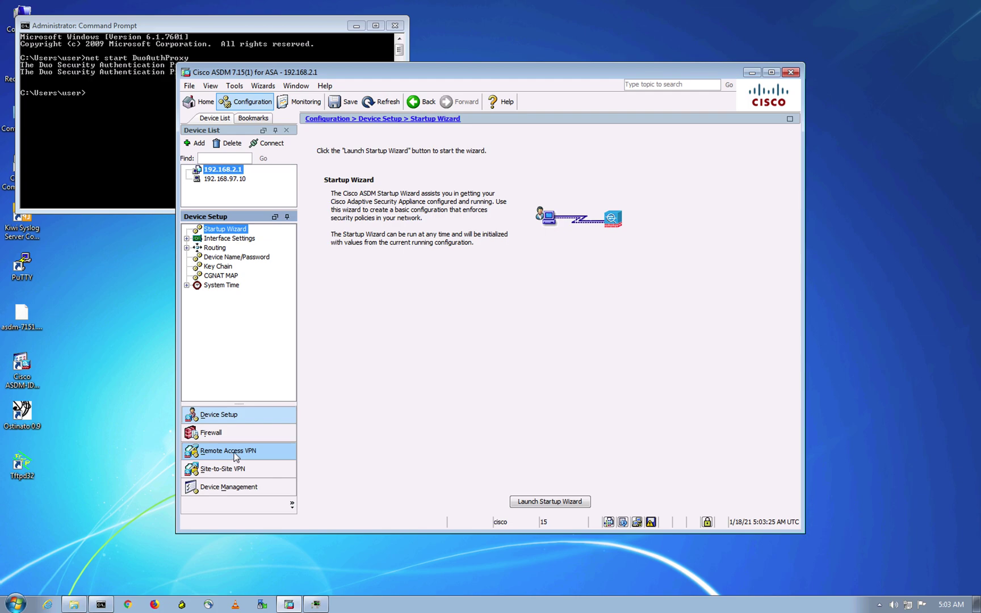
pyautogui.click(221, 258)
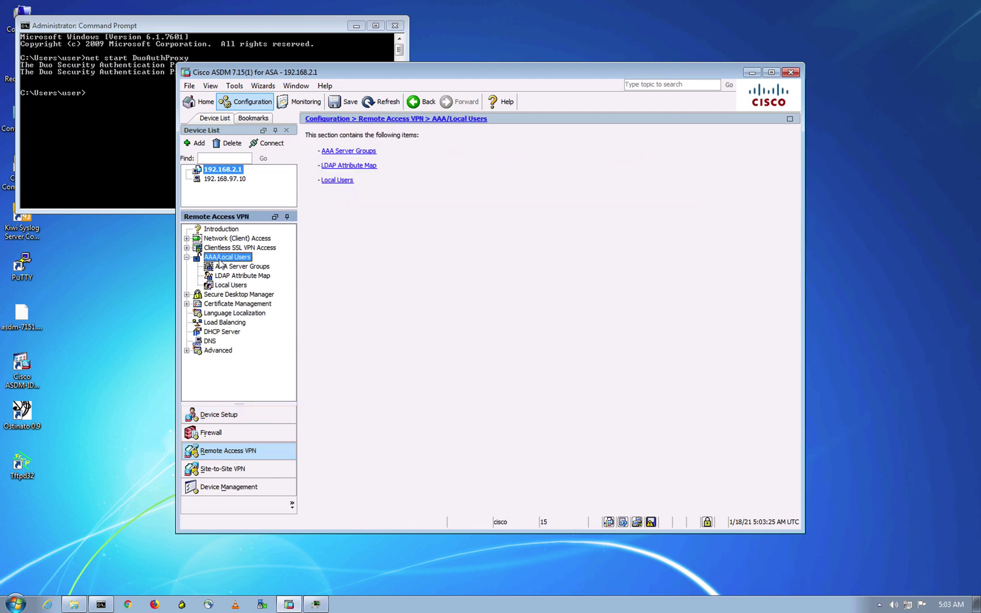
pyautogui.click(233, 266)
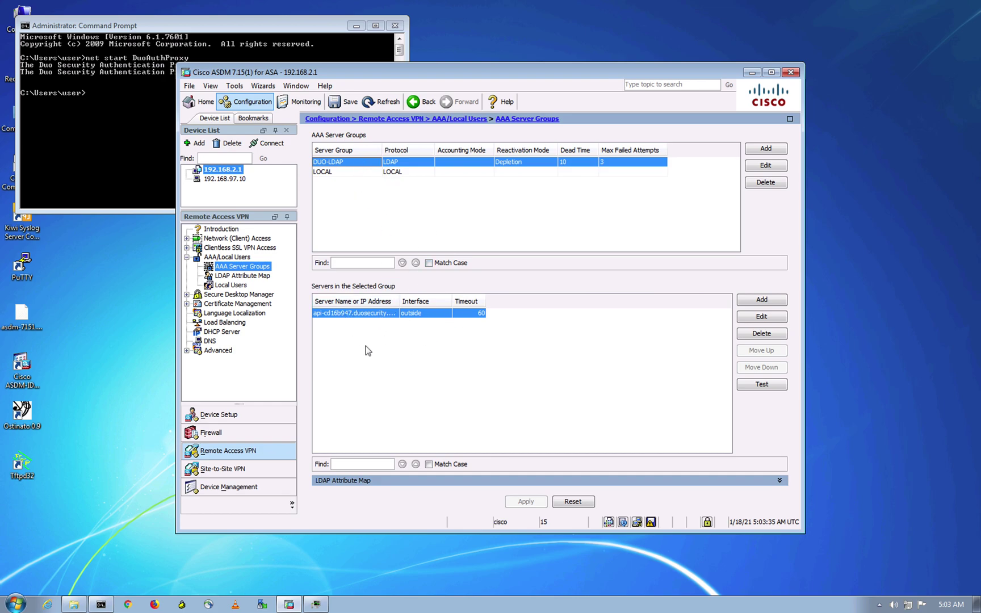
pyautogui.click(760, 150)
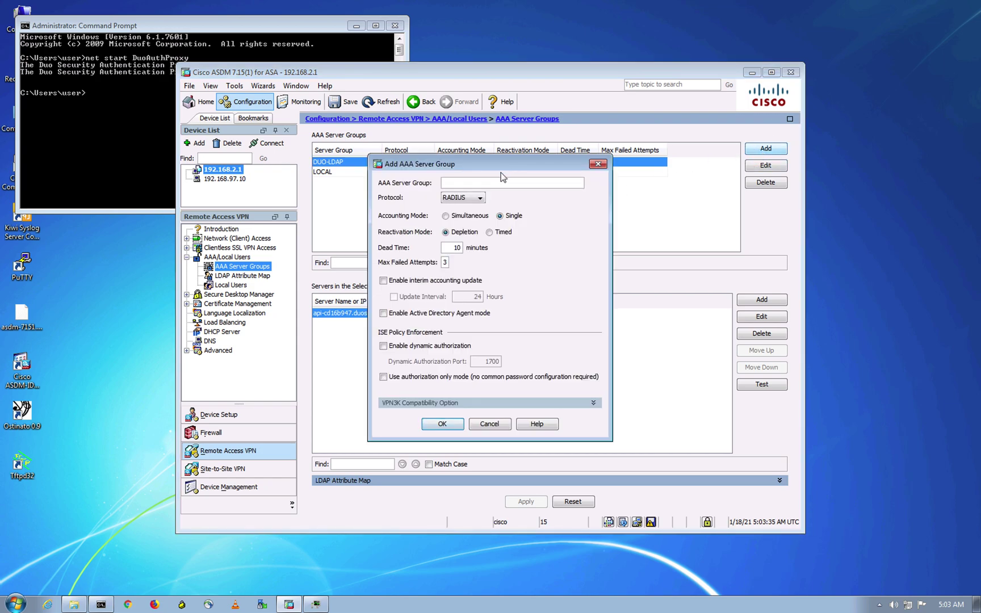
pyautogui.write('DUO-Radius')
pyautogui.click(442, 424)
pyautogui.click(392, 174)
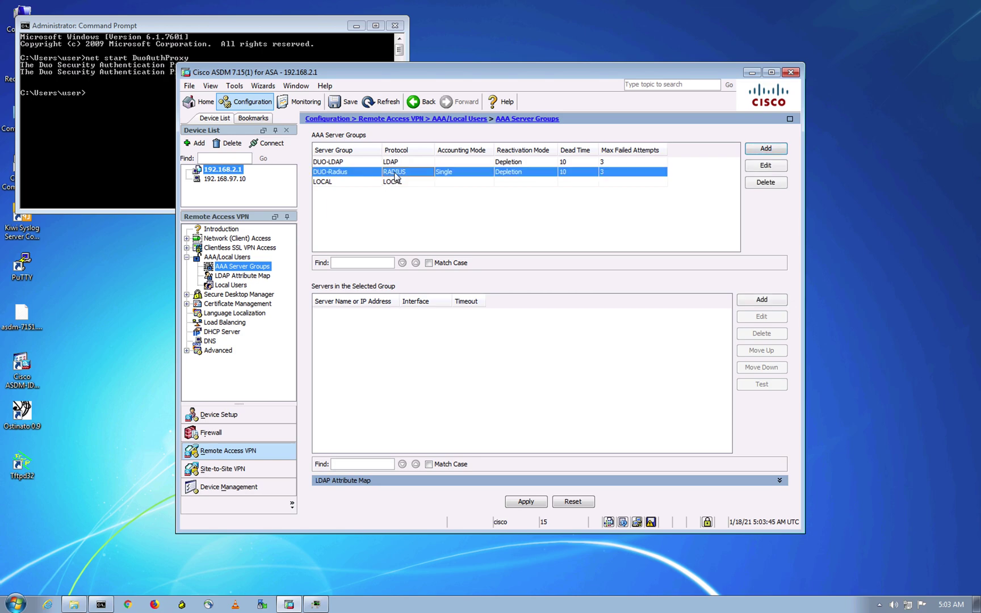
# - Add a mgmt-interface server 192.168.2.100 to DUO-Radius with 60-second timeout and ports 1812/1813
pyautogui.click(764, 301)
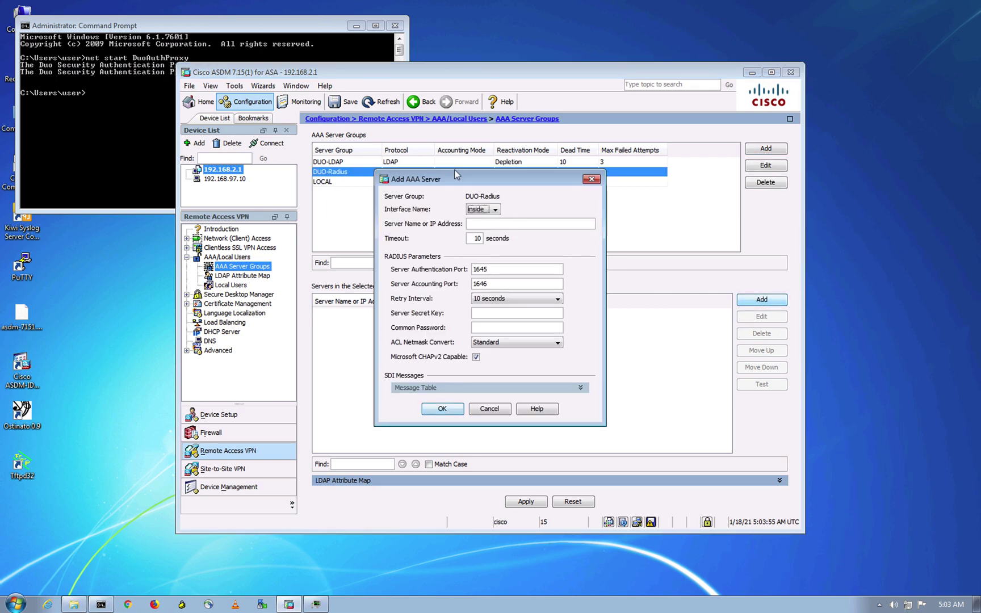
pyautogui.click(485, 210)
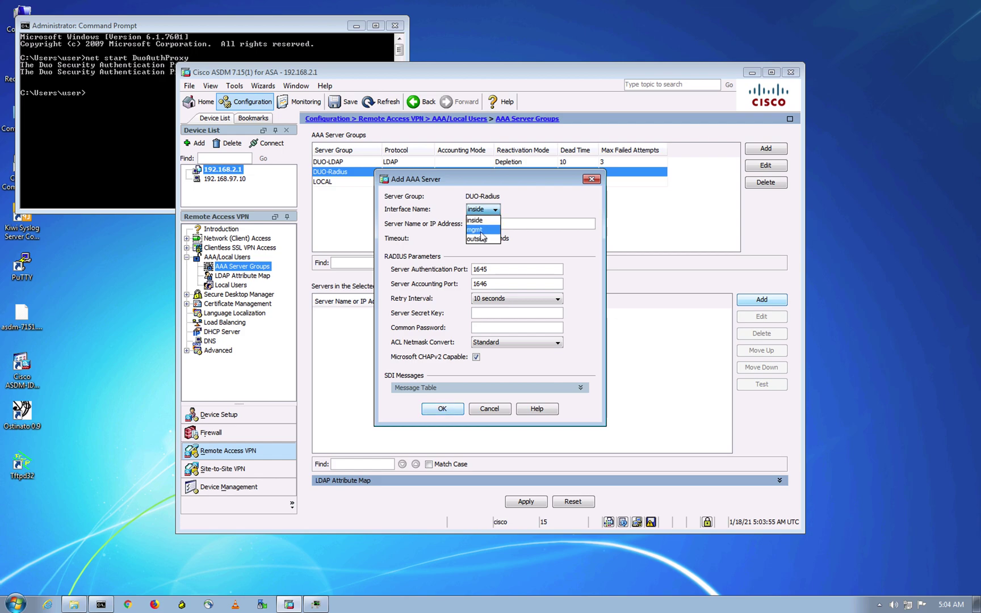
pyautogui.click(481, 232)
pyautogui.click(516, 226)
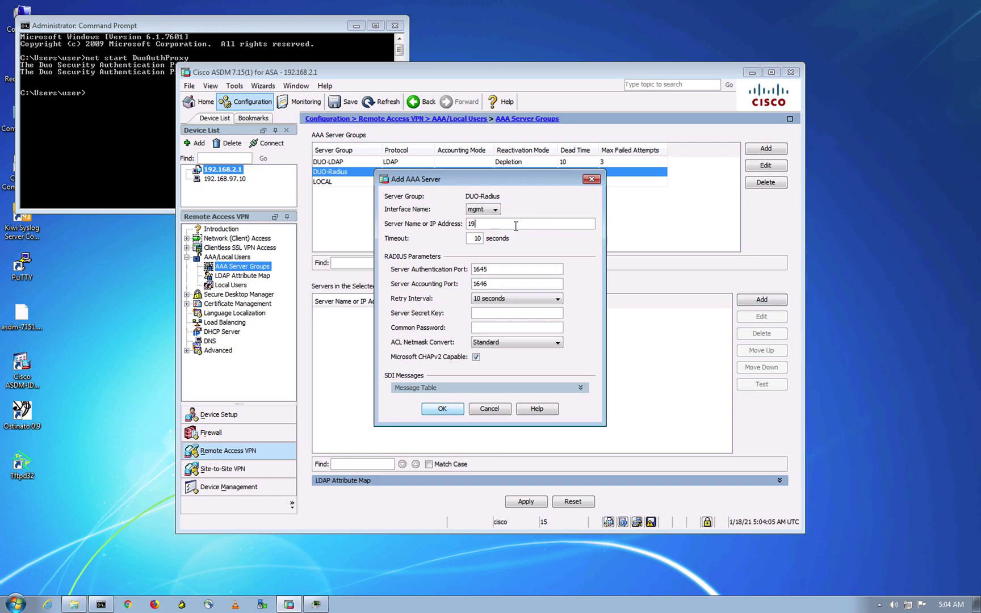
pyautogui.write('192.168.2.100')
pyautogui.doubleClick(477, 239)
pyautogui.write('60')
pyautogui.moveTo(526, 270); pyautogui.dragTo(438, 263)
pyautogui.write('1812')
pyautogui.moveTo(493, 284); pyautogui.dragTo(442, 283)
pyautogui.write('181')
# - Keep the 10-second retry, enter the secret key, disable MS-CHAPv2, then add and apply the server
pyautogui.click(535, 299)
pyautogui.click(535, 299)
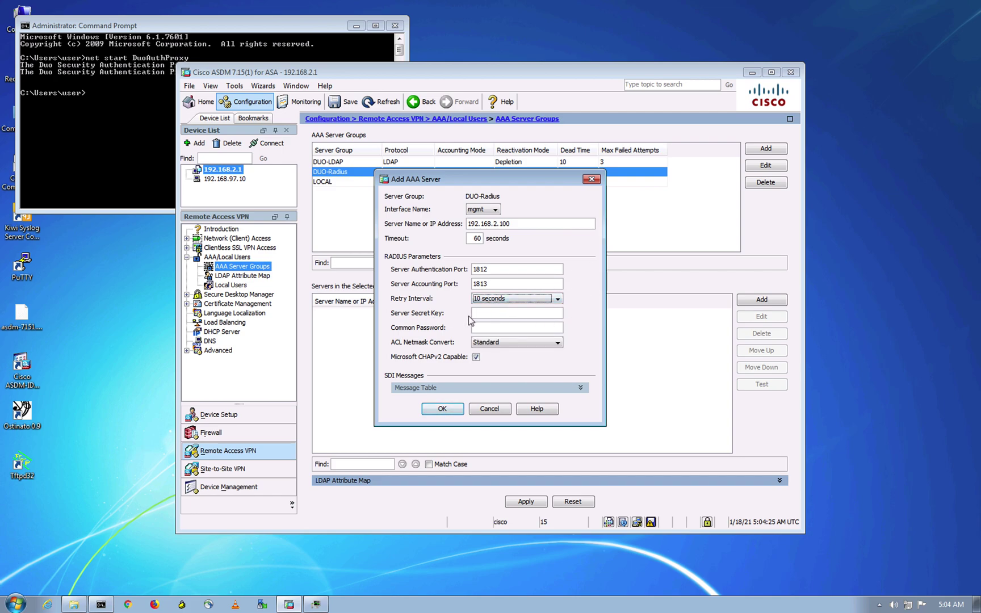
pyautogui.click(498, 313)
pyautogui.write('cis')
pyautogui.click(476, 357)
pyautogui.click(452, 410)
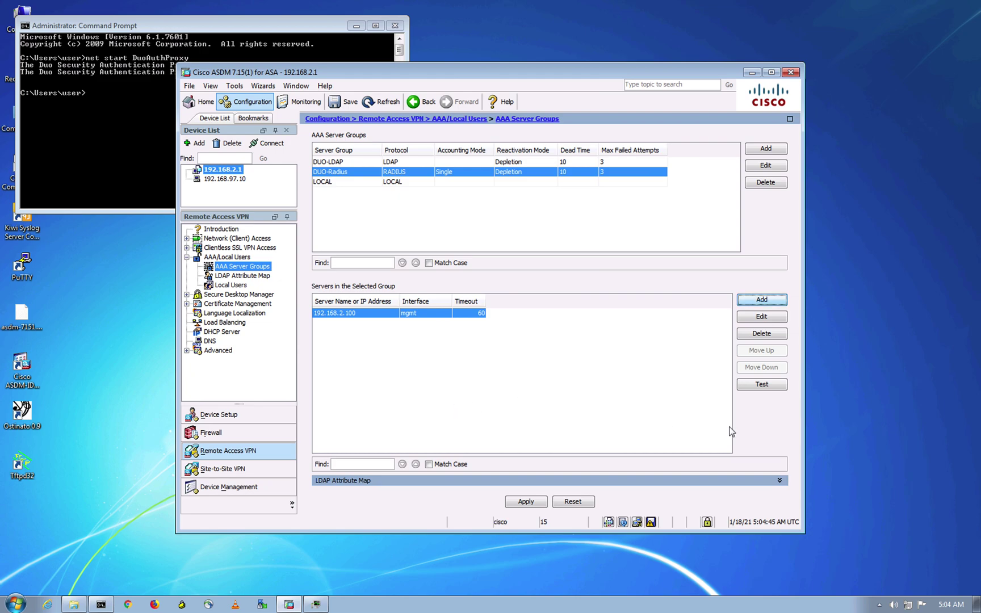
pyautogui.click(527, 501)
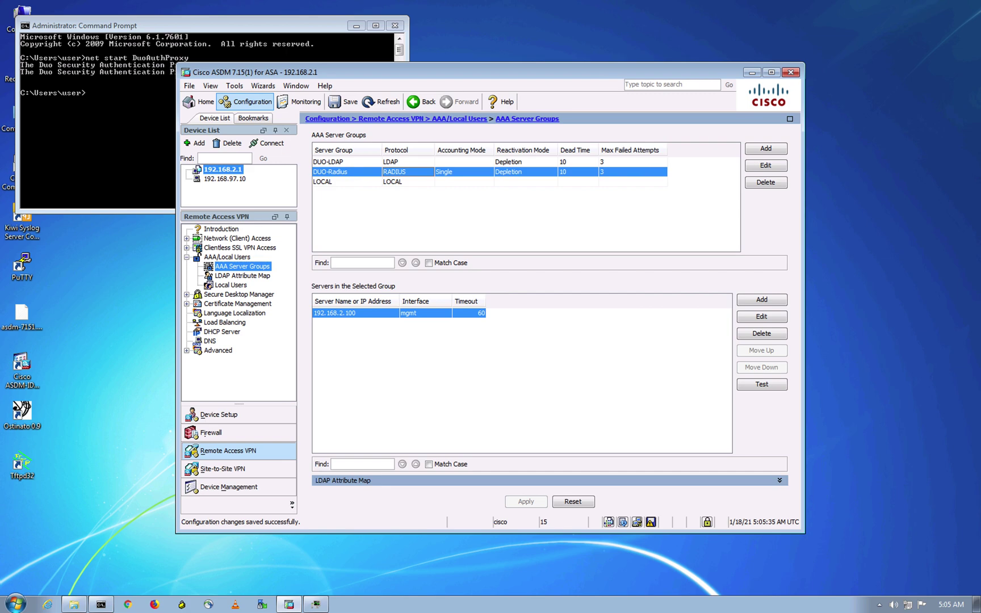
# - Leave full-screen mode and reposition the remote desktop window
pyautogui.click(30, 21)
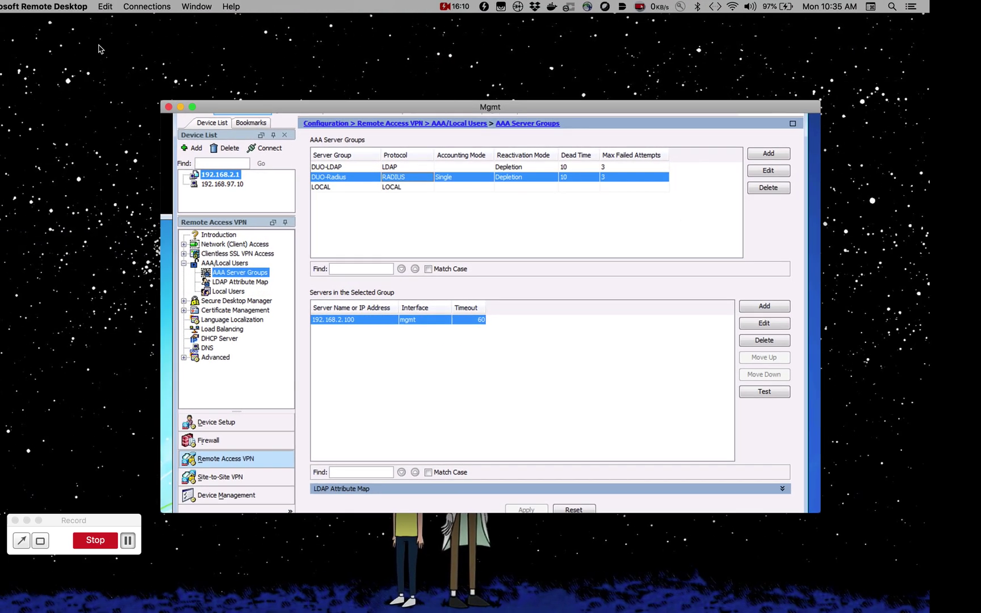
pyautogui.moveTo(224, 108); pyautogui.dragTo(100, 72)
pyautogui.click(50, 525)
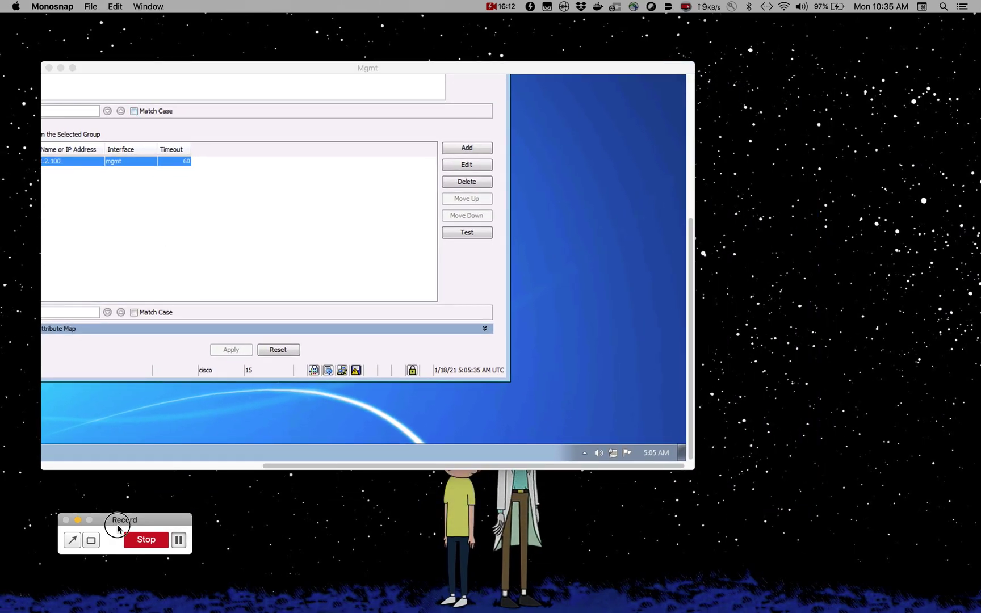
pyautogui.click(146, 540)
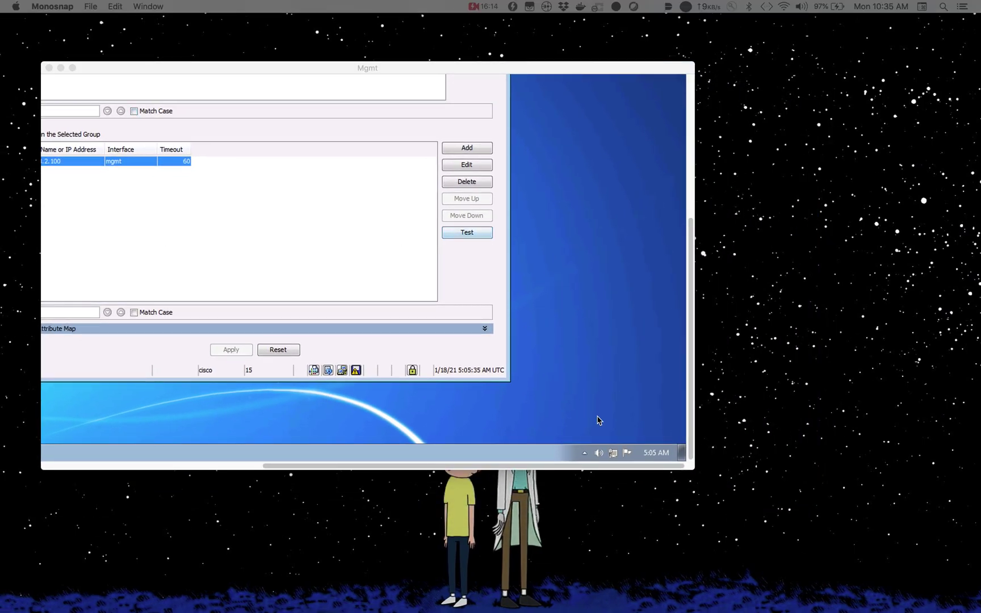
# - Arrange the windows and open the Test dialog for server 192.168.2.100
pyautogui.moveTo(321, 467); pyautogui.dragTo(242, 459)
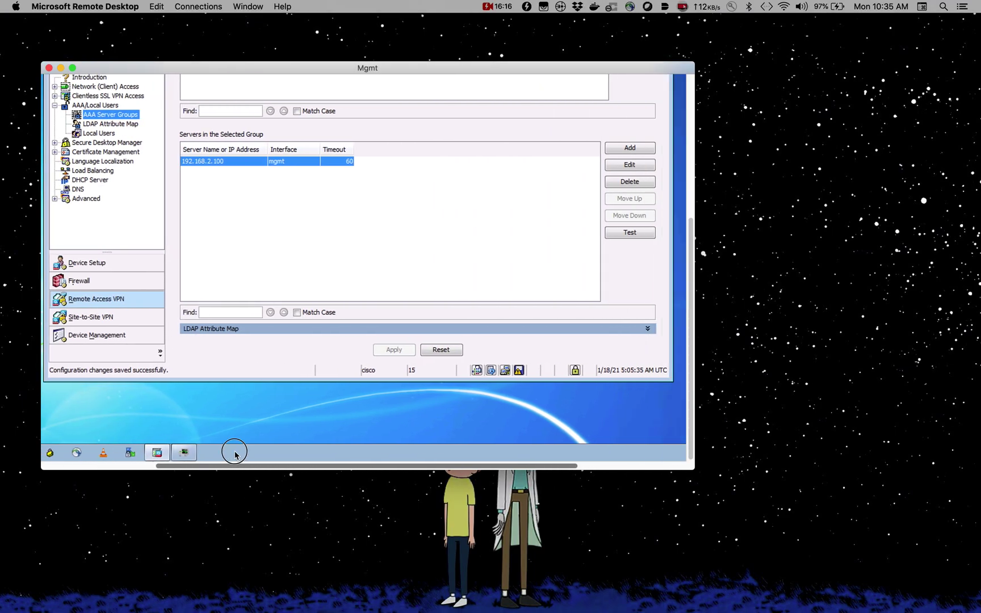
pyautogui.moveTo(691, 335); pyautogui.dragTo(692, 259)
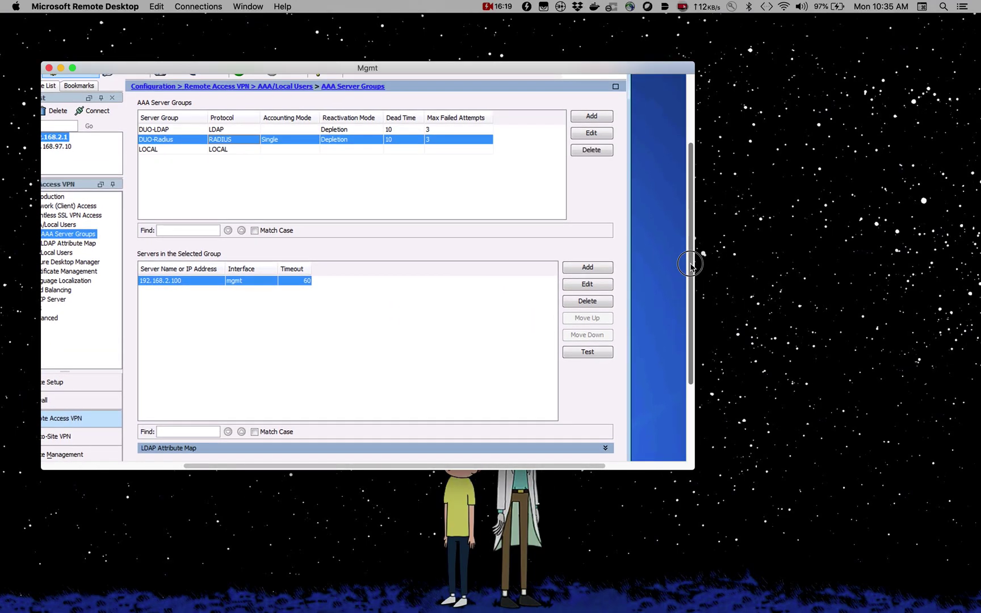
pyautogui.click(791, 292)
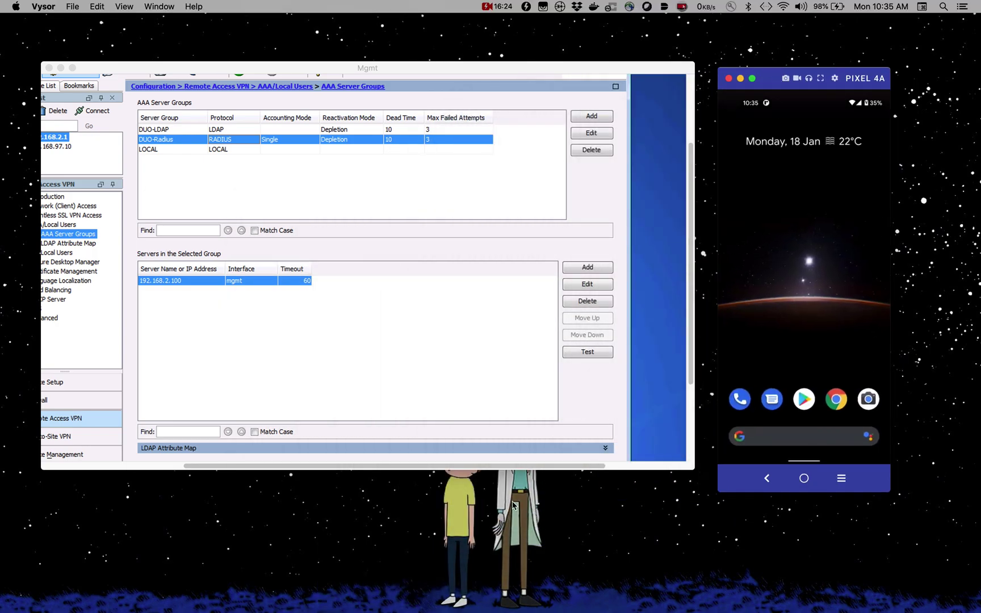
pyautogui.click(573, 360)
pyautogui.click(573, 357)
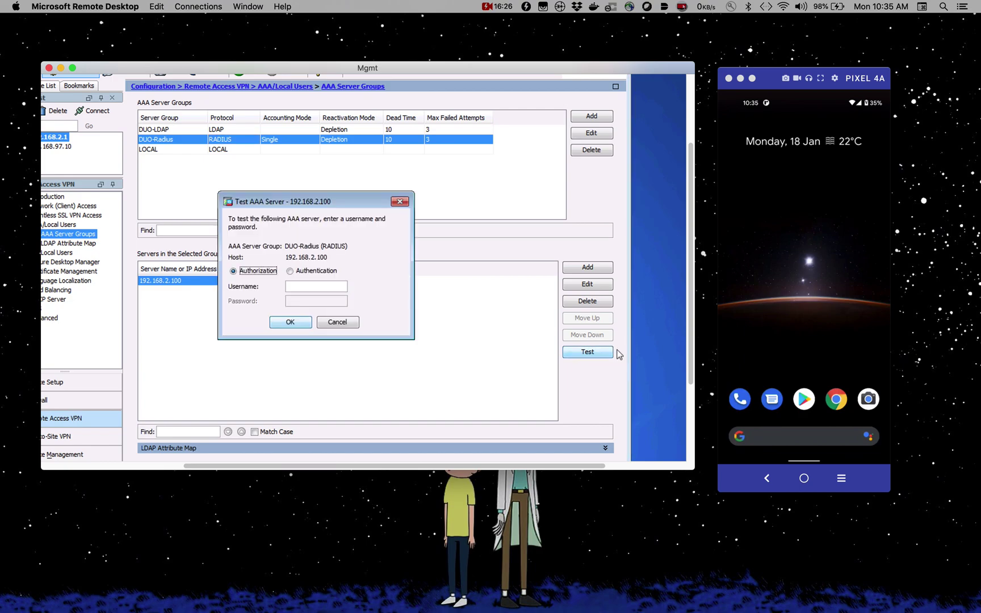
# - Run an authentication test with the test username and password, then dismiss the success message
pyautogui.click(290, 271)
pyautogui.click(319, 287)
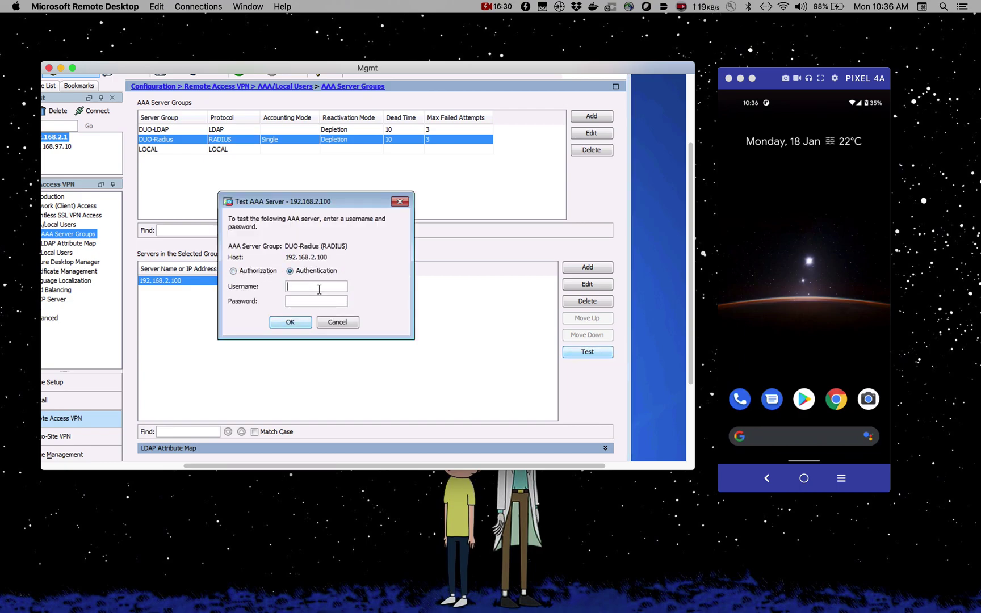
pyautogui.write('joyal')
pyautogui.press('Tab')
pyautogui.write('**')
pyautogui.write('*')
pyautogui.press('BackSpace')
pyautogui.press('BackSpace')
pyautogui.press('BackSpace')
pyautogui.press('BackSpace')
pyautogui.press('BackSpace')
pyautogui.press('BackSpace')
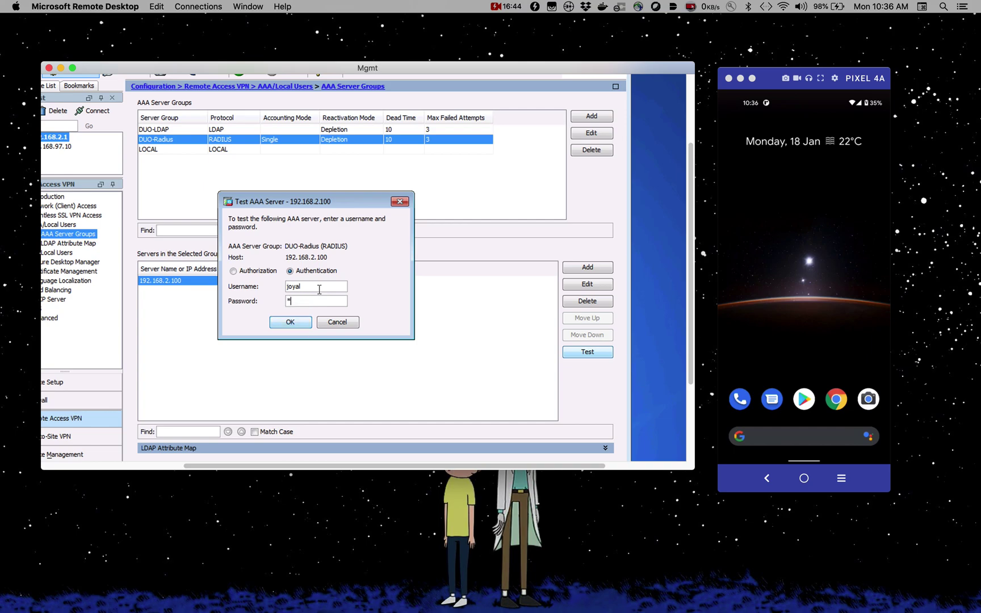
pyautogui.write('******')
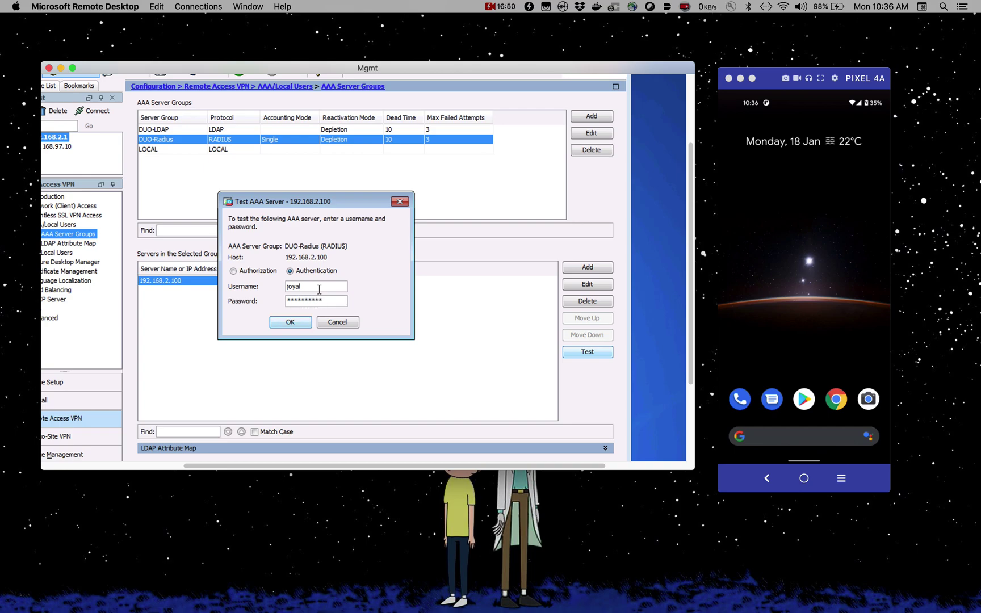
pyautogui.click(292, 324)
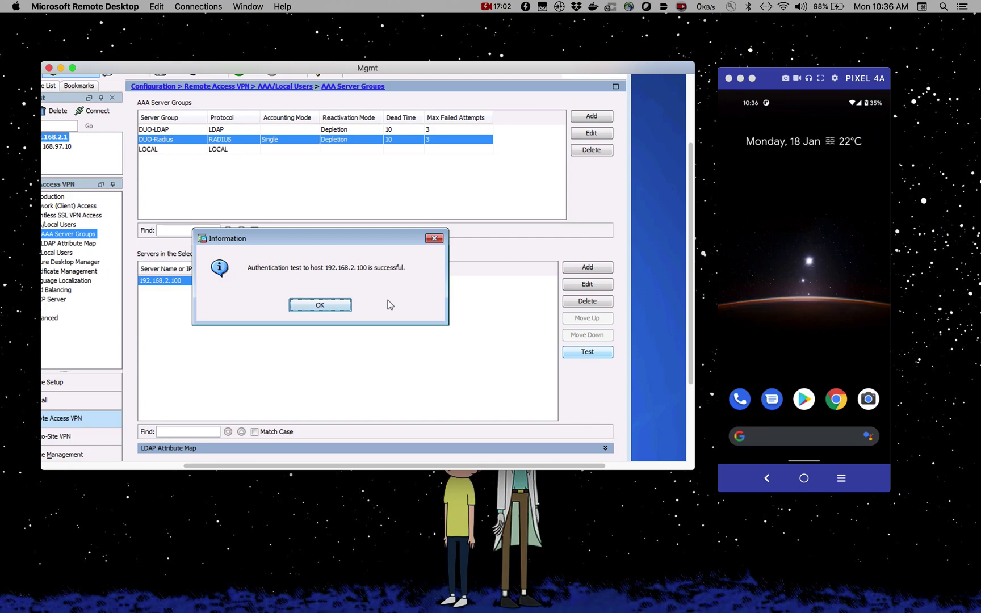
pyautogui.click(344, 306)
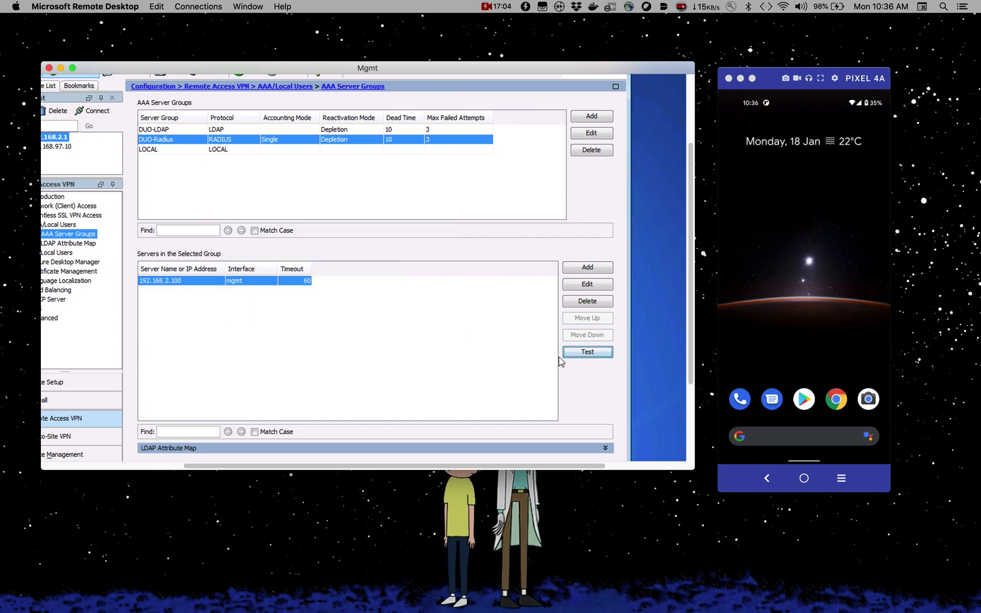
# - Start a second authentication test and enter the test username
pyautogui.click(582, 354)
pyautogui.click(302, 273)
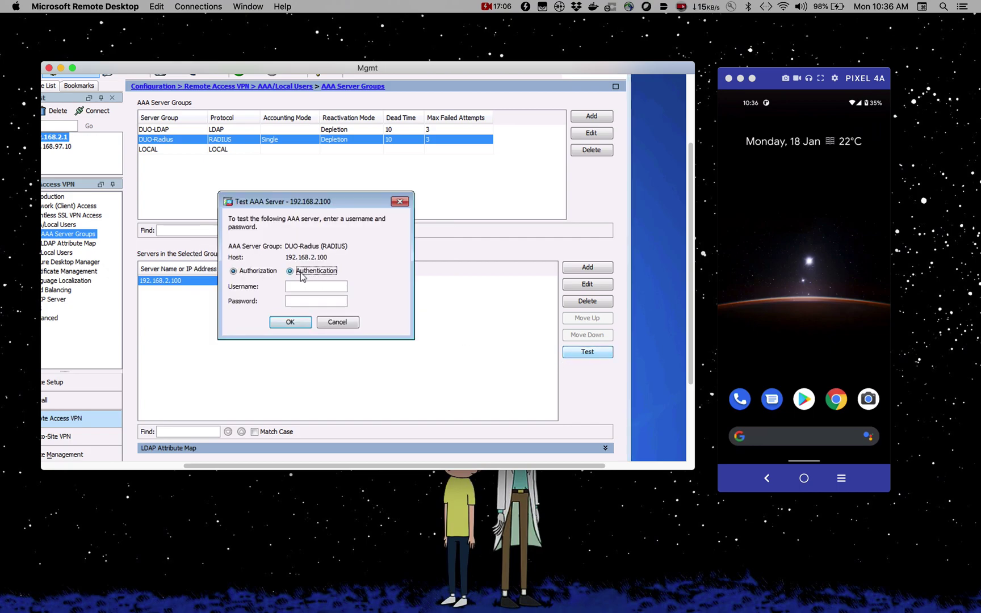
pyautogui.click(304, 286)
pyautogui.write('joyal')
pyautogui.click(303, 301)
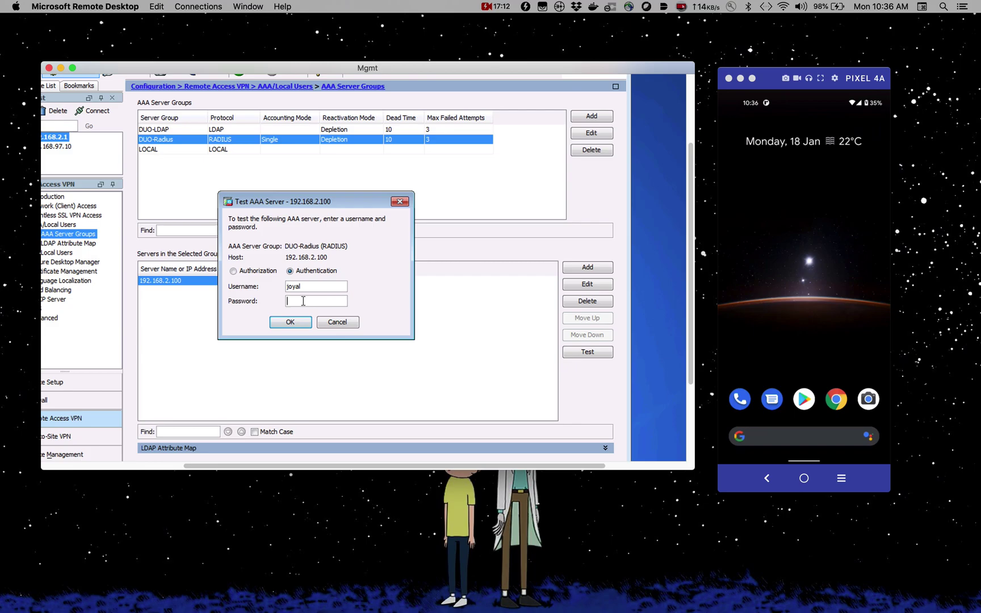
# - Check the Server Manager desktop, then return to the ASDM session
pyautogui.hotkey('ctrl', 'Up')
pyautogui.click(469, 563)
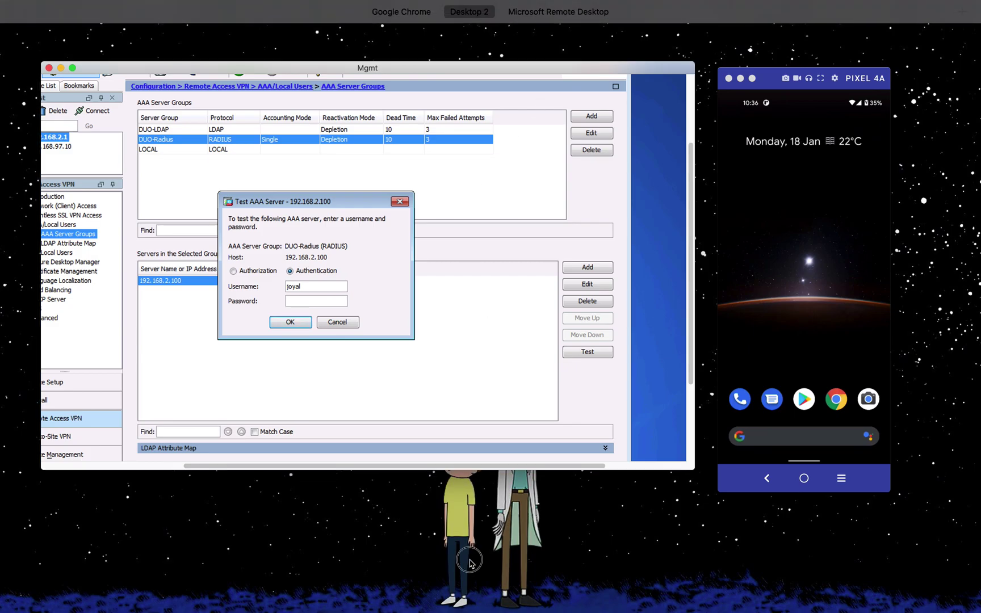
pyautogui.hotkey('ctrl', 'Up')
pyautogui.moveTo(393, 54)
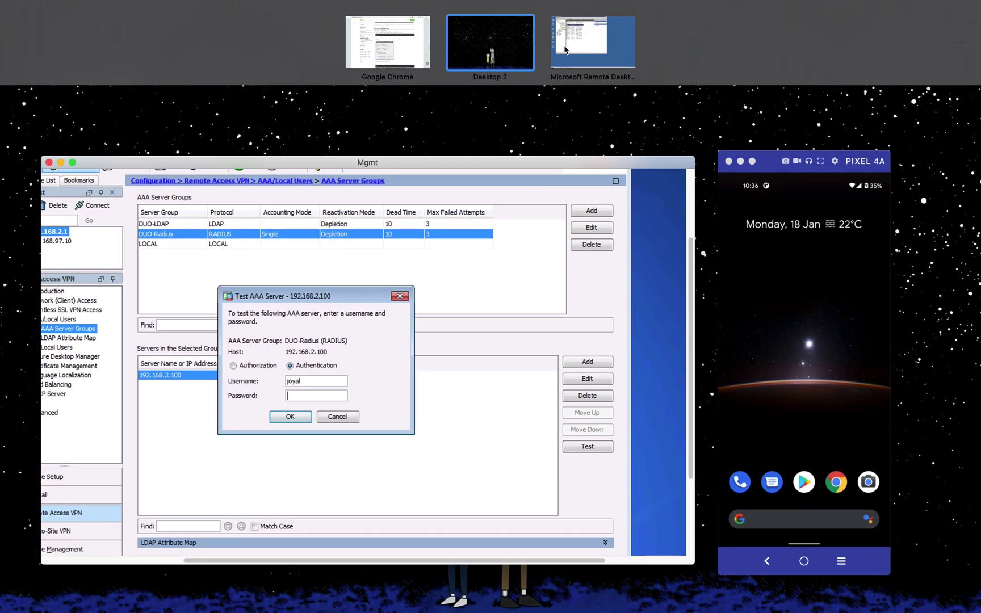
pyautogui.click(565, 50)
pyautogui.click(198, 253)
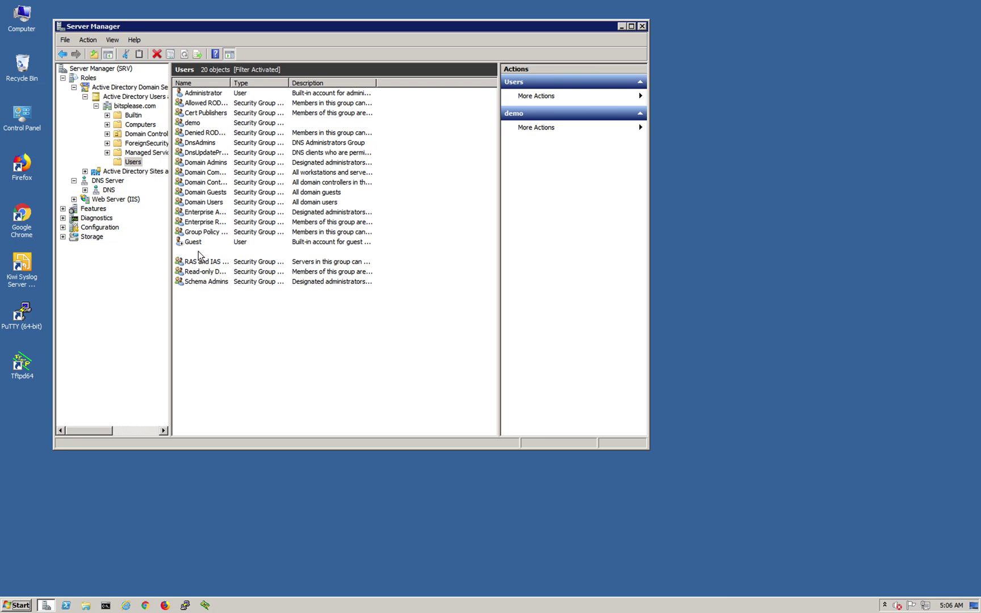
pyautogui.hotkey('ctrl', 'Up')
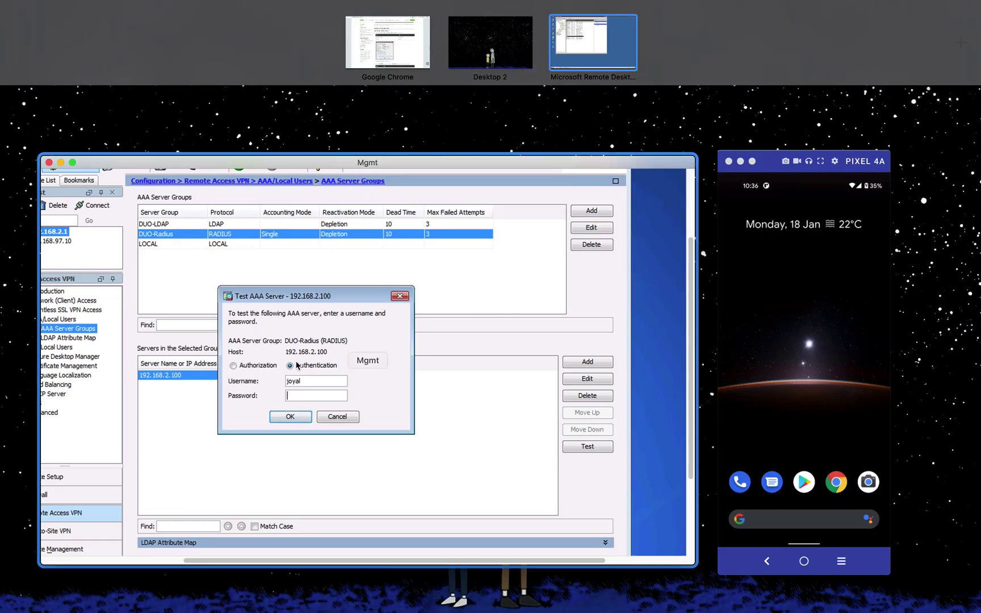
pyautogui.click(299, 367)
# - Enter the password and run the test, approving the Duo push to get success
pyautogui.click(313, 301)
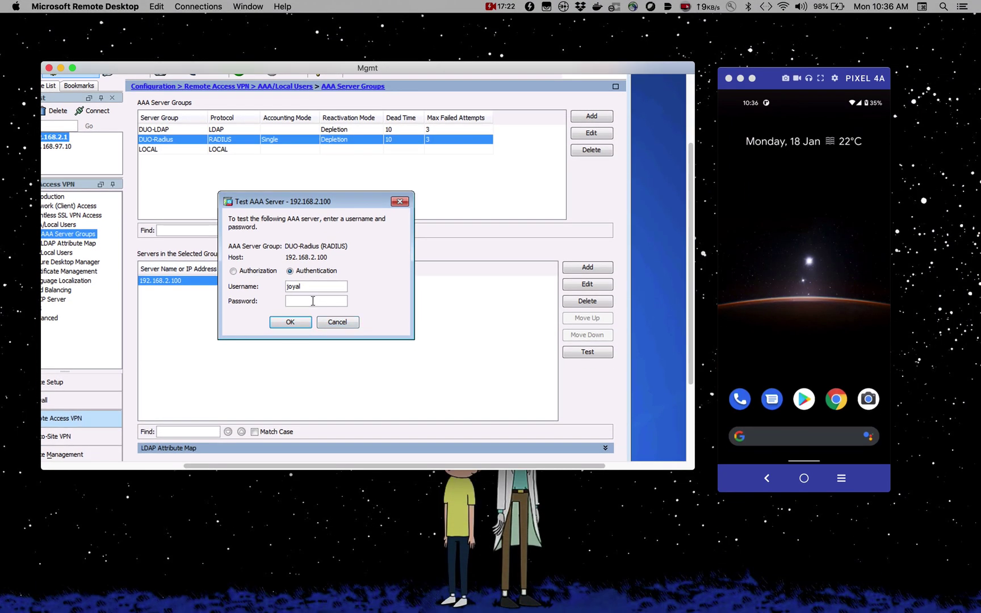
pyautogui.write('******')
pyautogui.click(291, 322)
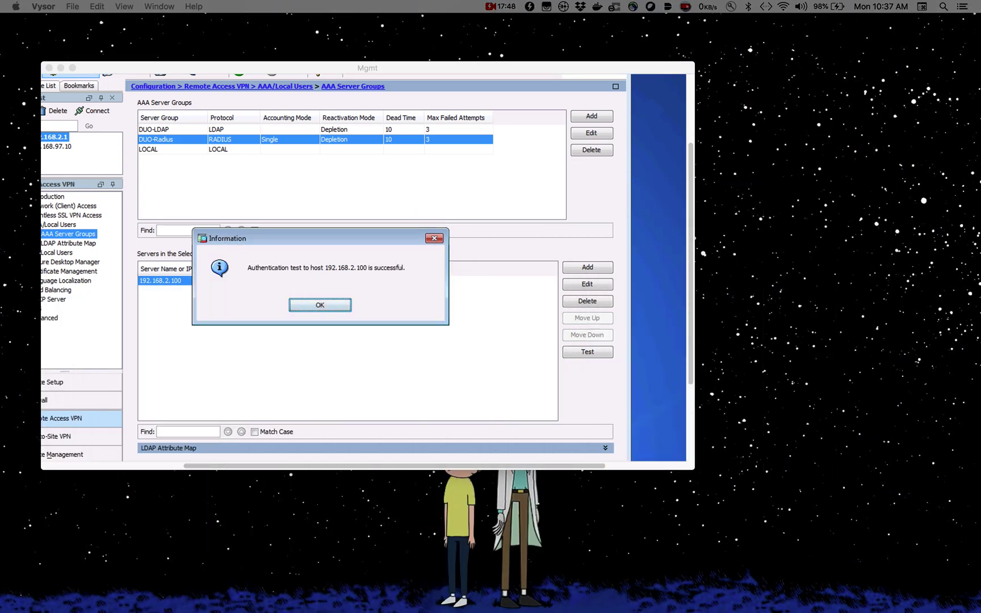
pyautogui.click(333, 309)
# - Dismiss the success message and return the remote session to full screen
pyautogui.click(333, 312)
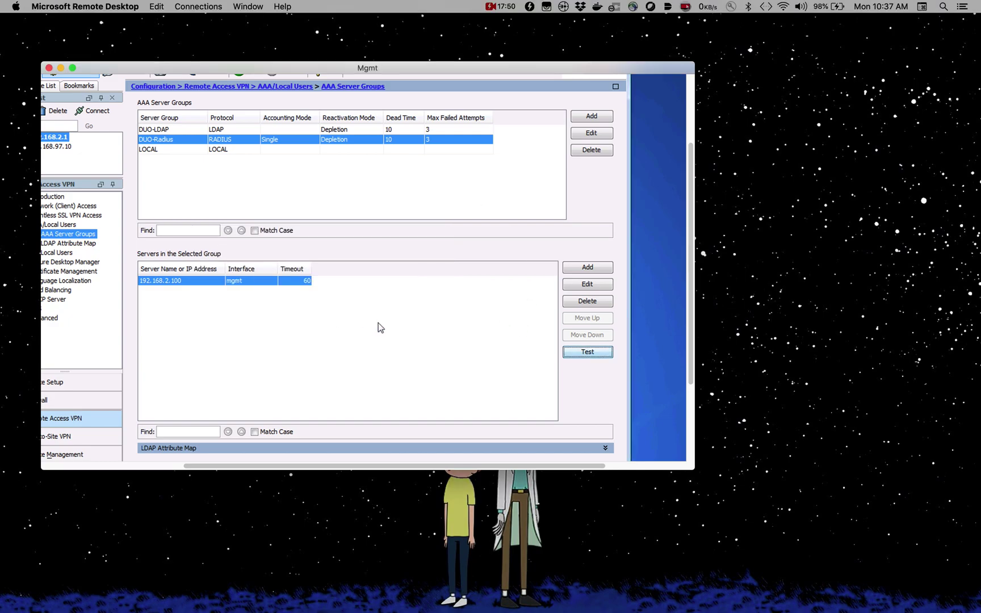
pyautogui.moveTo(424, 74); pyautogui.dragTo(492, 75)
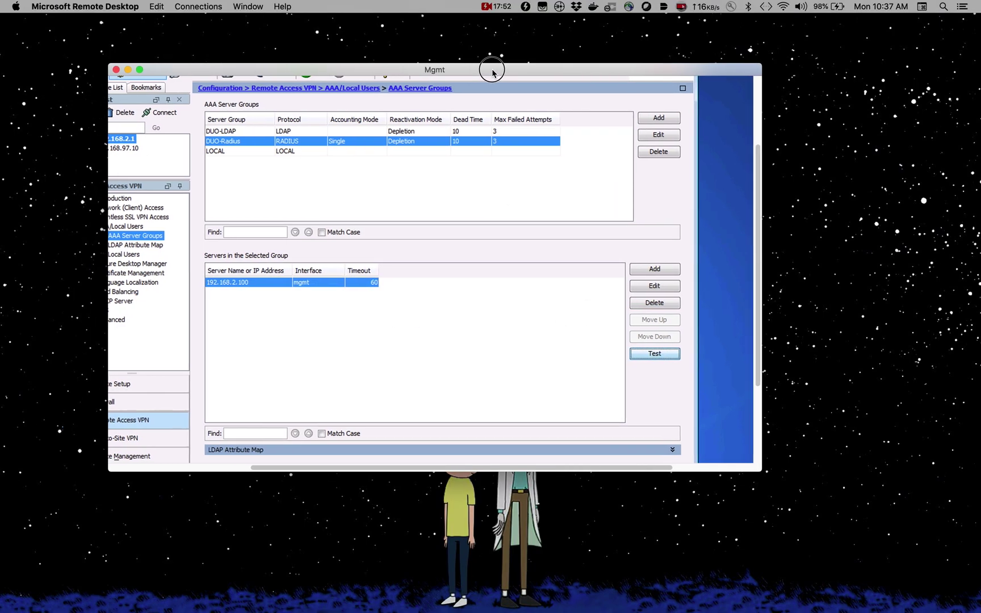
pyautogui.hotkey('ctrl', 'Up')
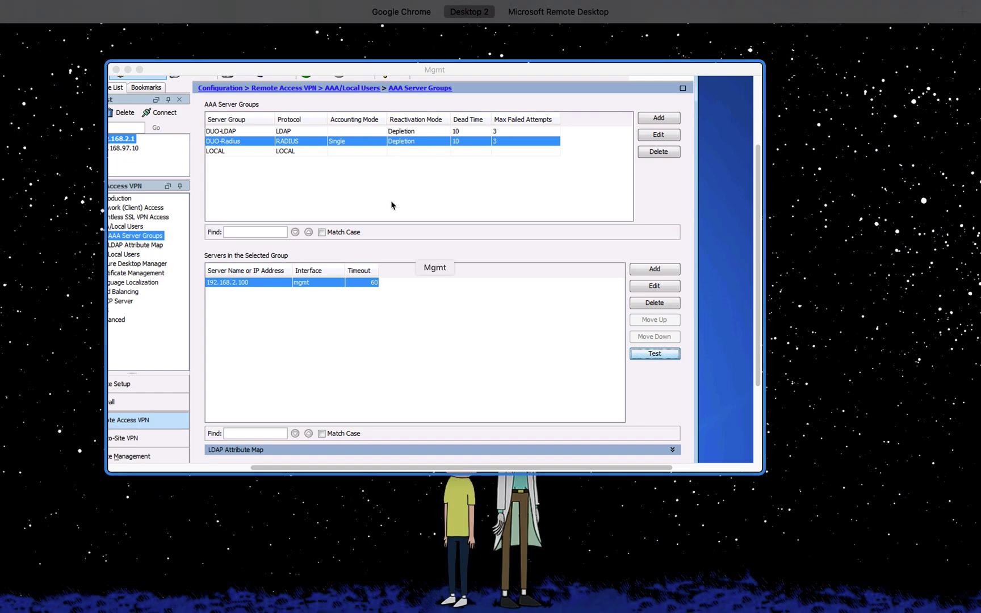
pyautogui.hotkey('ctrl', 'Up')
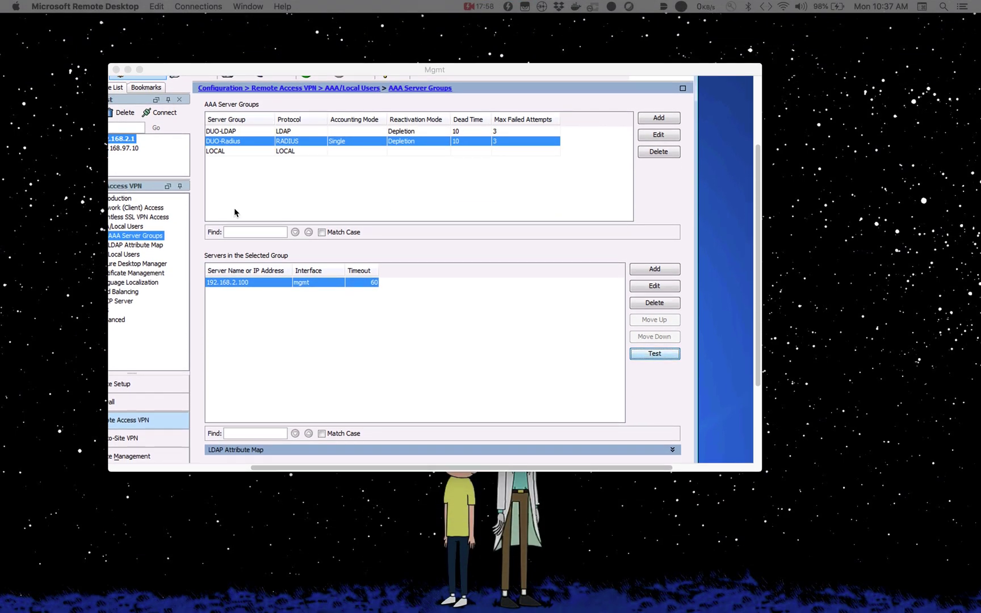
pyautogui.click(140, 70)
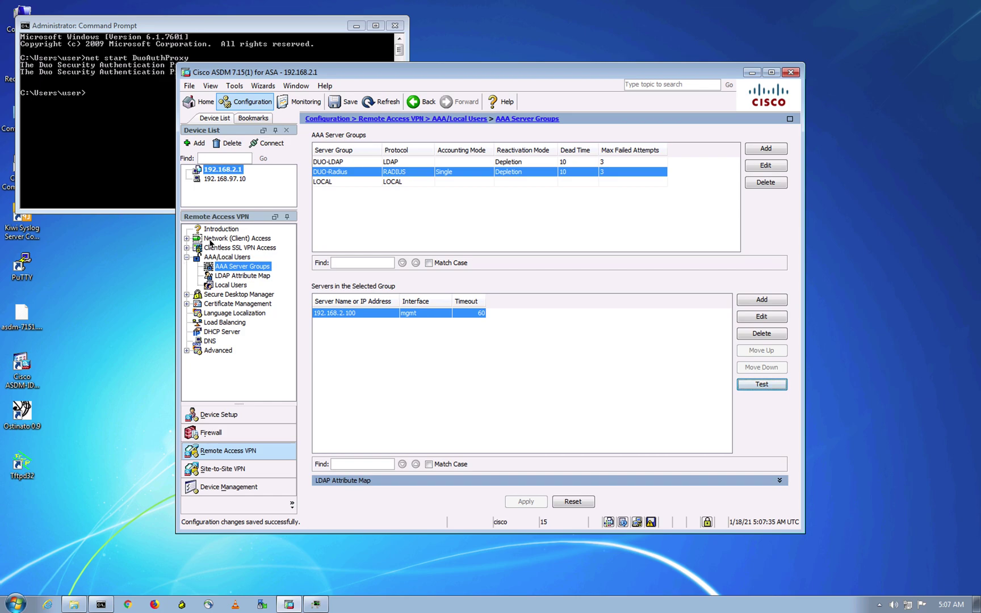
# - Open Network (Client) Access > AnyConnect Client Profile and review RAVPN_client_profile in the Profile Editor
pyautogui.click(211, 243)
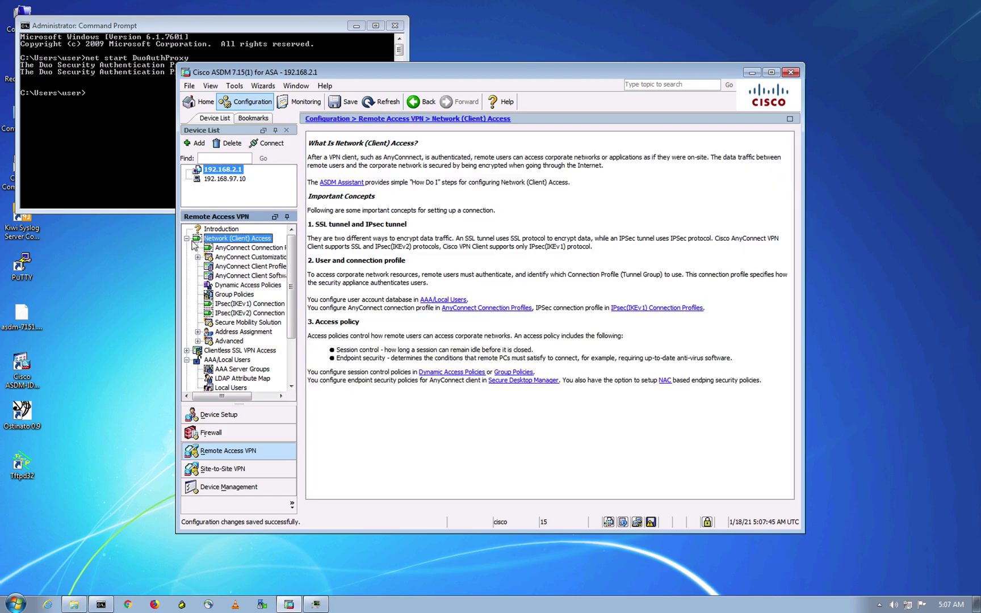
pyautogui.click(251, 266)
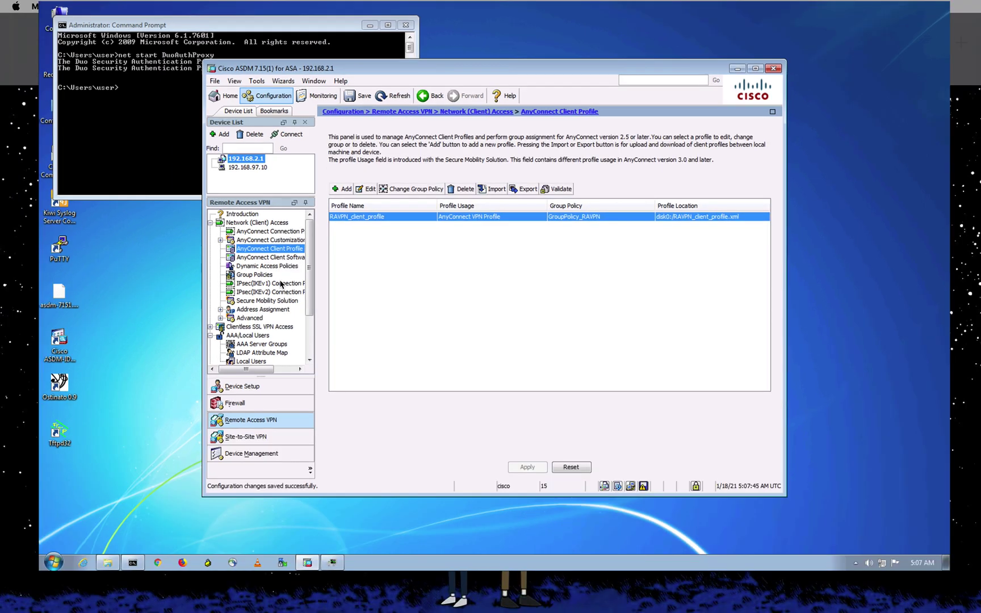
pyautogui.hotkey('ctrl', 'Up')
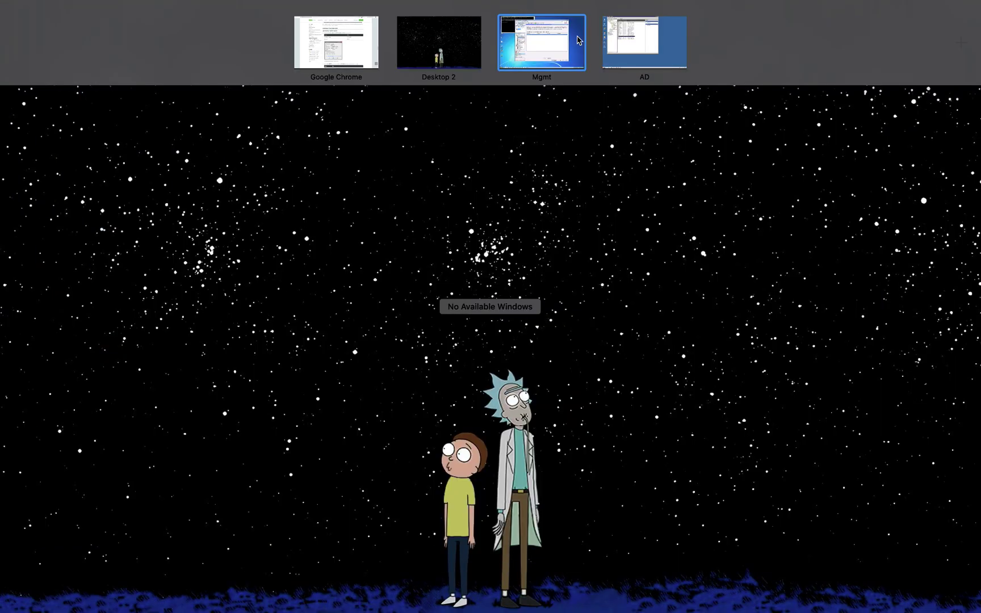
pyautogui.click(545, 40)
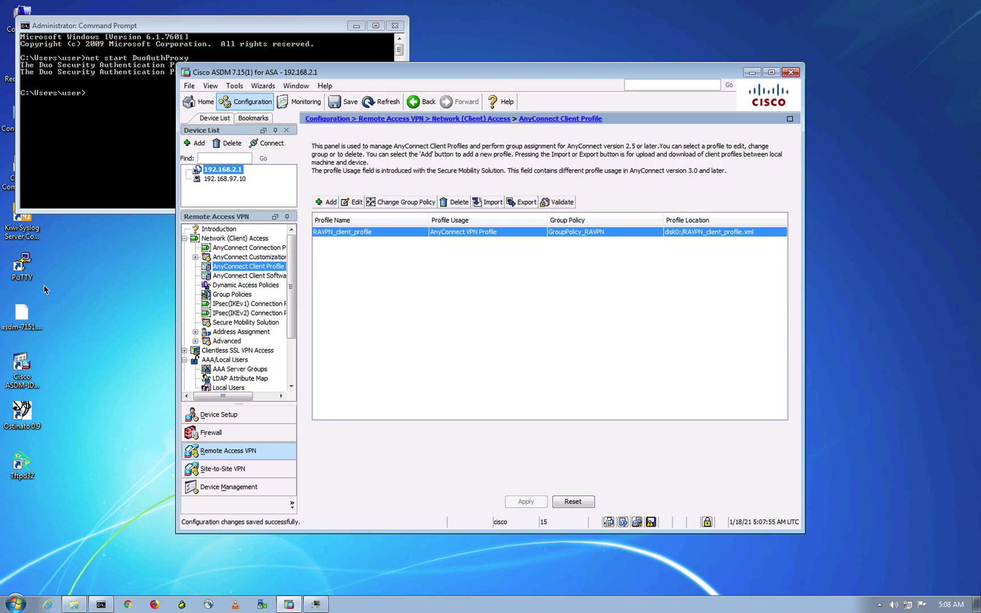
pyautogui.hotkey('ctrl', 'Up')
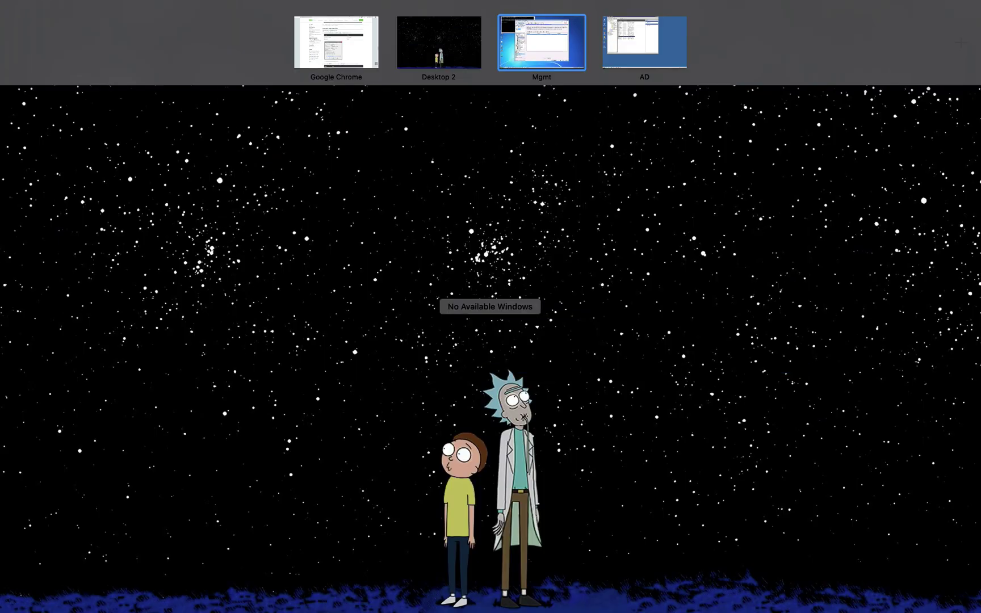
pyautogui.click(439, 43)
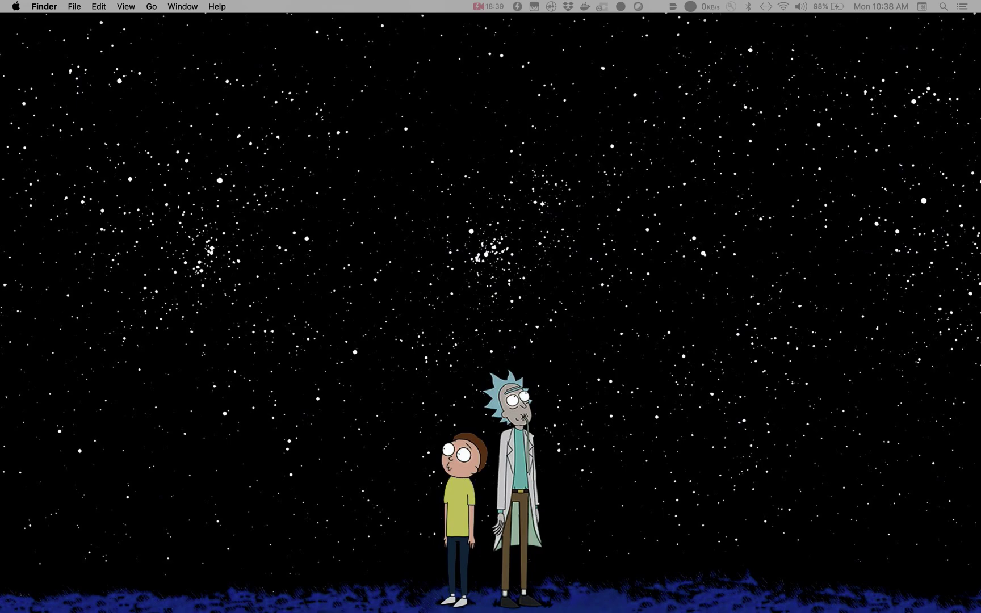
pyautogui.hotkey('ctrl', 'Up')
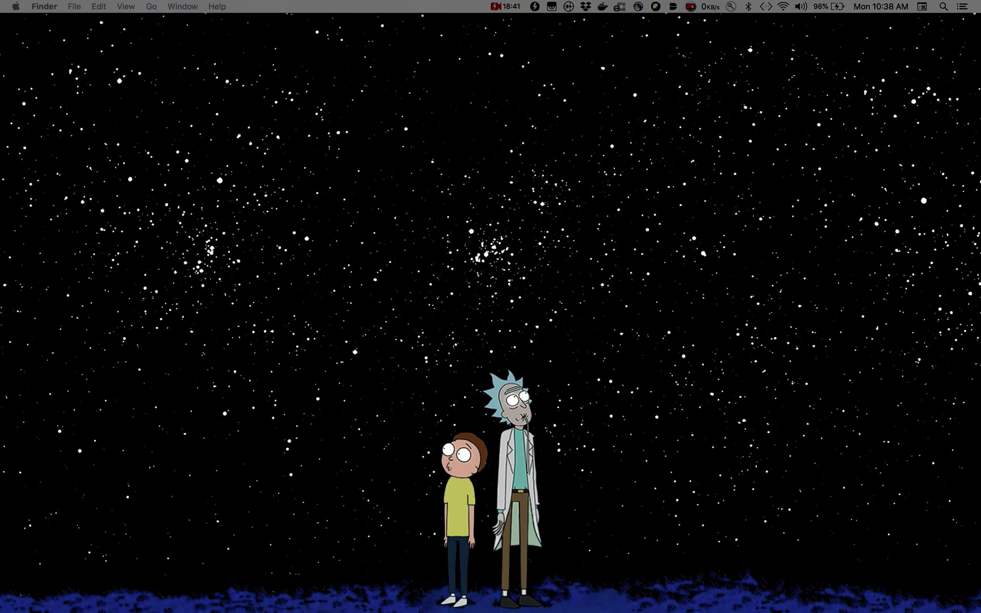
pyautogui.click(541, 43)
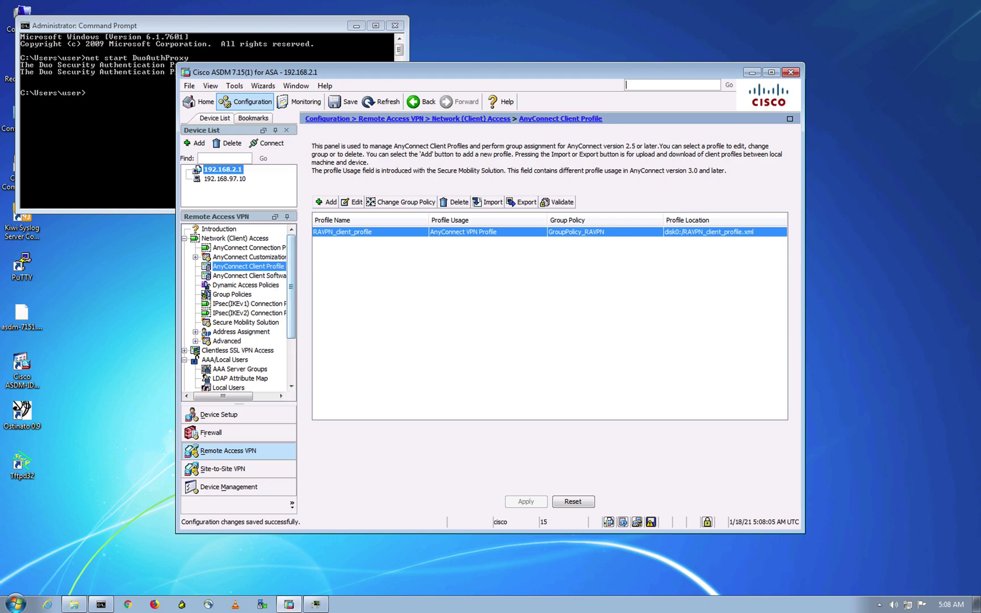
pyautogui.click(357, 202)
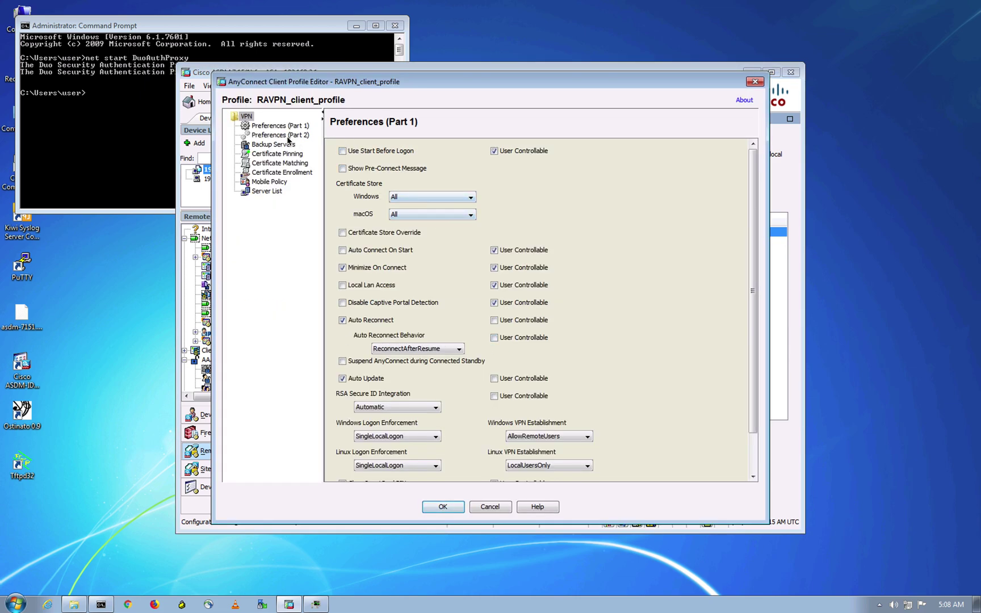
pyautogui.click(757, 83)
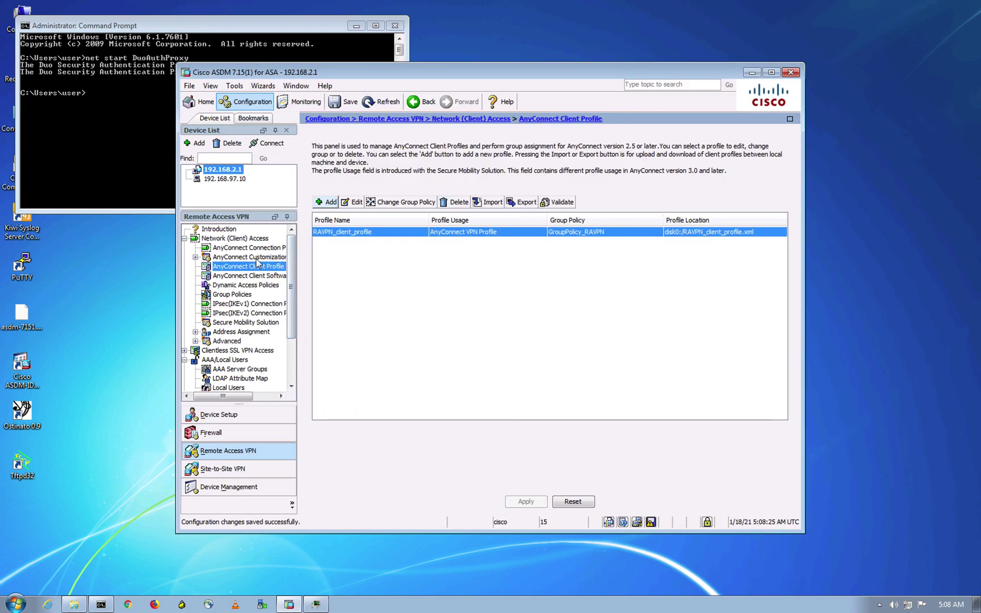
# - Set the RAVPN connection profile's AAA server group to DUO-Radius, apply, and refresh
pyautogui.click(258, 249)
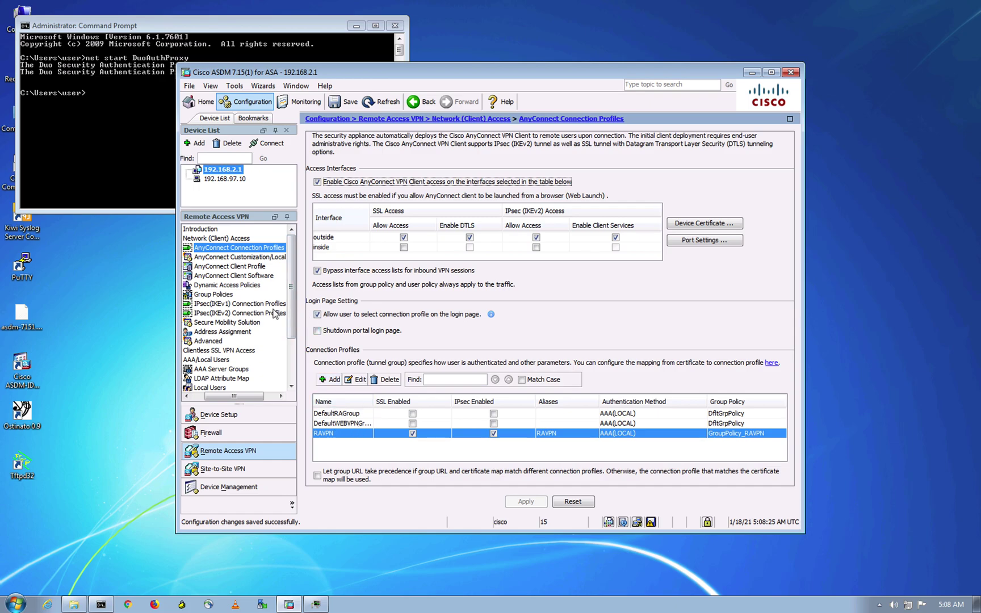
pyautogui.click(356, 379)
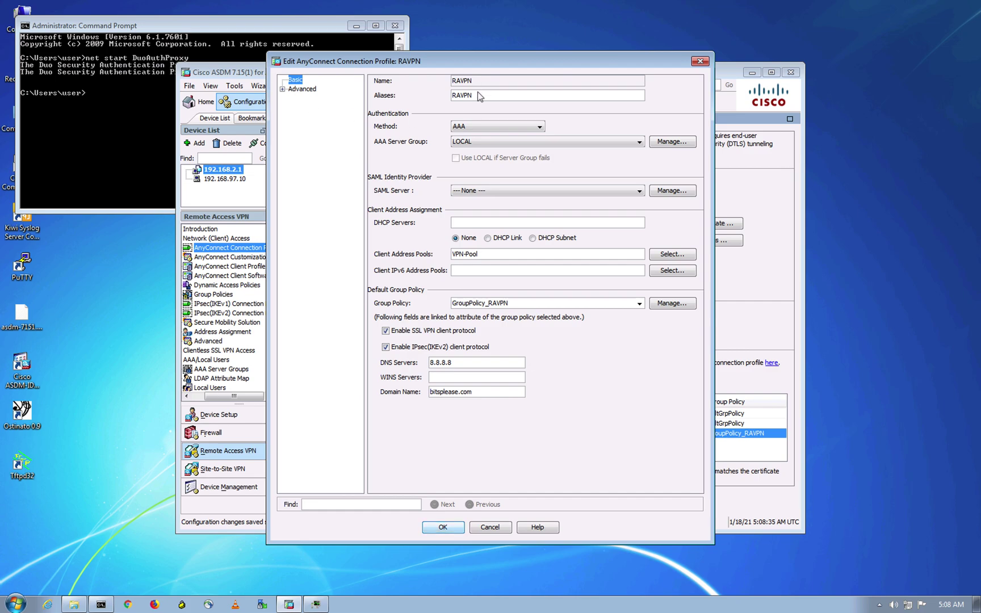
pyautogui.click(472, 141)
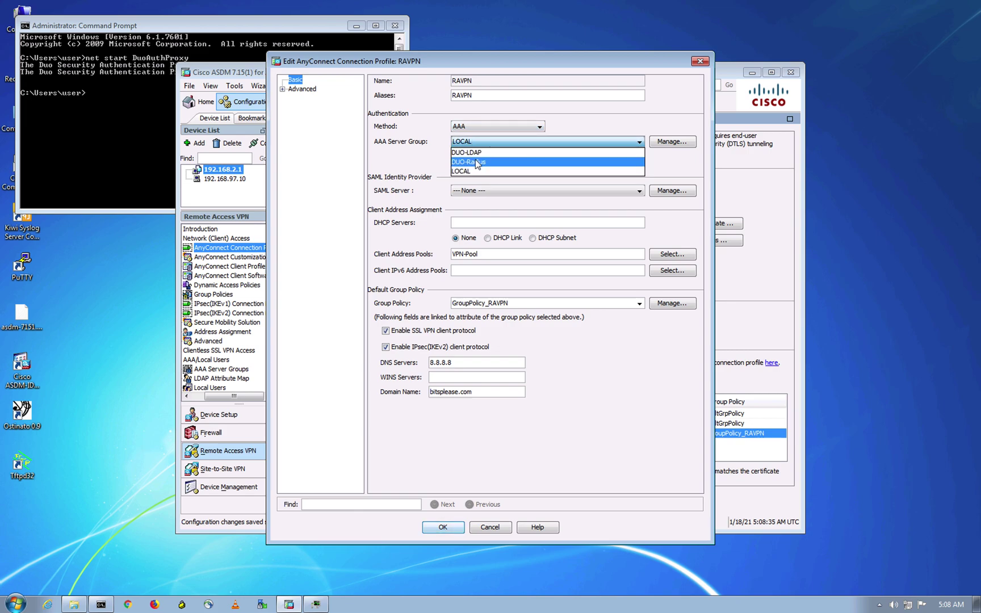
pyautogui.press('Return')
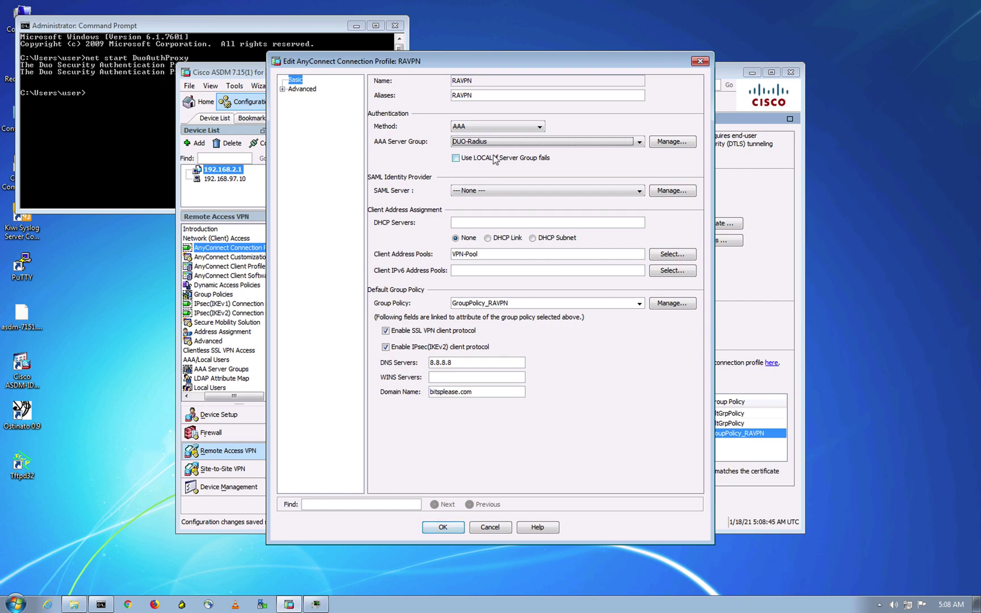
pyautogui.click(444, 527)
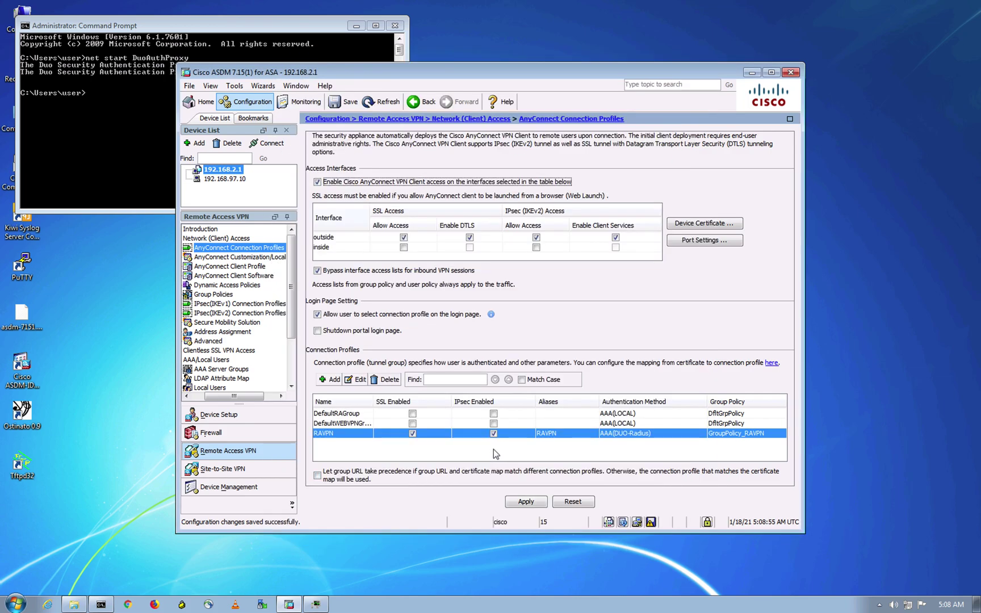
pyautogui.click(524, 502)
pyautogui.click(375, 102)
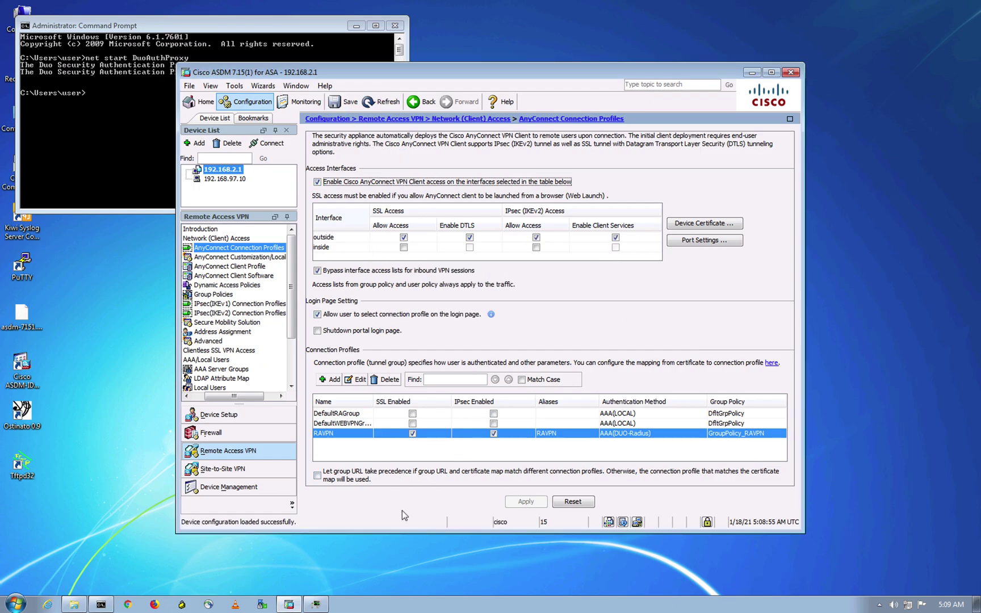
pyautogui.click(844, 289)
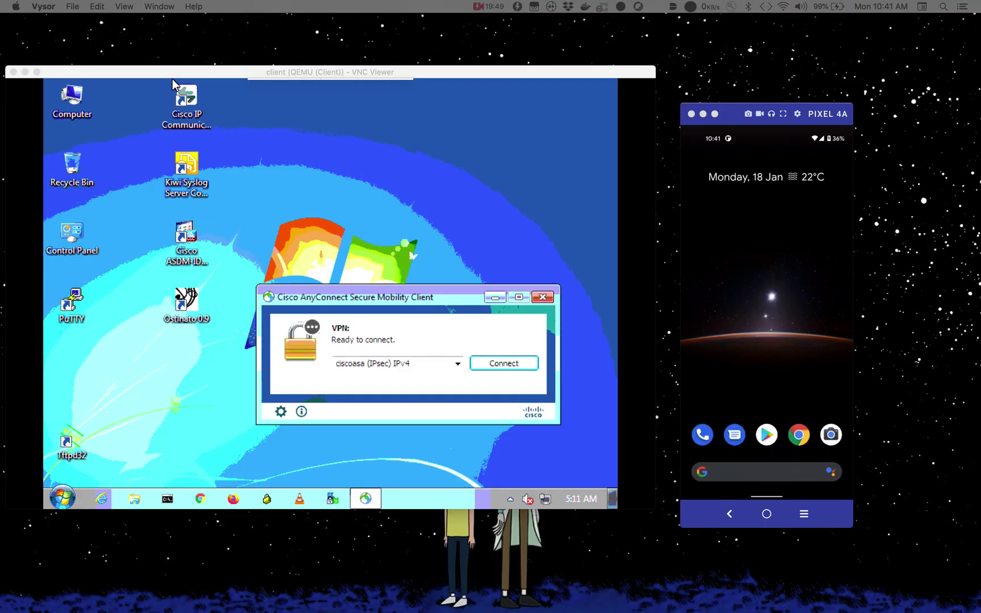
# - Switch to Chrome and view the EVE-NG DUO (RADIUS) lab topology
pyautogui.hotkey('ctrl', 'Up')
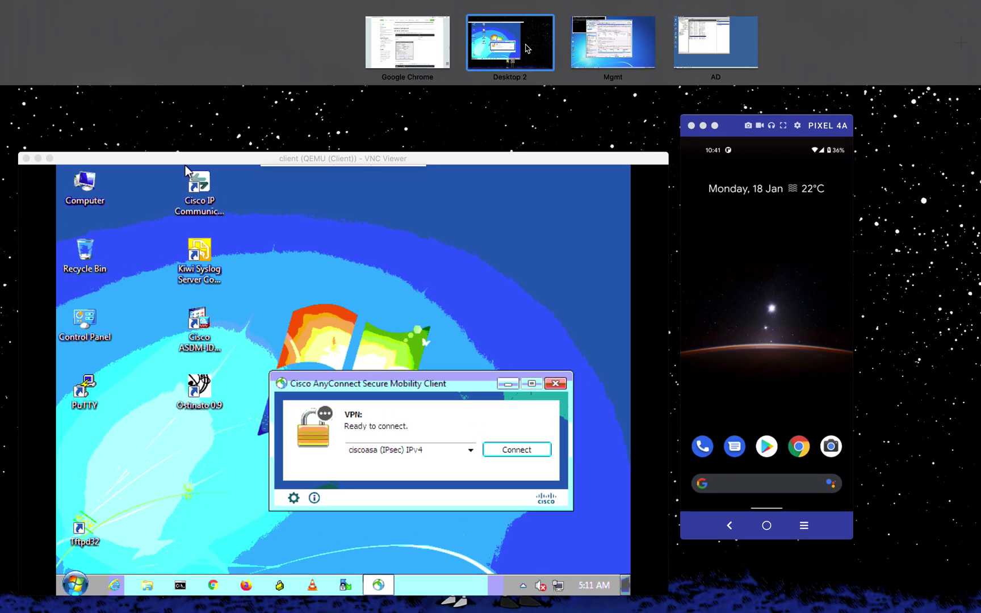
pyautogui.click(428, 55)
pyautogui.click(479, 11)
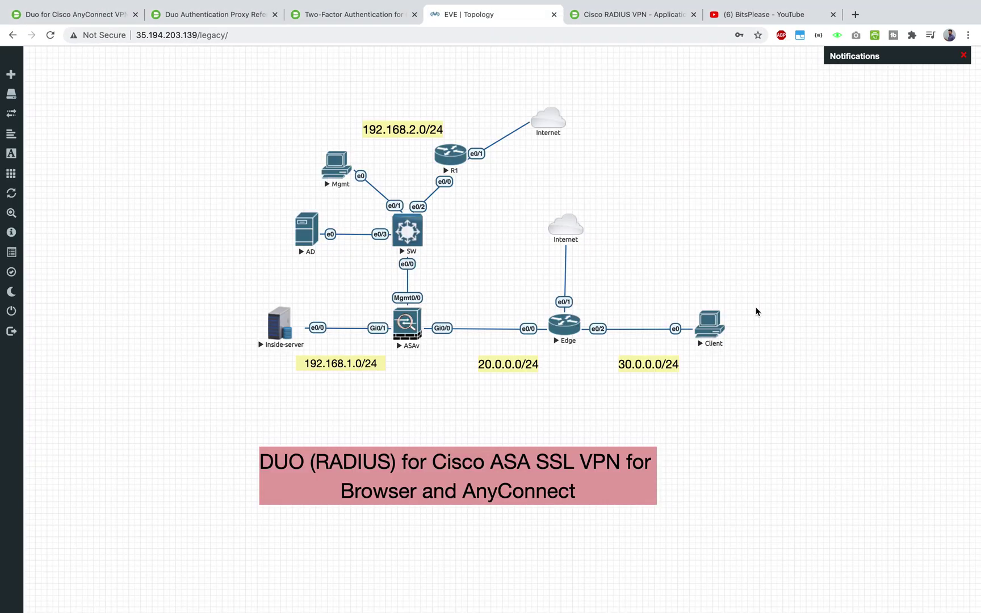
# - On the client VM, replace the AnyConnect VPN server entry with asa1.bitsplease.com
pyautogui.hotkey('ctrl', 'Up')
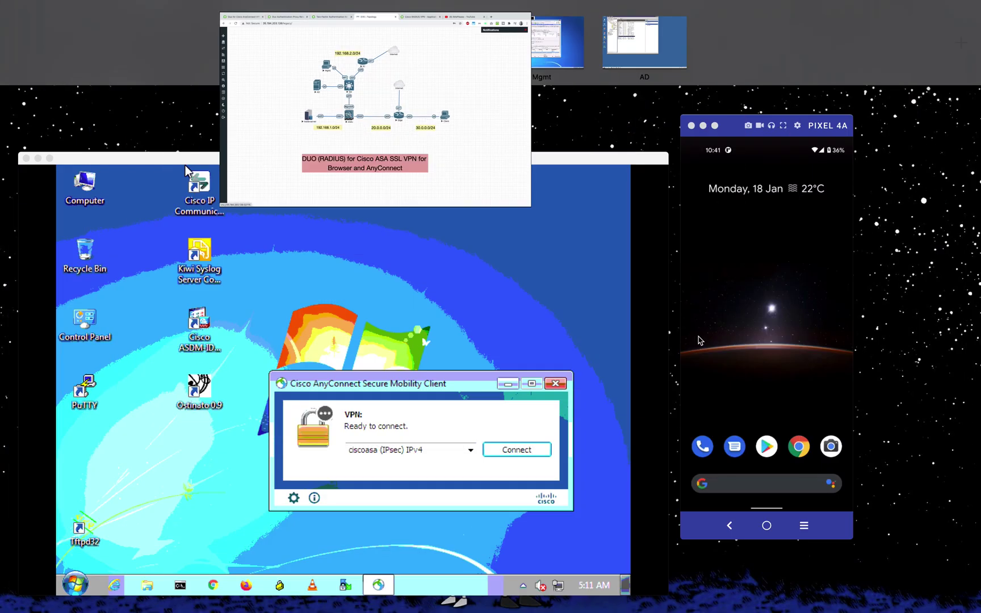
pyautogui.click(185, 166)
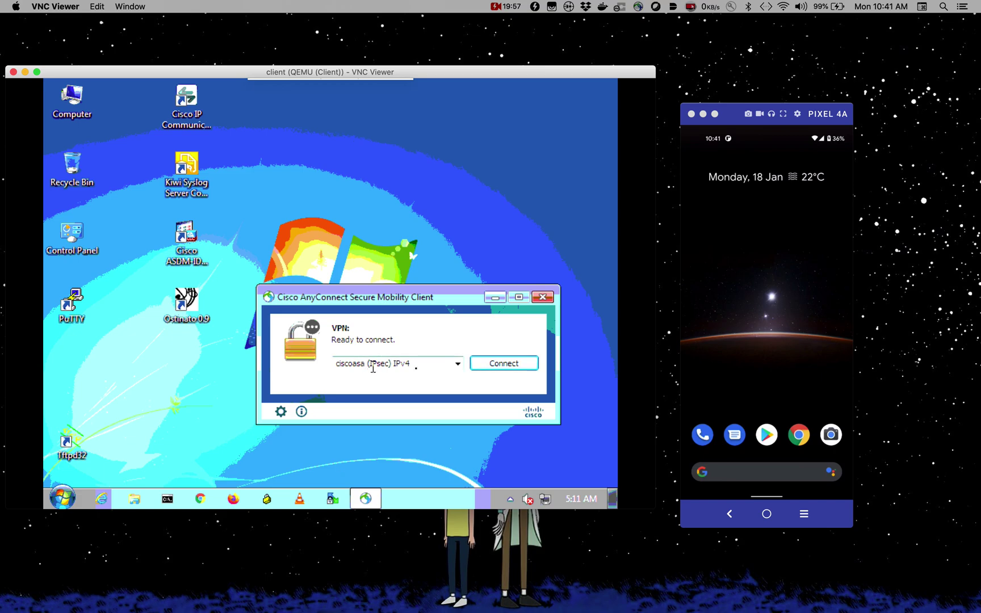
pyautogui.click(418, 366)
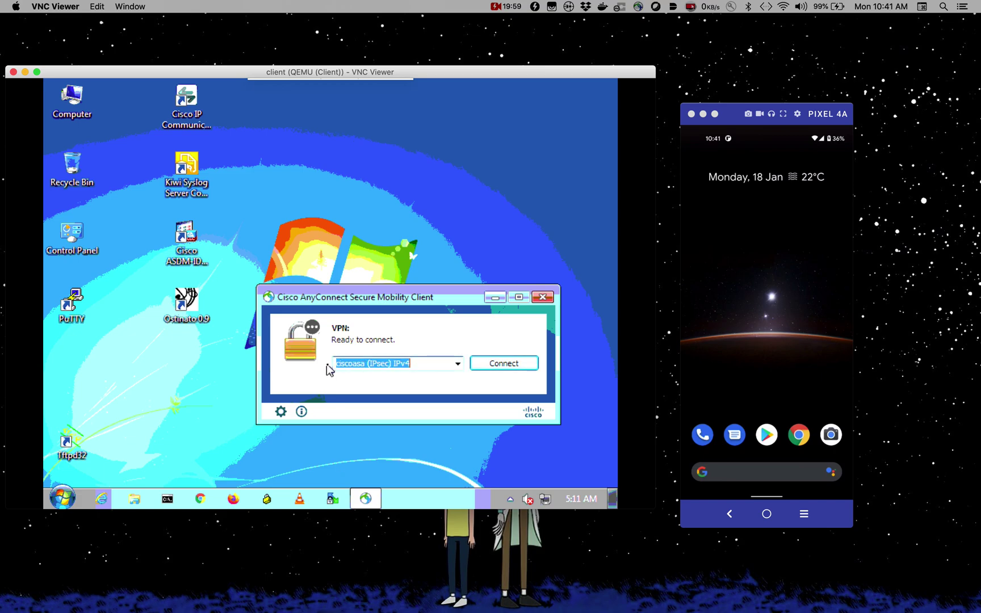
pyautogui.write('asa1.bitsplease')
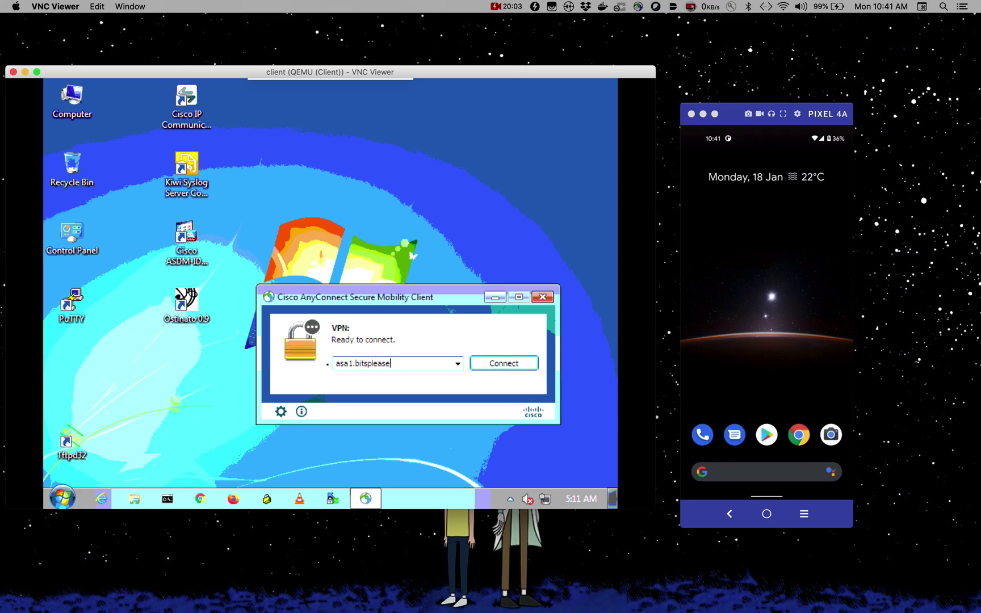
pyautogui.write('.com')
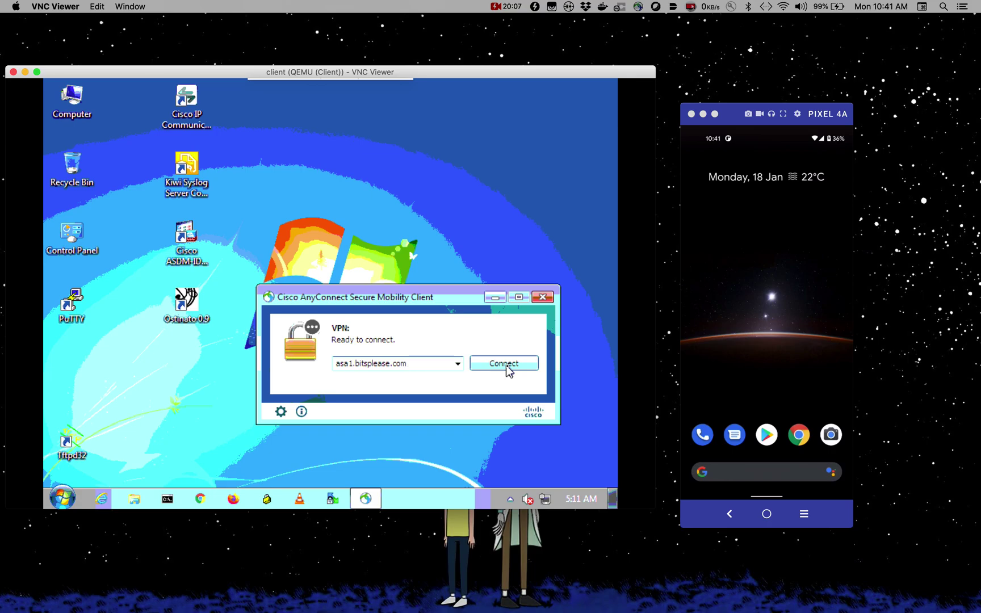
pyautogui.click(517, 558)
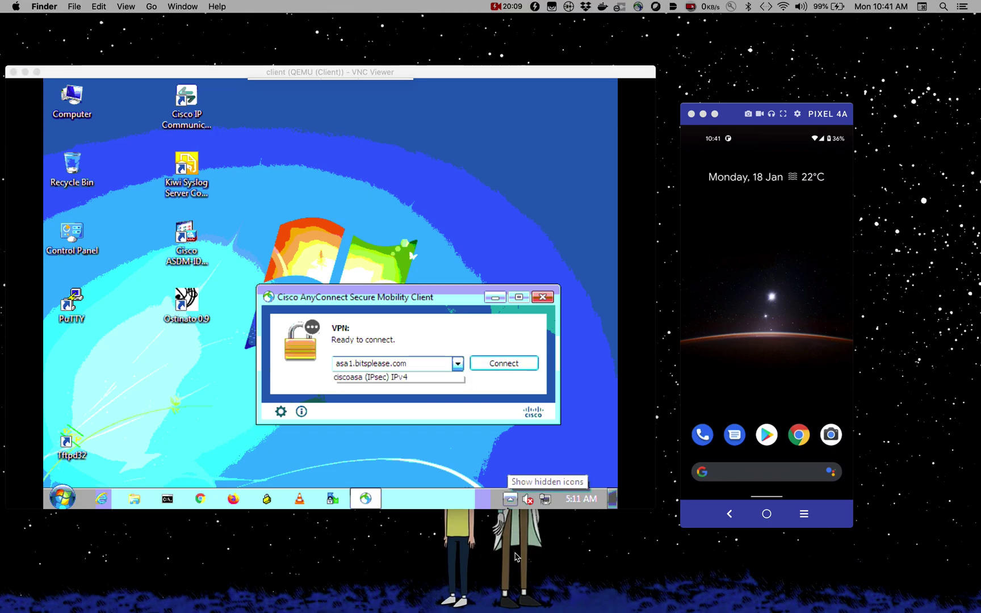
pyautogui.hotkey('ctrl', 'Up')
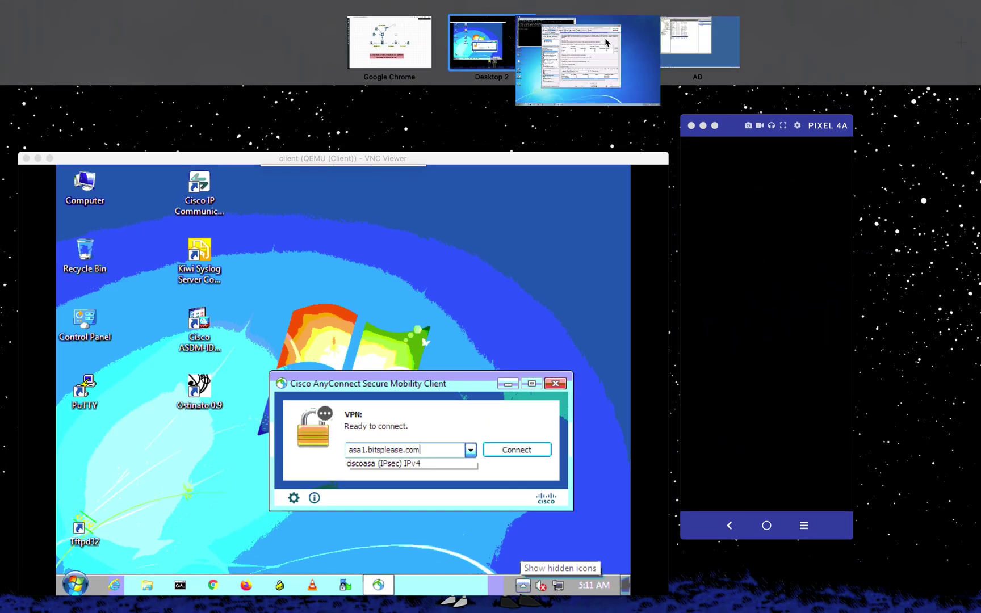
# - Clear RAVPN's secondary authentication server group, apply it, then bring up the client VM
pyautogui.click(607, 42)
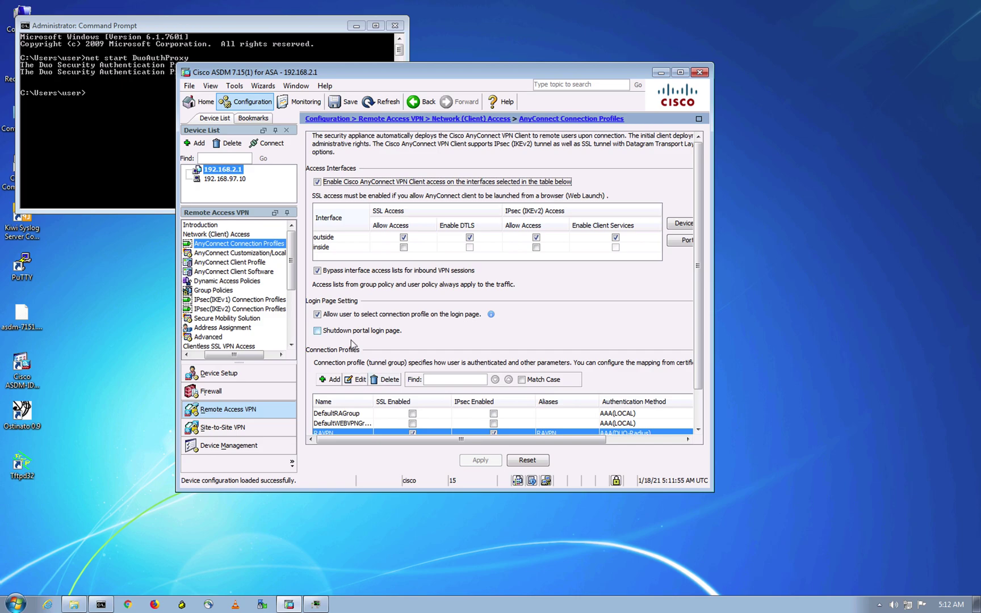
pyautogui.click(358, 379)
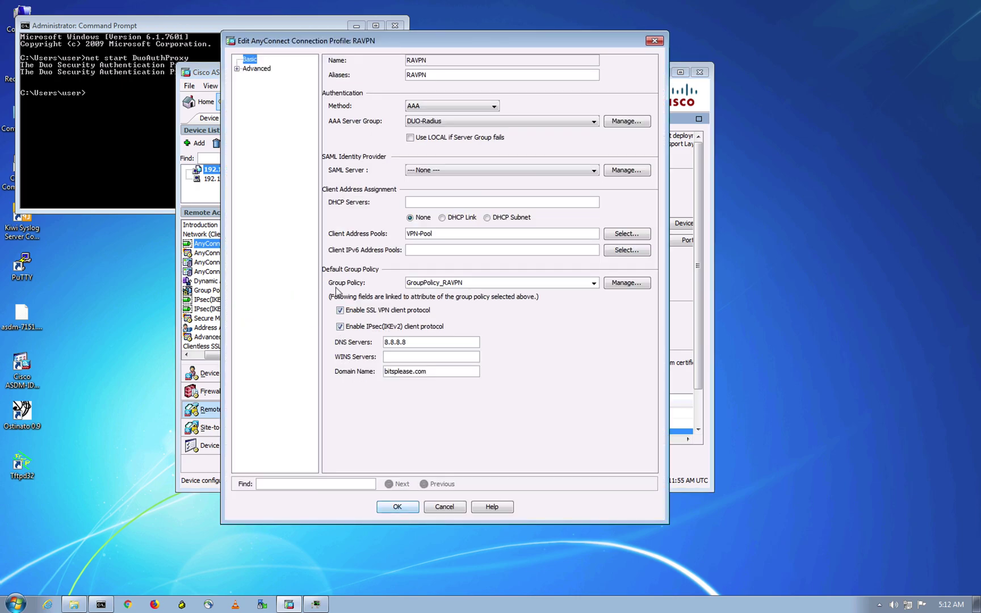
pyautogui.click(237, 69)
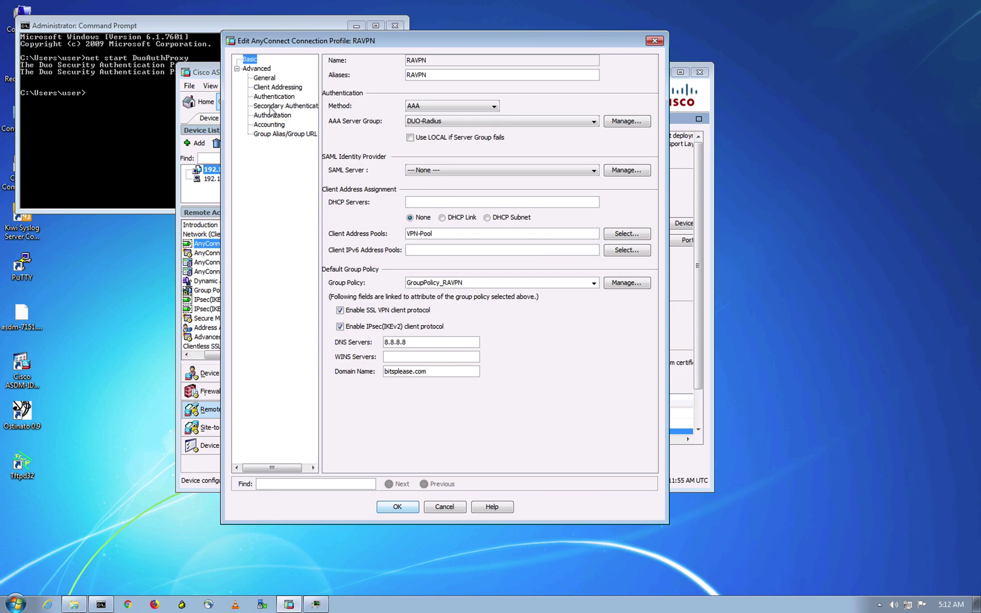
pyautogui.click(272, 106)
pyautogui.click(431, 73)
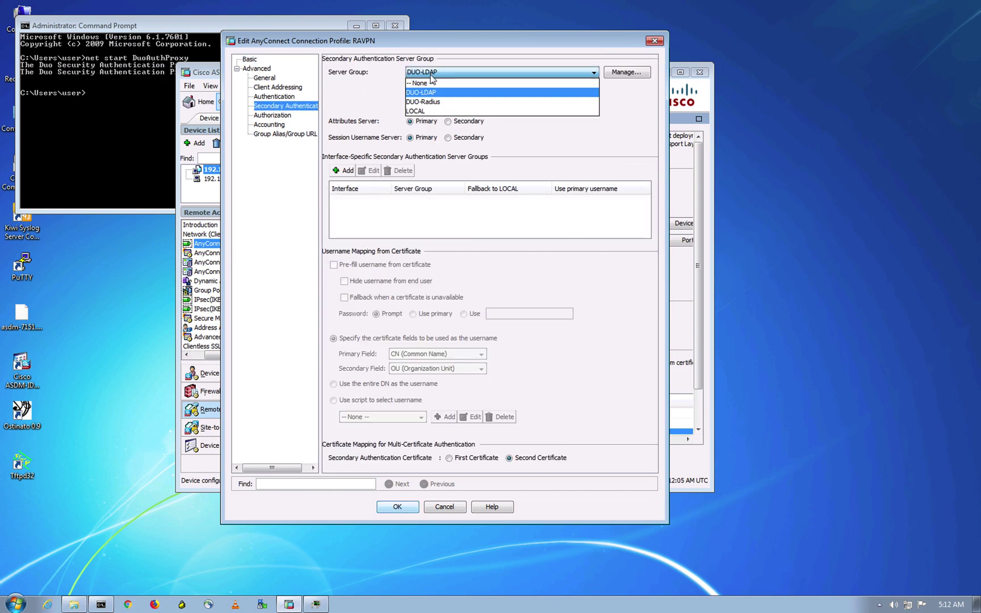
pyautogui.click(433, 80)
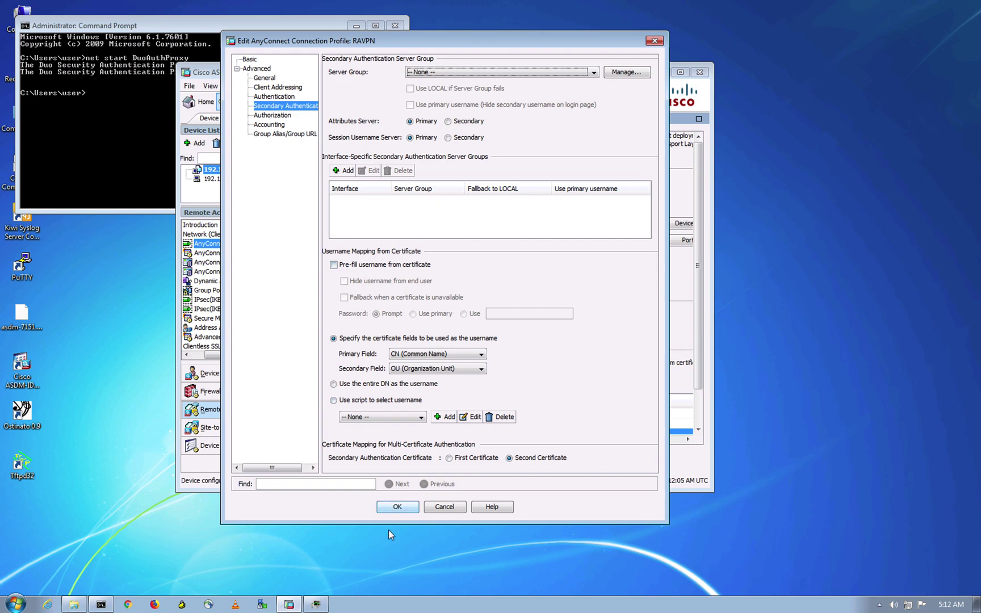
pyautogui.click(393, 507)
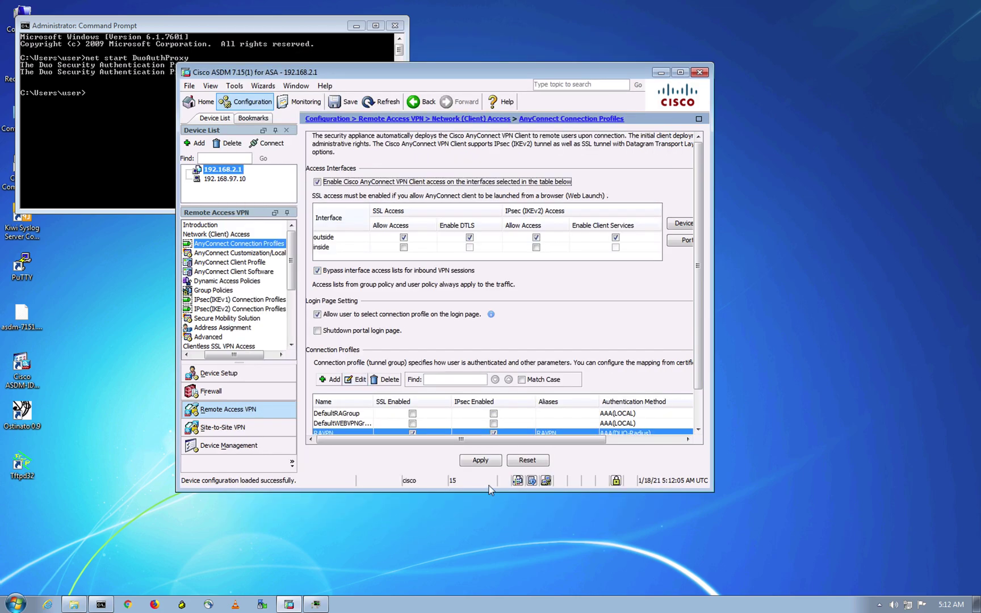
pyautogui.click(481, 462)
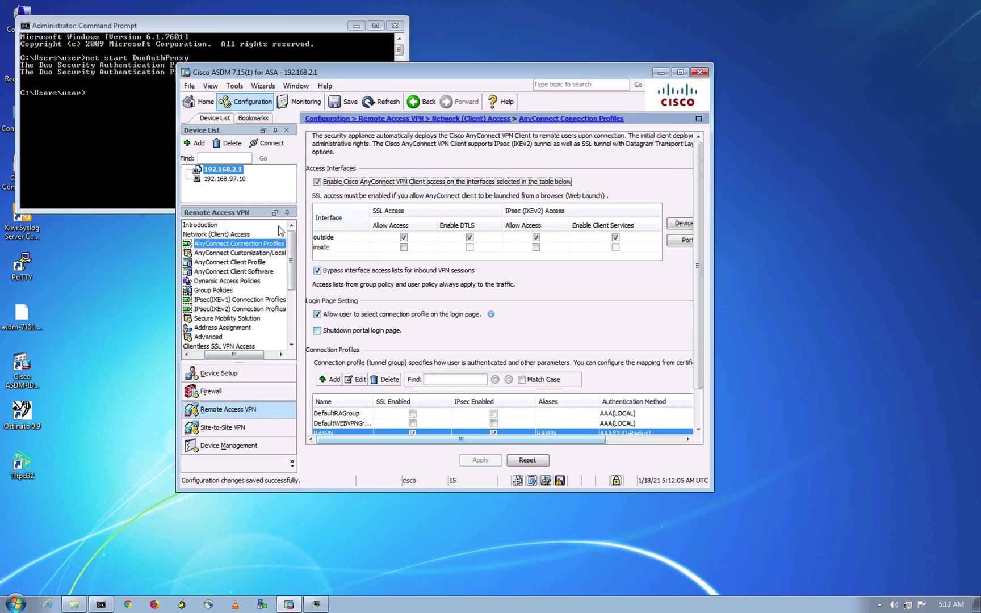
pyautogui.hotkey('ctrl', 'Up')
pyautogui.click(469, 33)
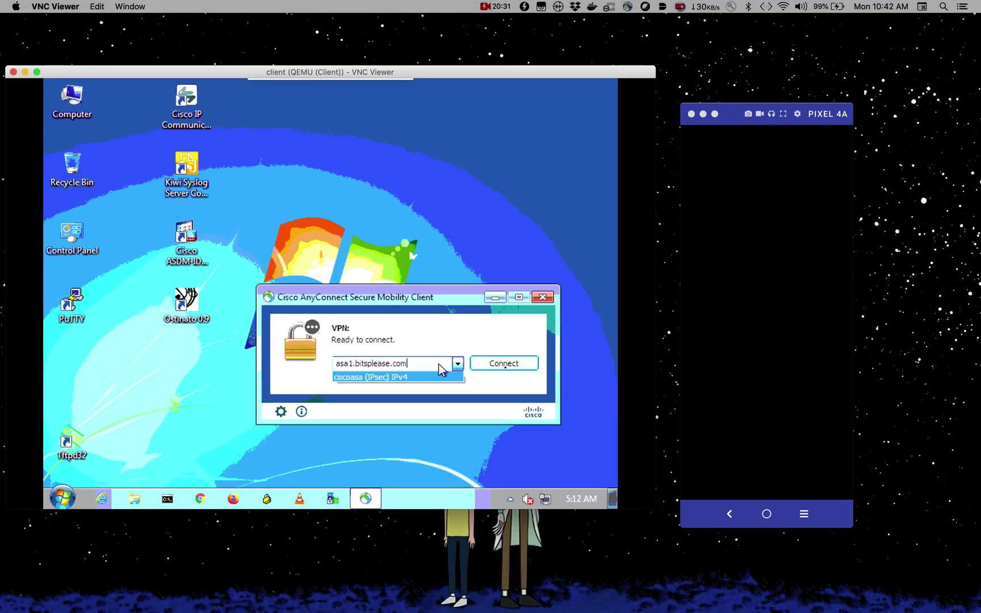
# - Connect AnyConnect to asa1.bitsplease.com, signing in with the user's credentials on the RAVPN login
pyautogui.click(505, 366)
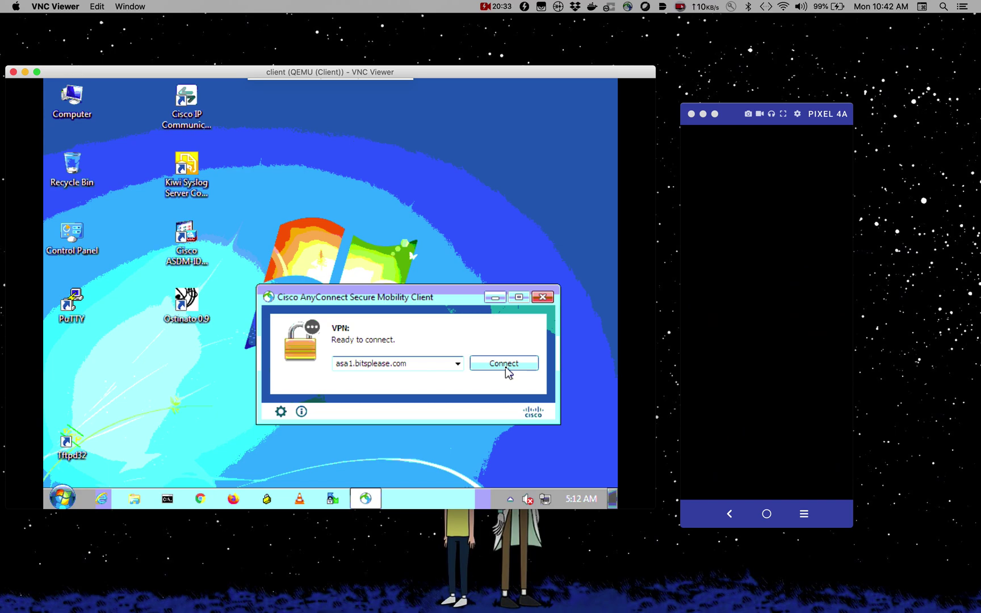
pyautogui.click(507, 364)
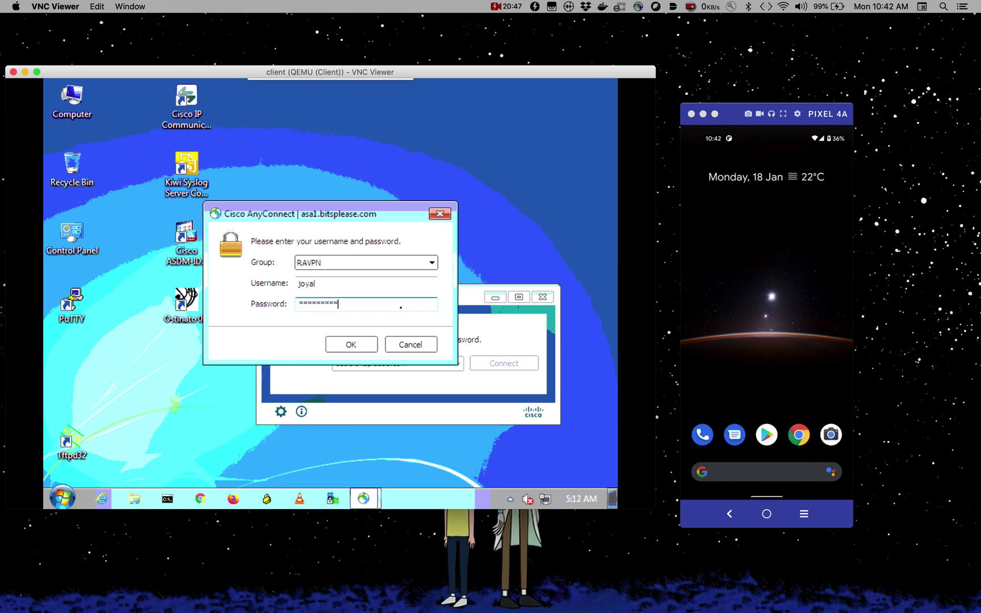
pyautogui.click(363, 343)
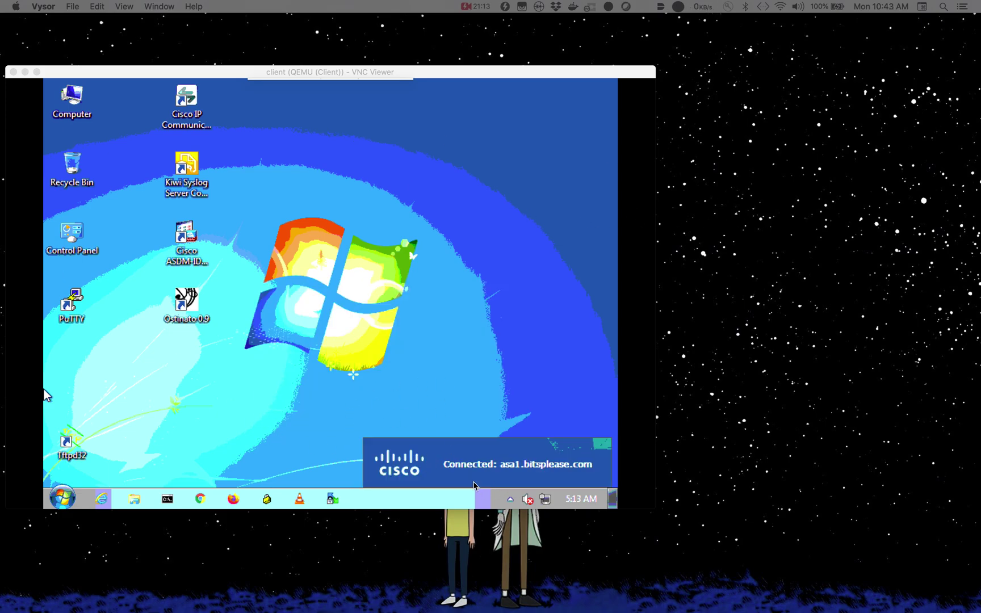
# - Ping the inside server 192.168.1.10 from a Command Prompt through the VPN
pyautogui.click(169, 498)
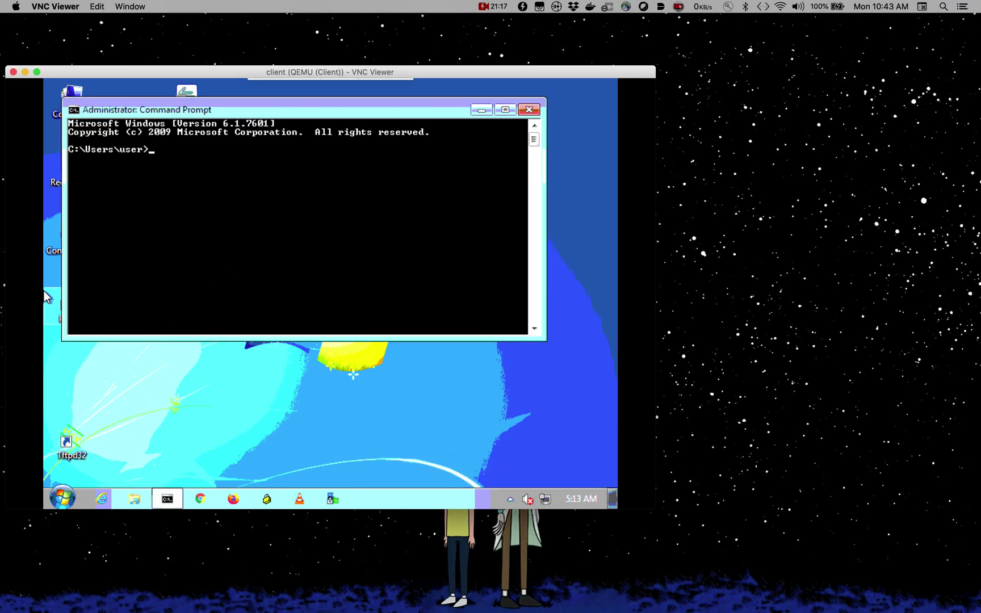
pyautogui.click(311, 257)
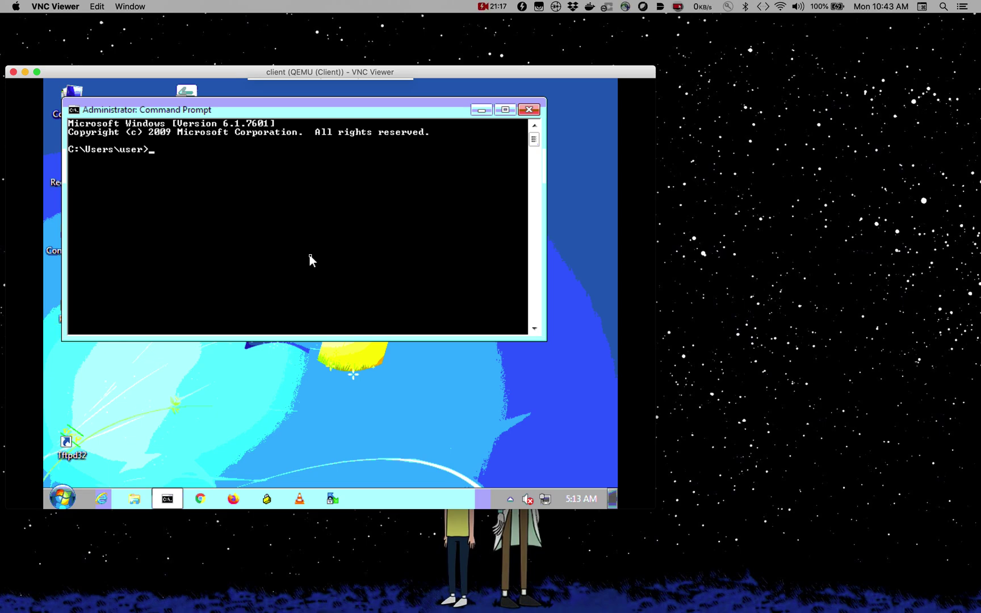
pyautogui.write('ping 192.168.1.10')
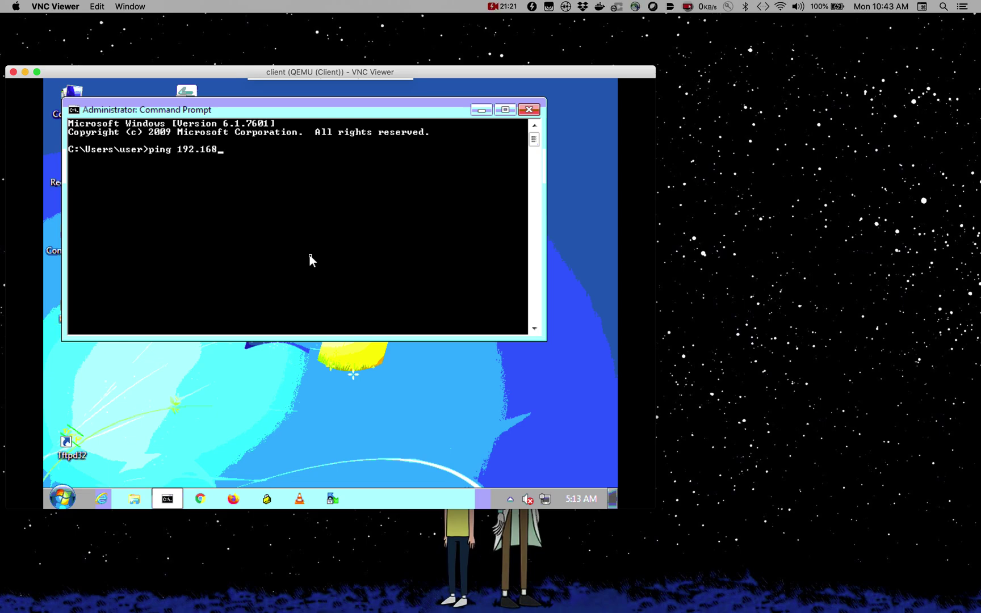
pyautogui.press('Return')
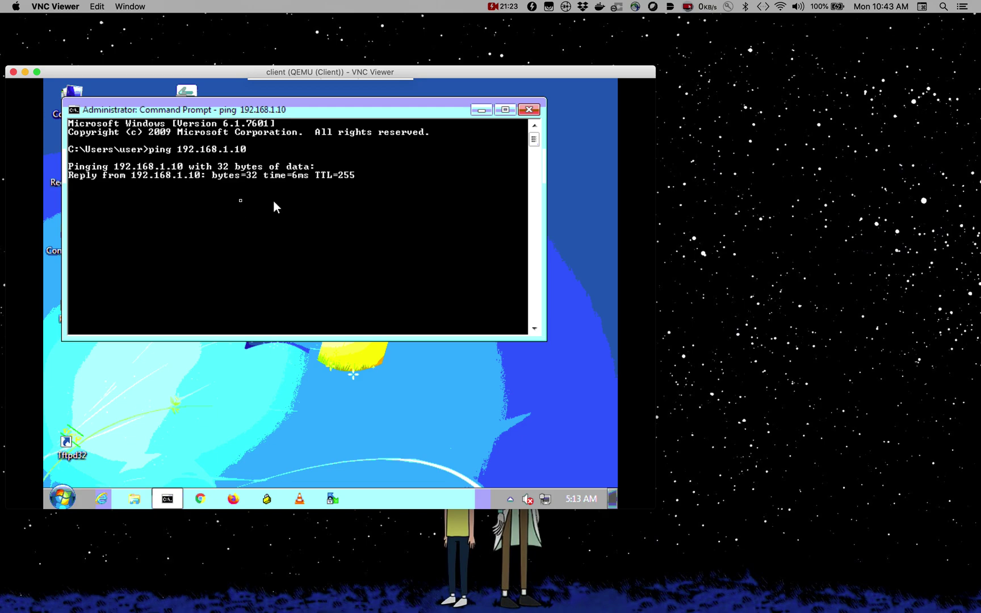
# - Switch back to the Chrome space showing the EVE-NG lab topology
pyautogui.click(753, 216)
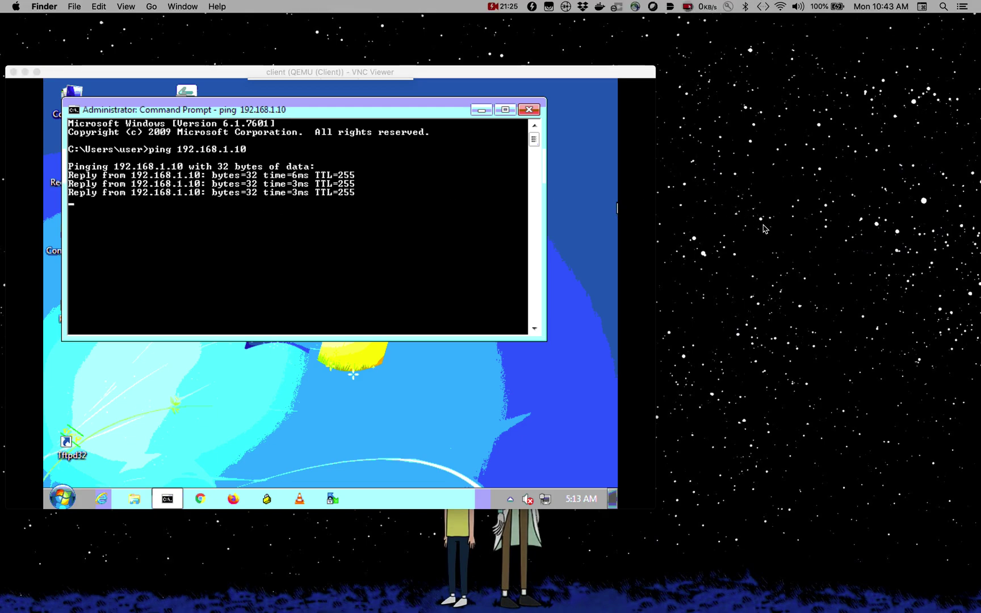
pyautogui.hotkey('ctrl', 'Up')
pyautogui.click(416, 5)
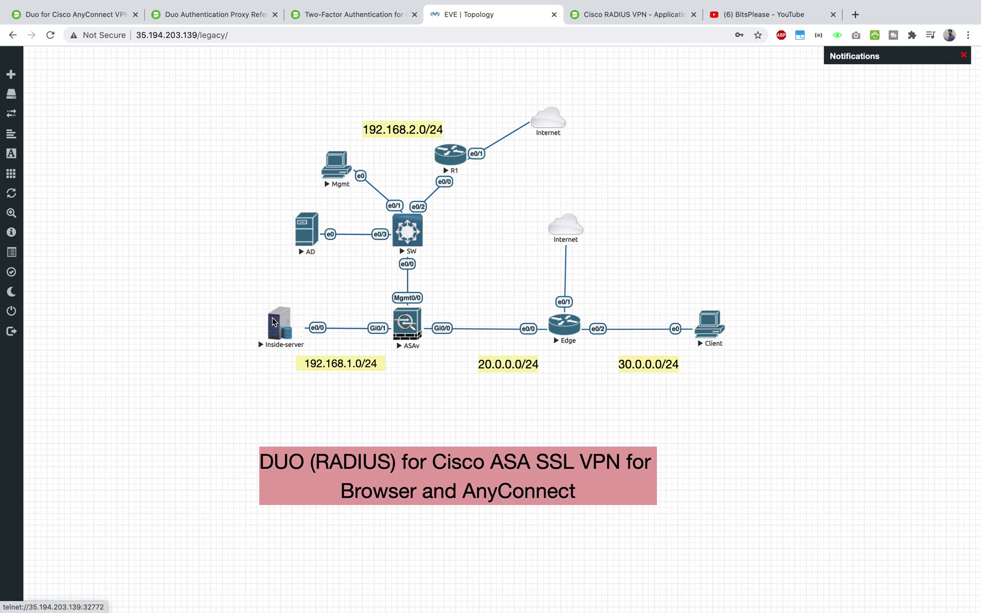
pyautogui.hotkey('ctrl', 'Up')
pyautogui.click(241, 326)
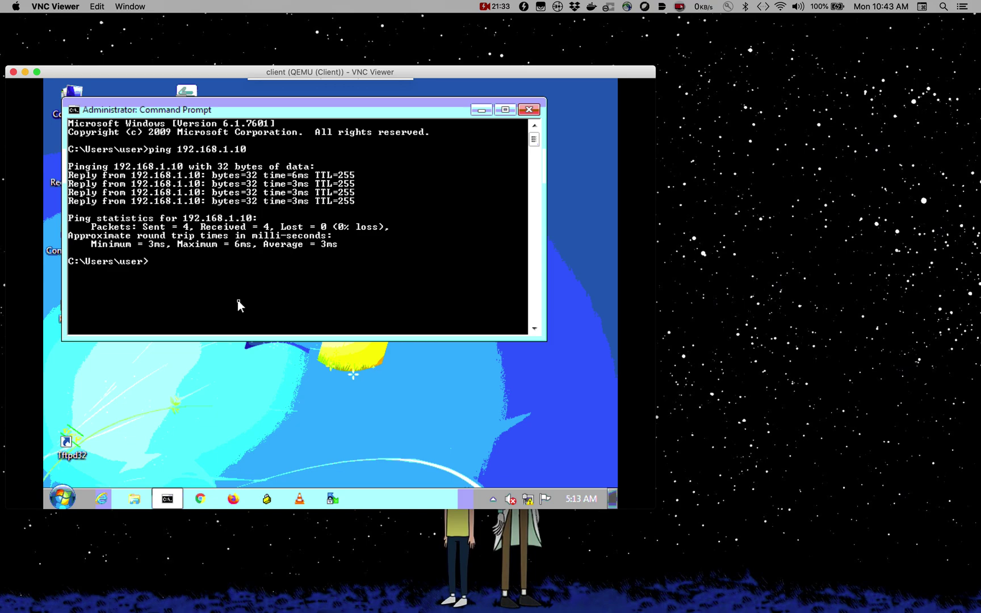
pyautogui.click(831, 347)
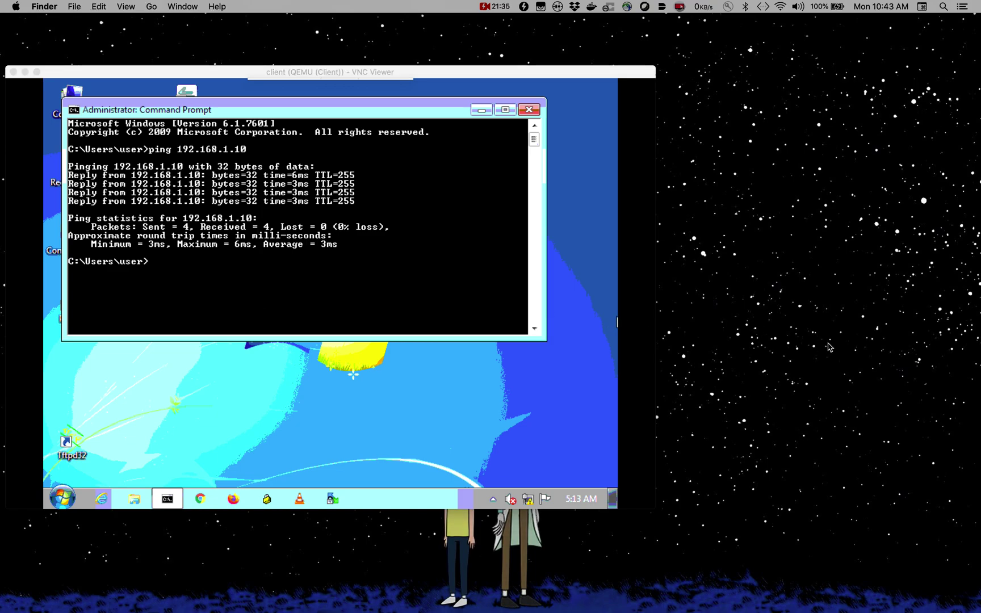
pyautogui.hotkey('ctrl', 'Up')
pyautogui.moveTo(349, 37)
pyautogui.click(278, 54)
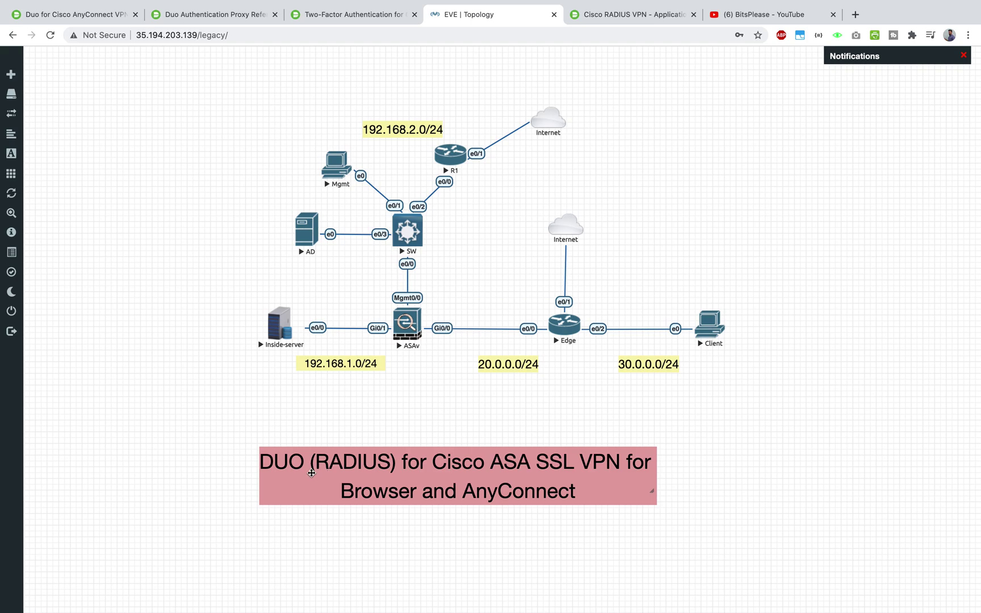
# - Look over the Duo Authentication Proxy docs and the ASA RADIUS two-factor guide
pyautogui.click(222, 13)
pyautogui.scroll(-1, 306, 351)
pyautogui.click(327, 13)
pyautogui.scroll(-20, 355, 336)
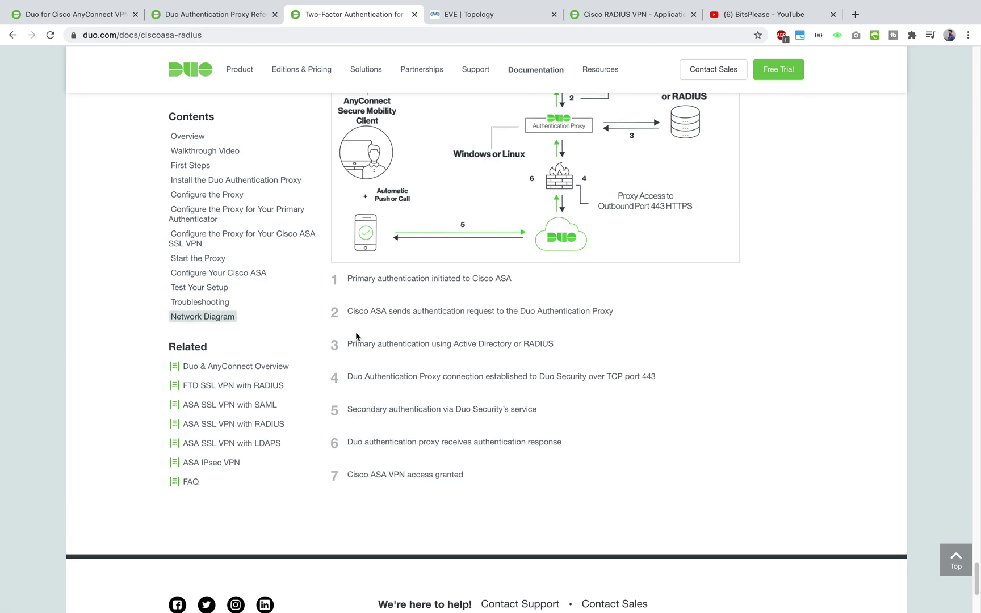
pyautogui.scroll(5, 357, 336)
pyautogui.scroll(-4, 662, 383)
pyautogui.scroll(2, 590, 260)
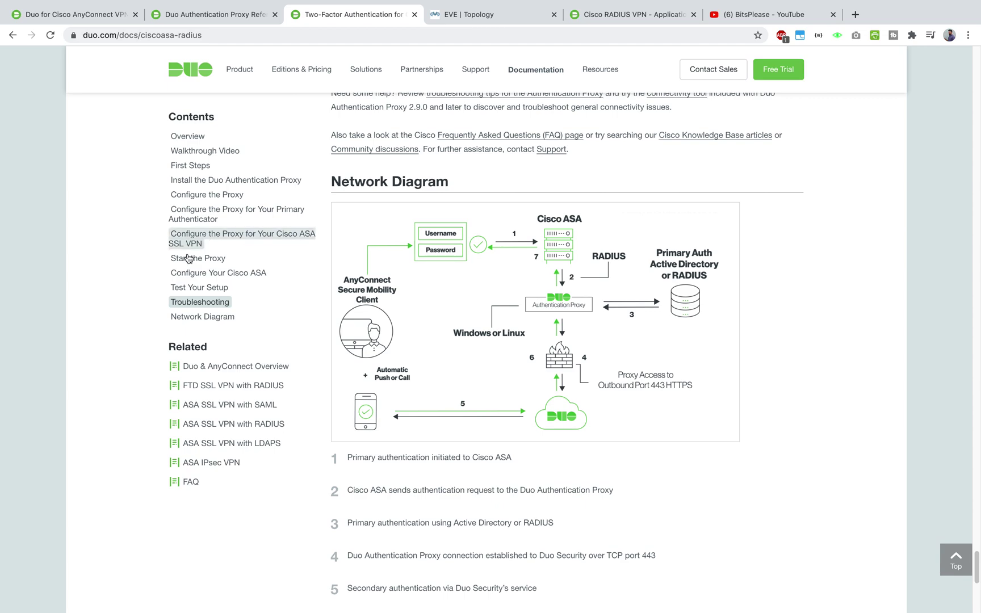
# - Open the 'ASA SSL VPN with LDAPS' guide in a new tab, read it, then return to the RADIUS guide
pyautogui.rightClick(256, 448)
pyautogui.click(271, 450)
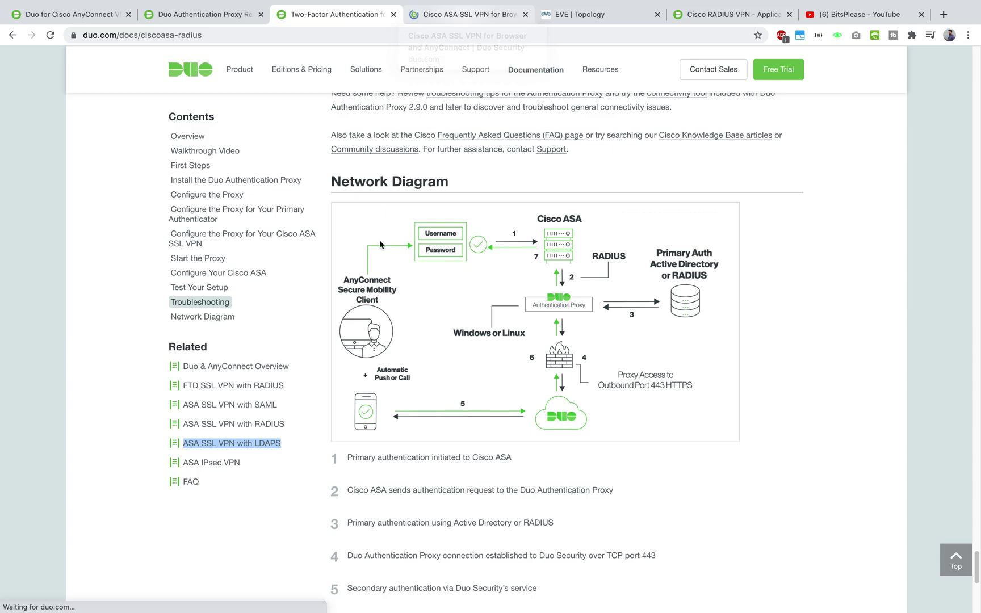
pyautogui.click(463, 17)
pyautogui.scroll(-20, 467, 339)
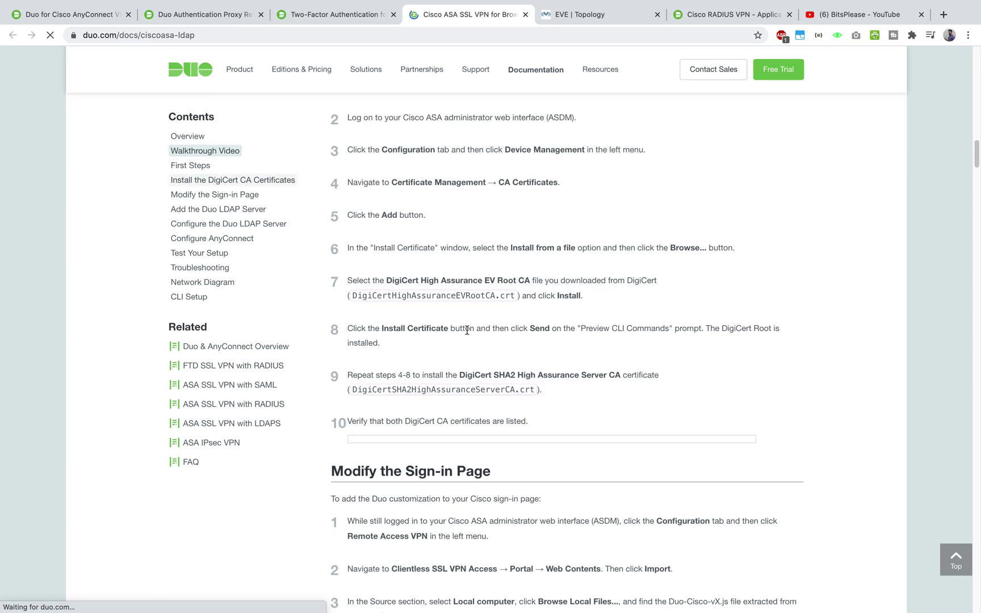
pyautogui.scroll(-20, 463, 364)
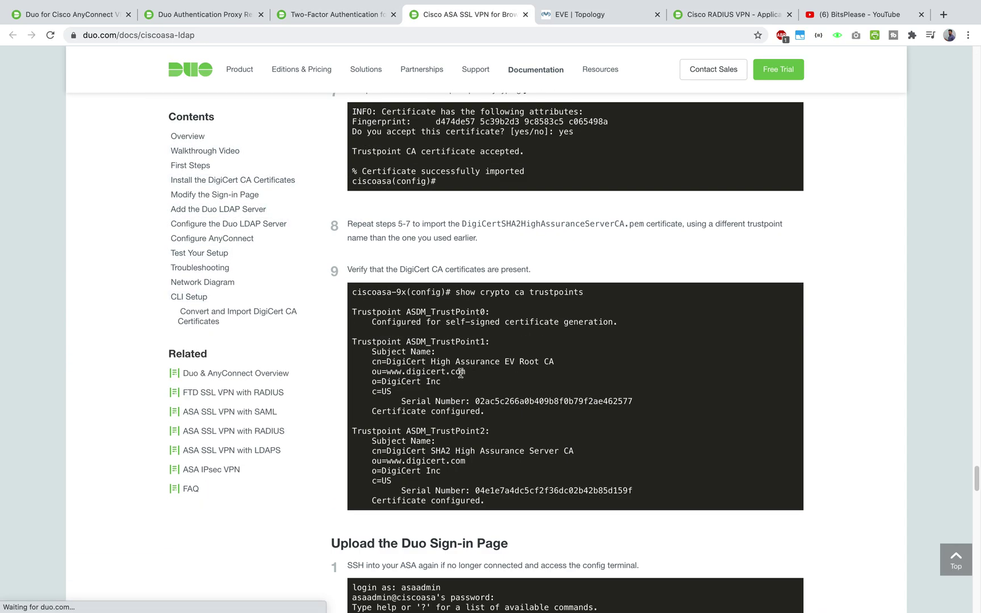
pyautogui.scroll(20, 462, 389)
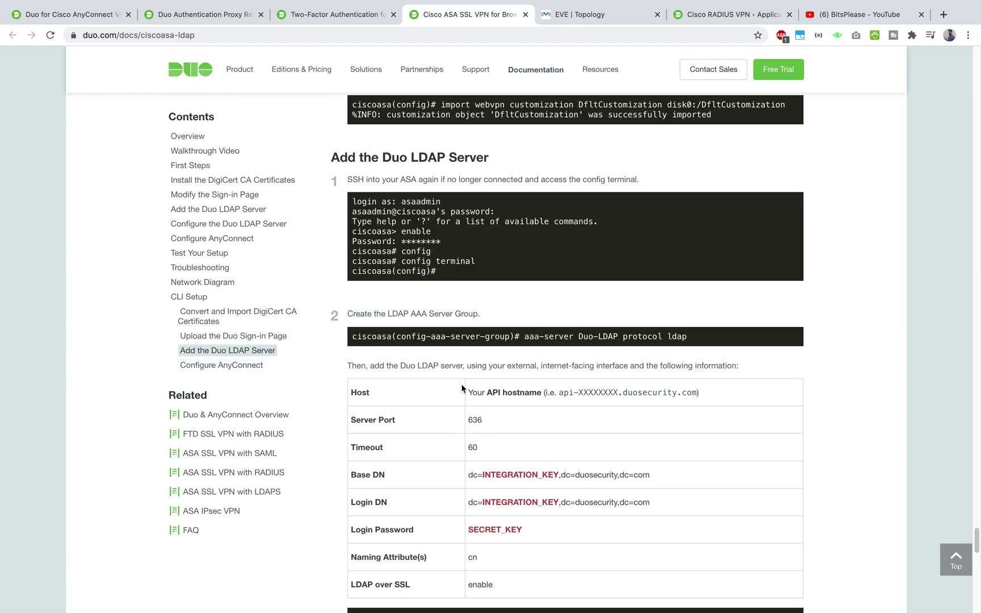
pyautogui.scroll(15, 462, 384)
pyautogui.scroll(-3, 461, 384)
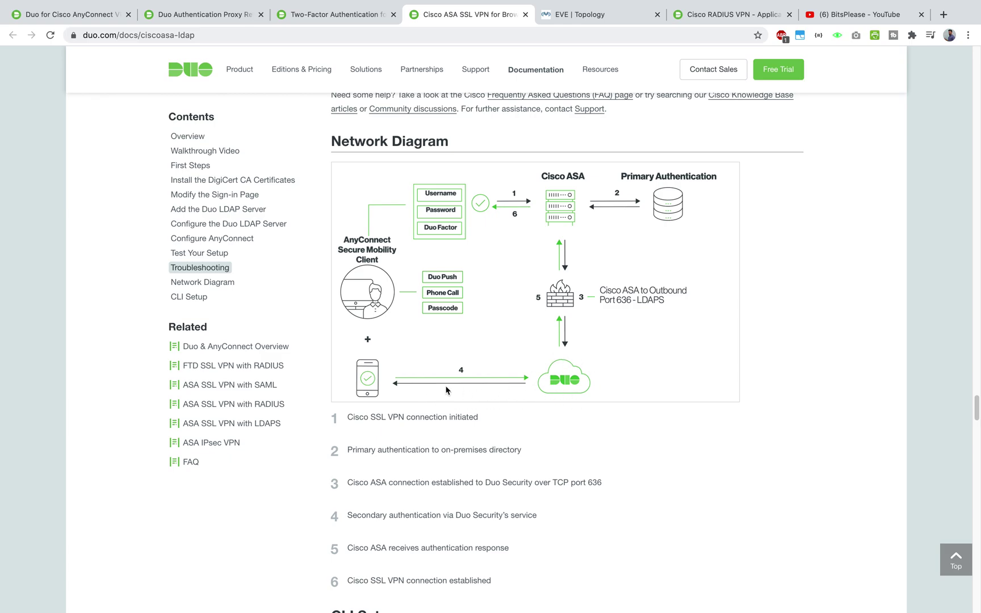
pyautogui.hotkey('ctrl', 'shift', 'Tab')
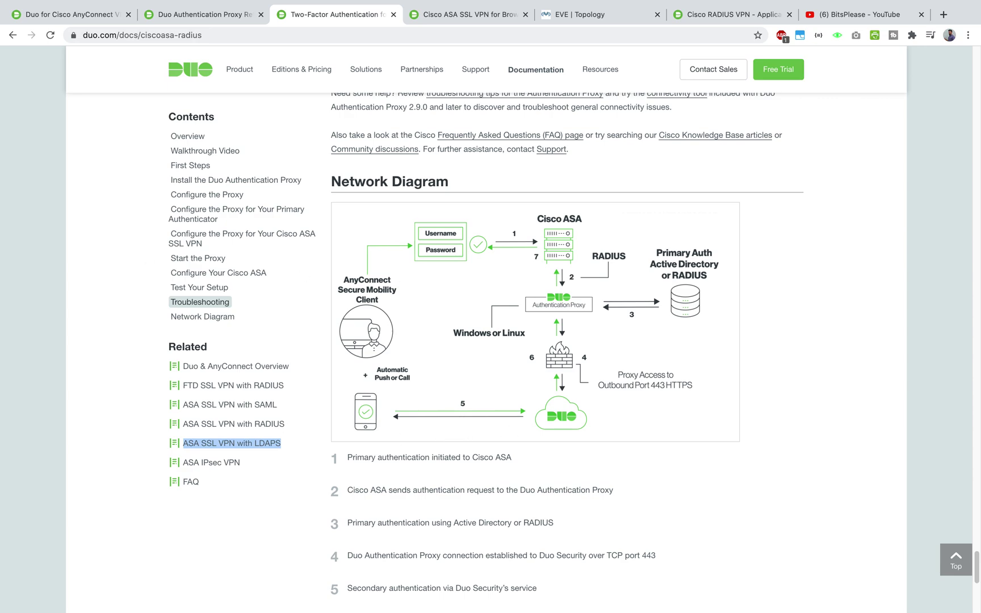
pyautogui.press('super+Tab')
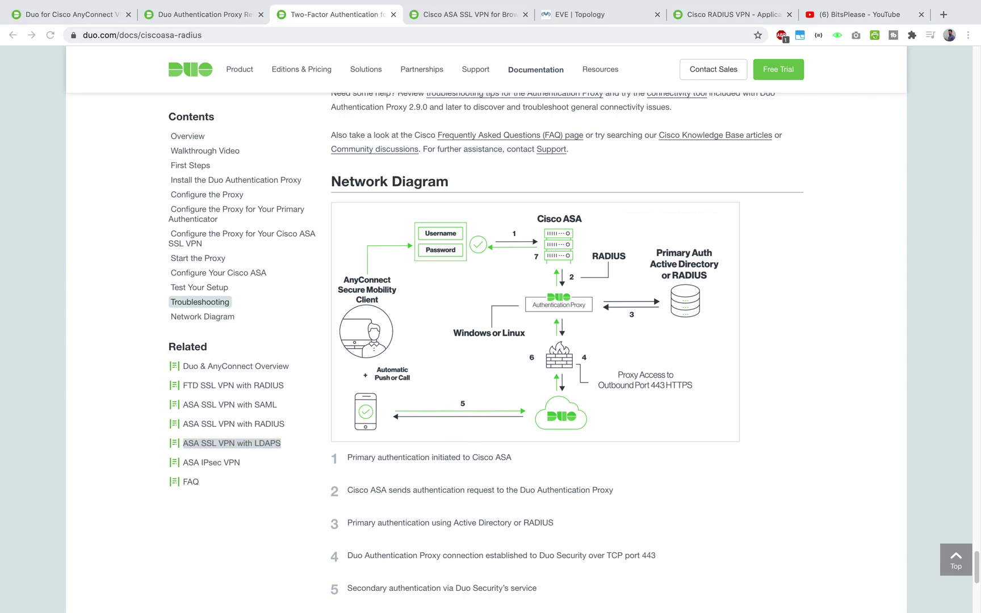